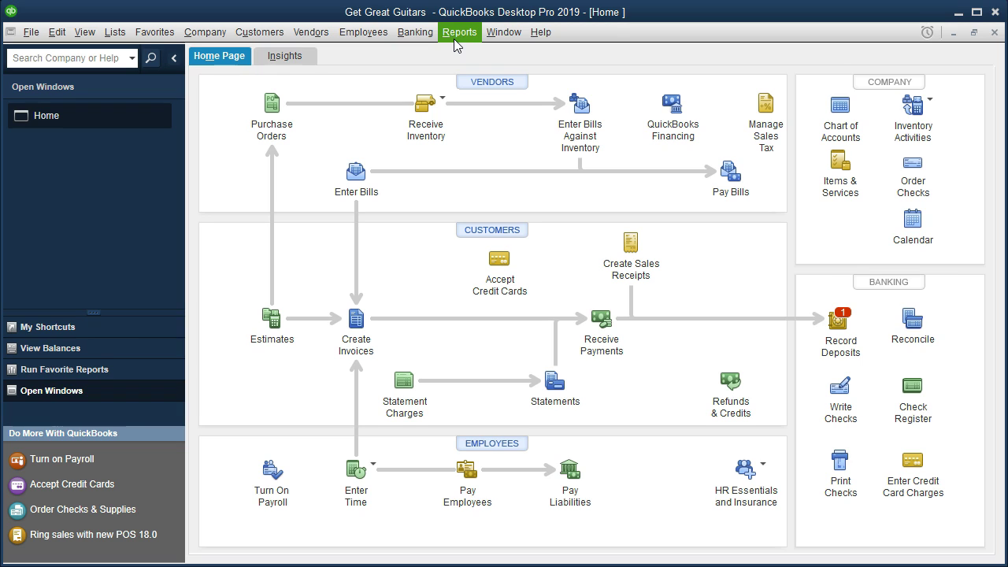
Open the standard Balance Sheet report from the company and financial reports
click(459, 32)
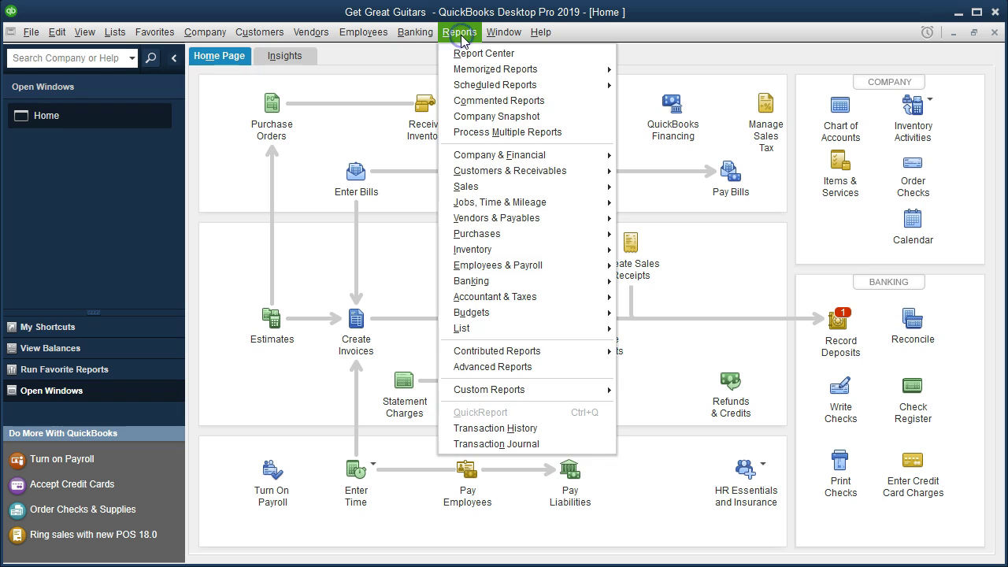
mouse_move(589, 157)
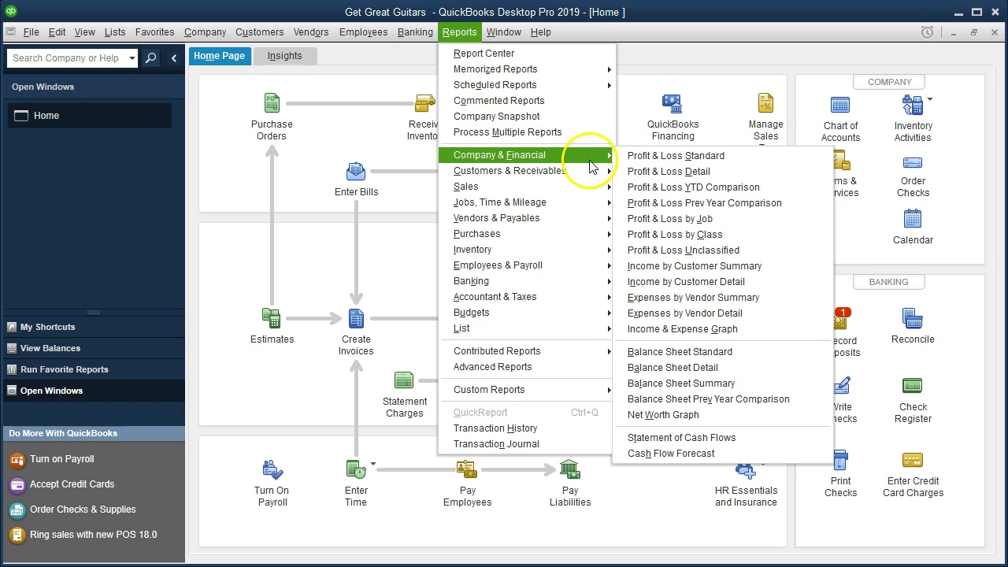
click(742, 358)
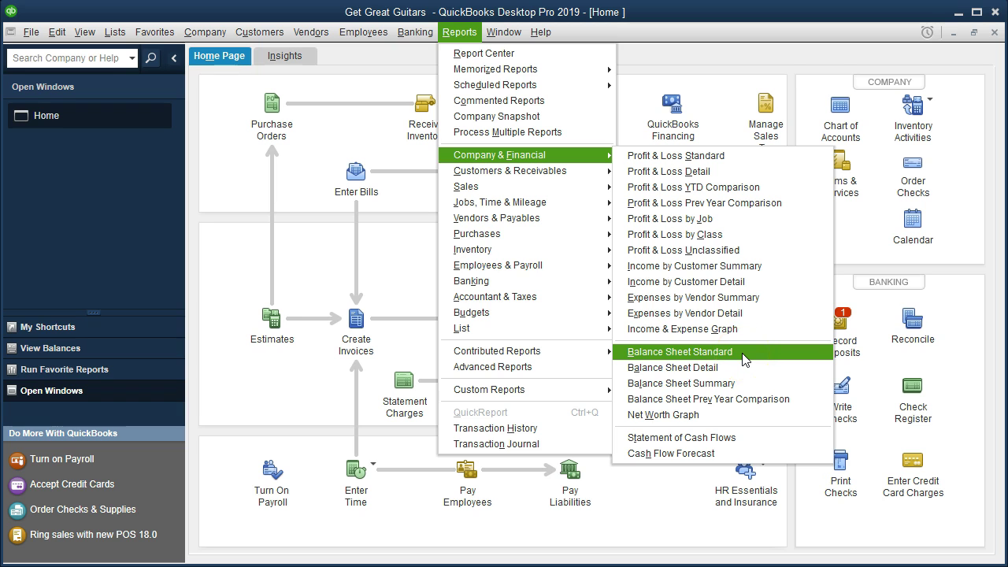
click(742, 357)
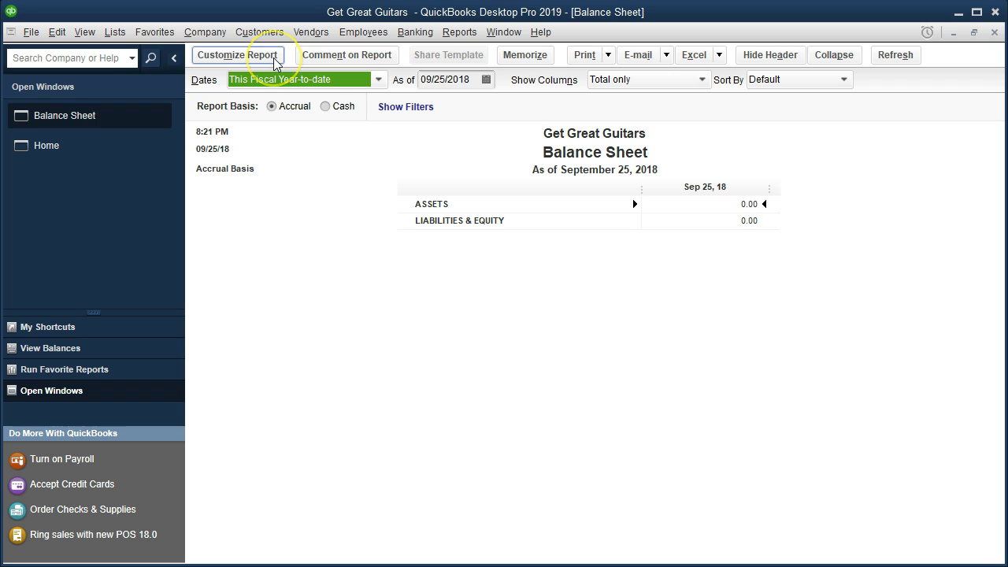
Customize the Balance Sheet date range to run from 01/01/2019 to 02/28/2019 and select the Accounts Receivable amount
click(236, 55)
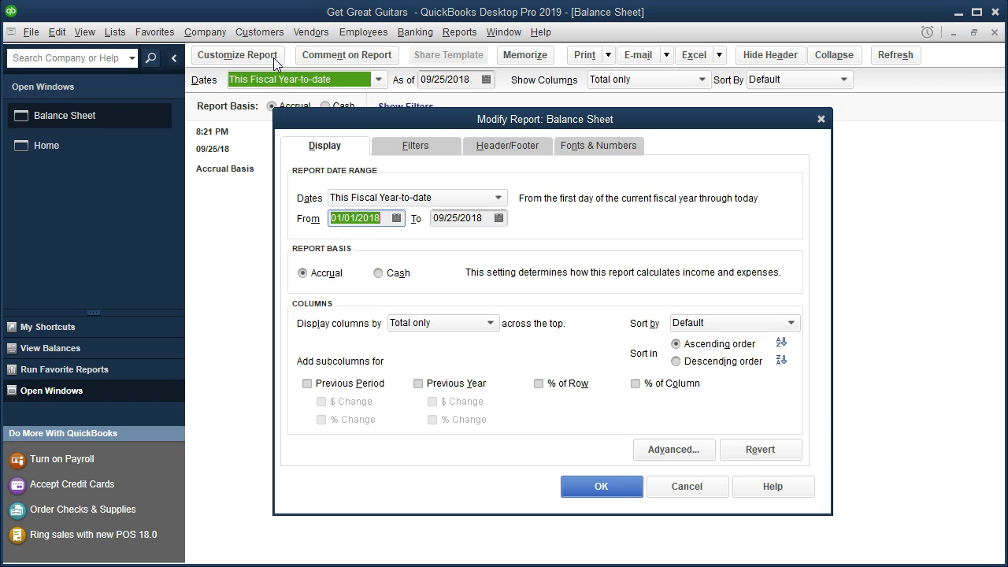
text(01/01/201)
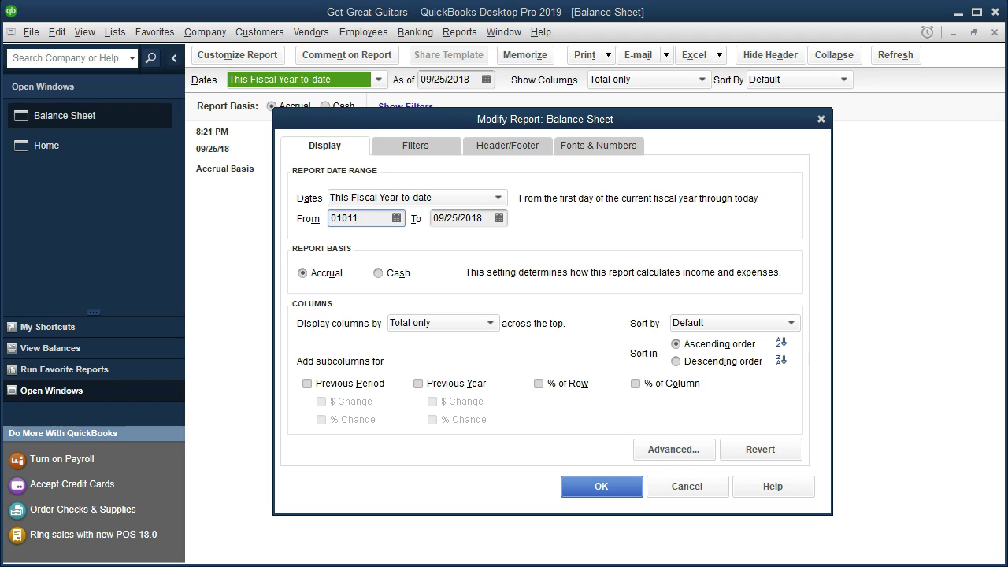
text(9)
key(Tab)
text(0228)
key(Tab)
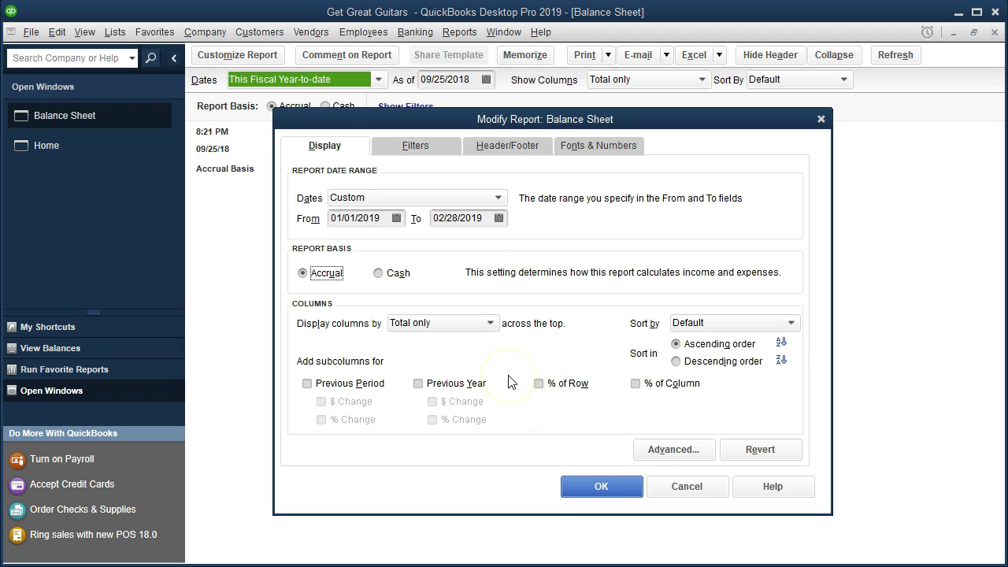
click(579, 486)
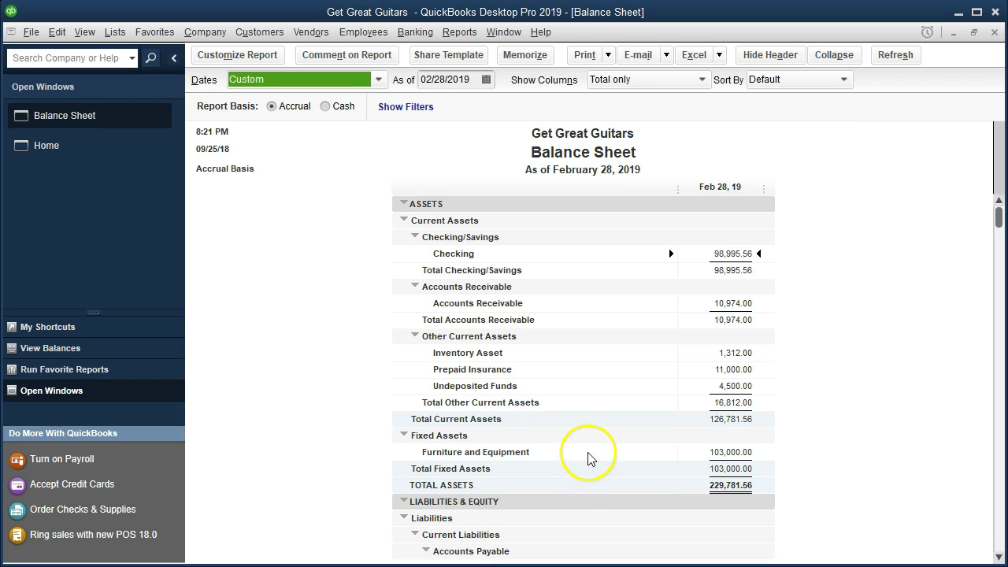
click(703, 302)
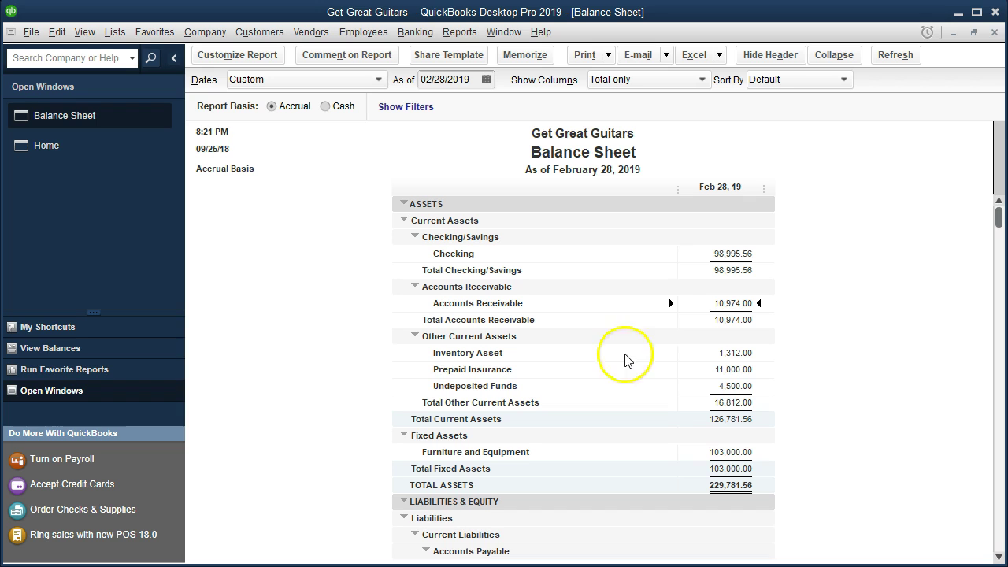
Open the standard Profit & Loss report from the company and financial reports
click(468, 38)
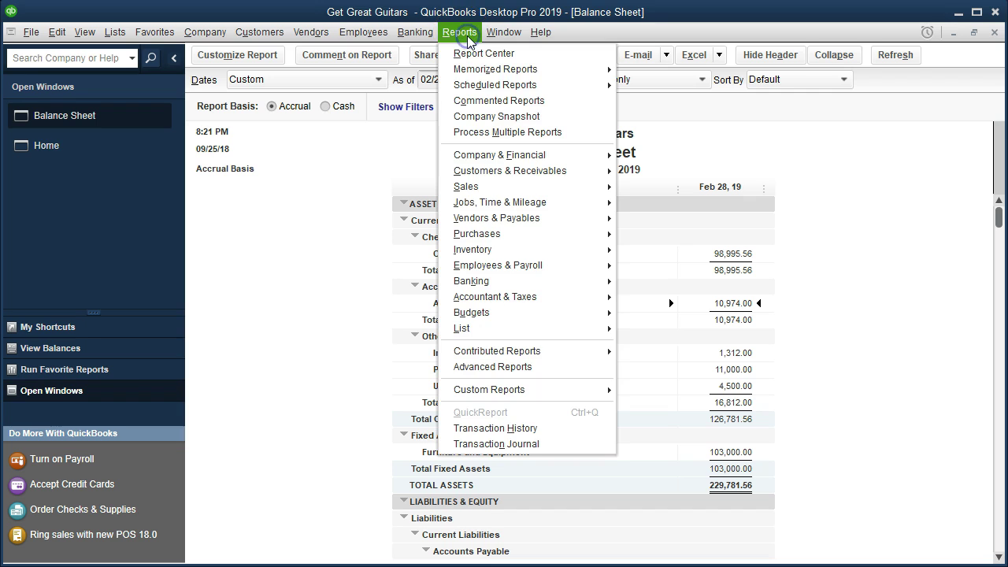
mouse_move(555, 155)
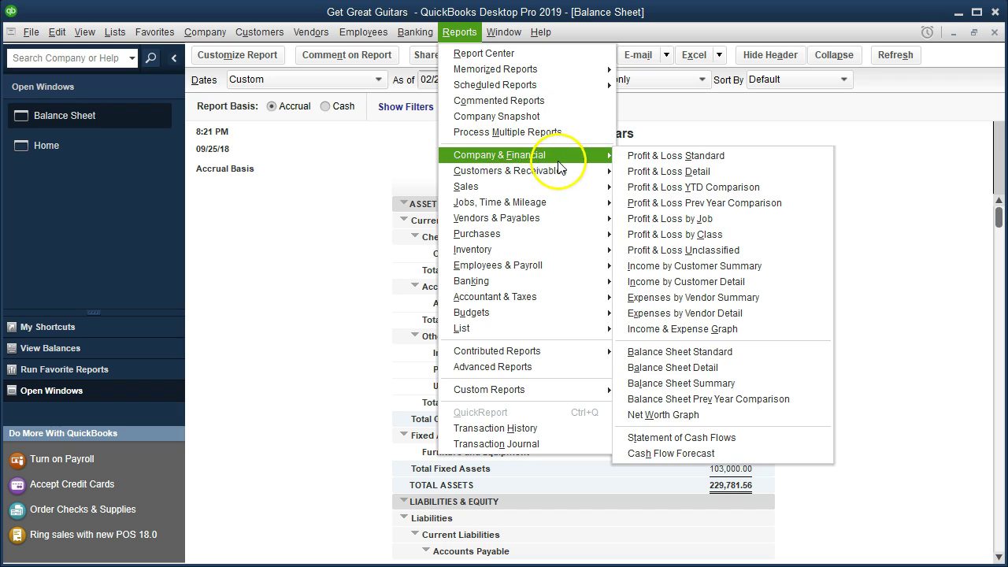
click(740, 164)
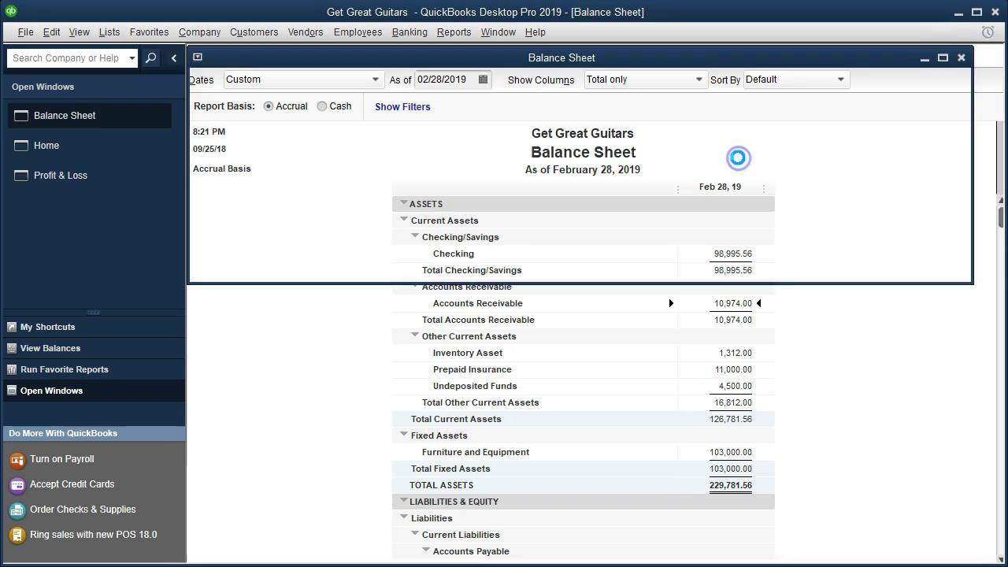
Set the Profit & Loss date range from 01/01/2009 to 02/28/2019
key(Tab)
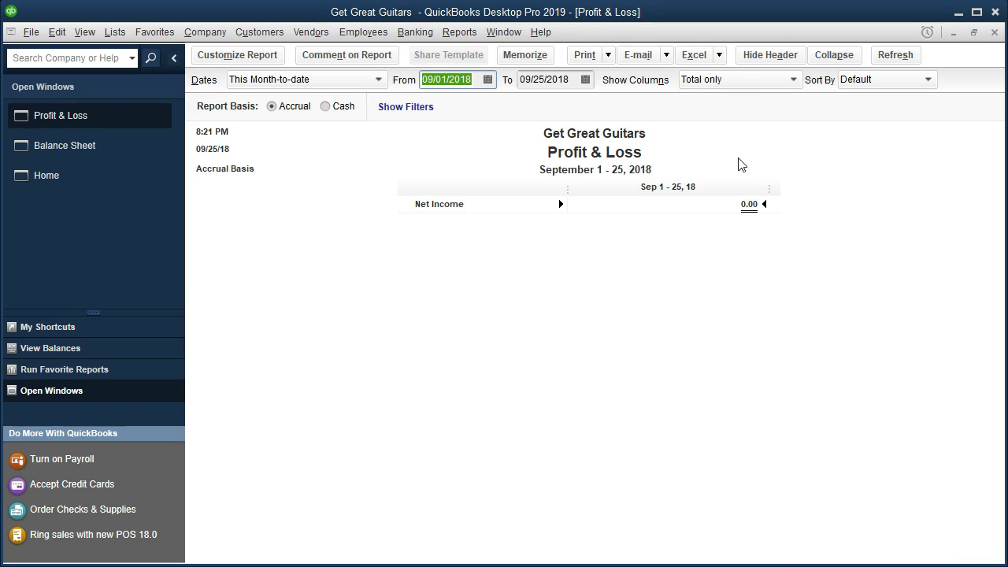
text(01011)
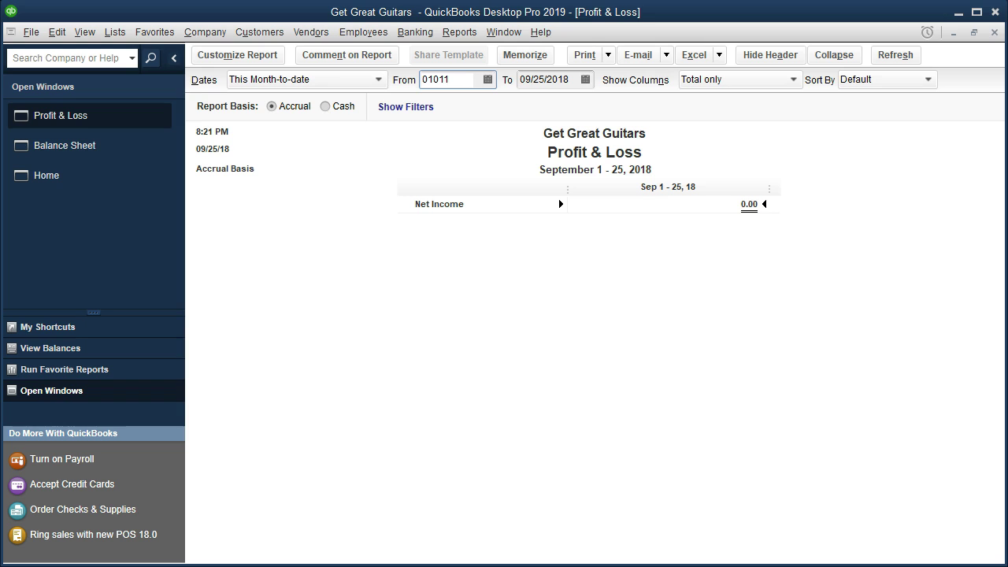
key(BackSpace)
text(09)
key(Tab)
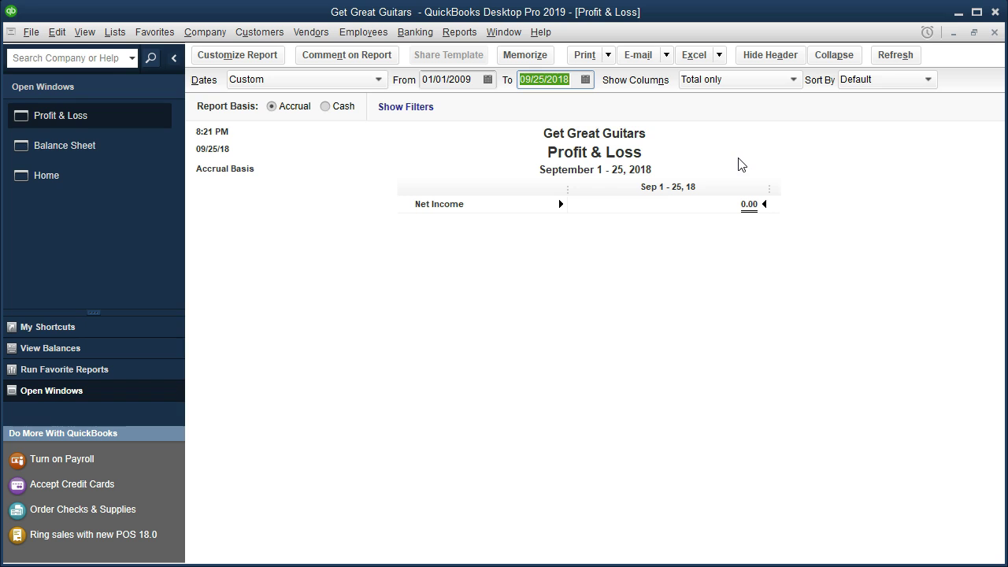
text(022819)
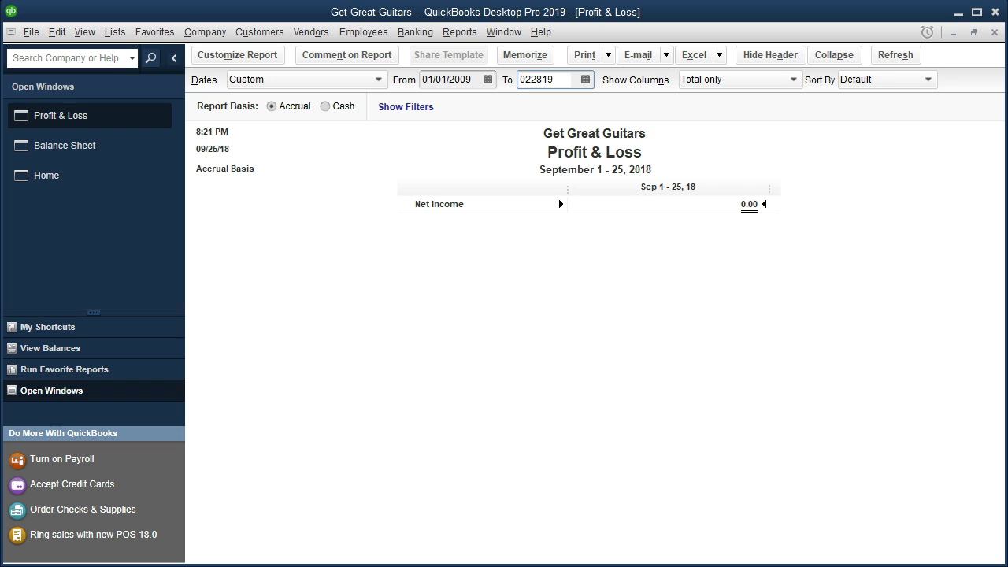
key(Tab)
Correct the Profit & Loss start date to 01/01/2019 and refresh the report
click(472, 79)
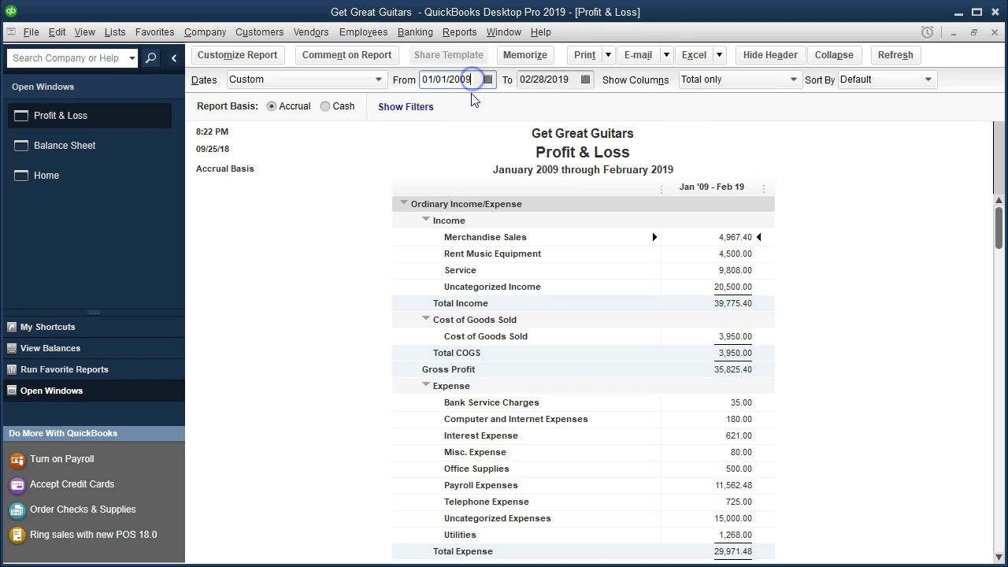
key(BackSpace)
key(BackSpace)
text(19)
key(Tab)
key(Tab)
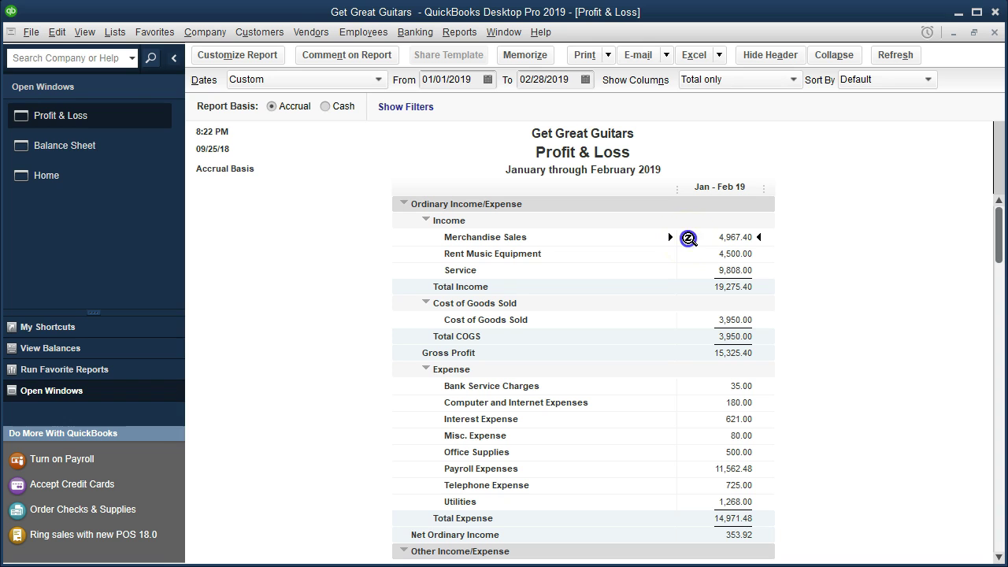
View the transaction detail behind the Merchandise Sales amount, then return to the Profit & Loss report
double_click(689, 238)
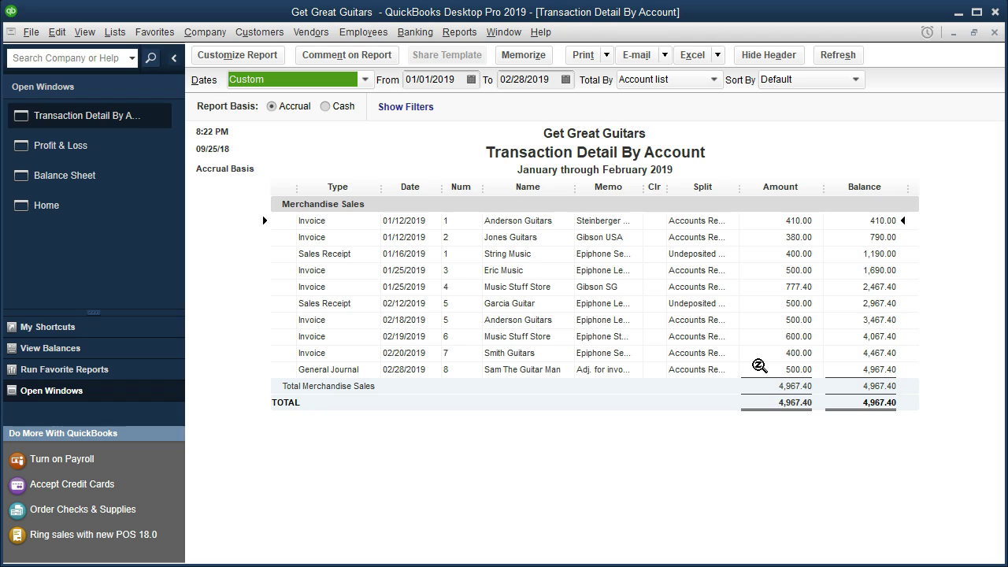
click(993, 33)
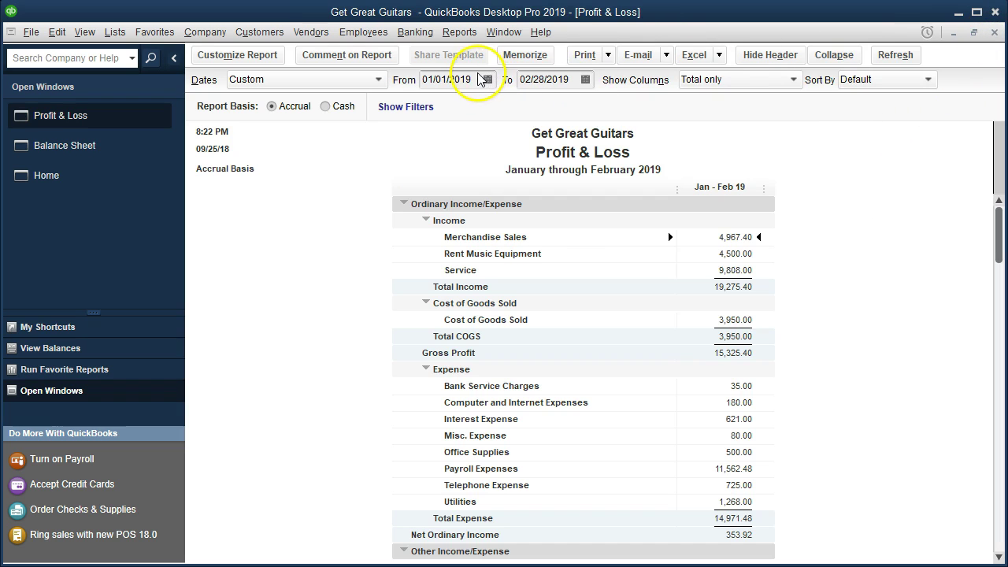
Set the Profit & Loss date range from 03/01/2019 to 03/15/2019
click(476, 79)
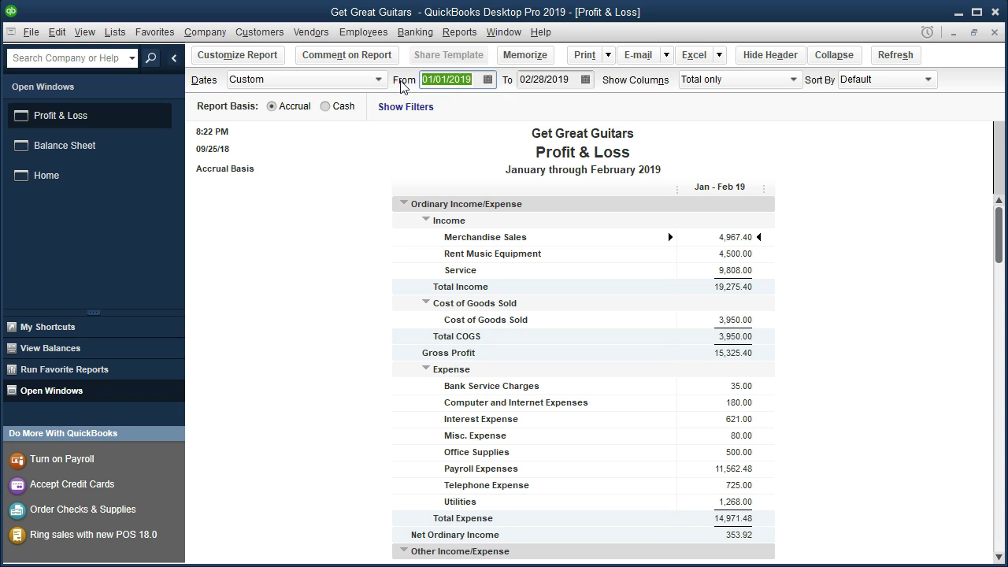
text(03)
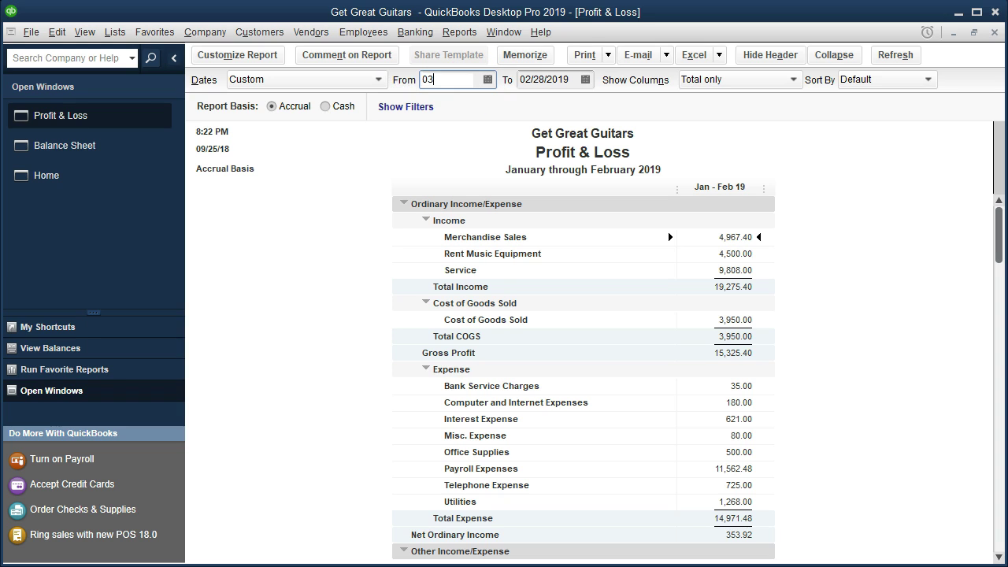
text(/01/2019)
key(Tab)
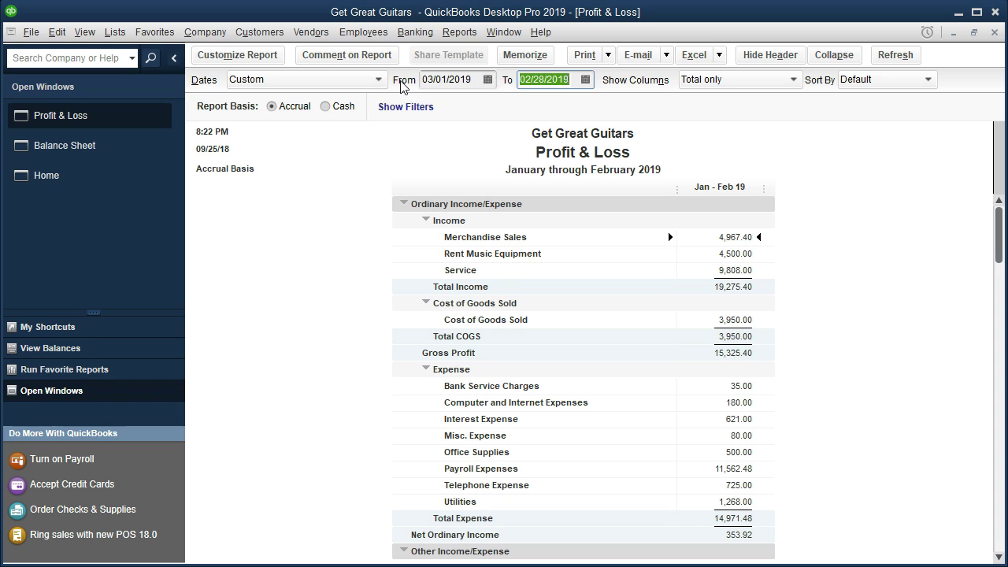
text(031519)
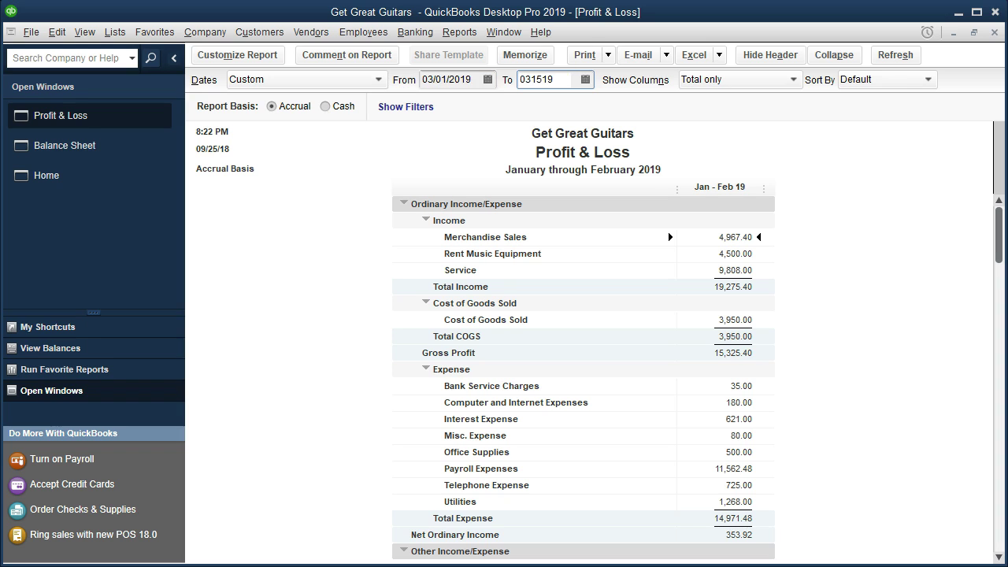
key(Tab)
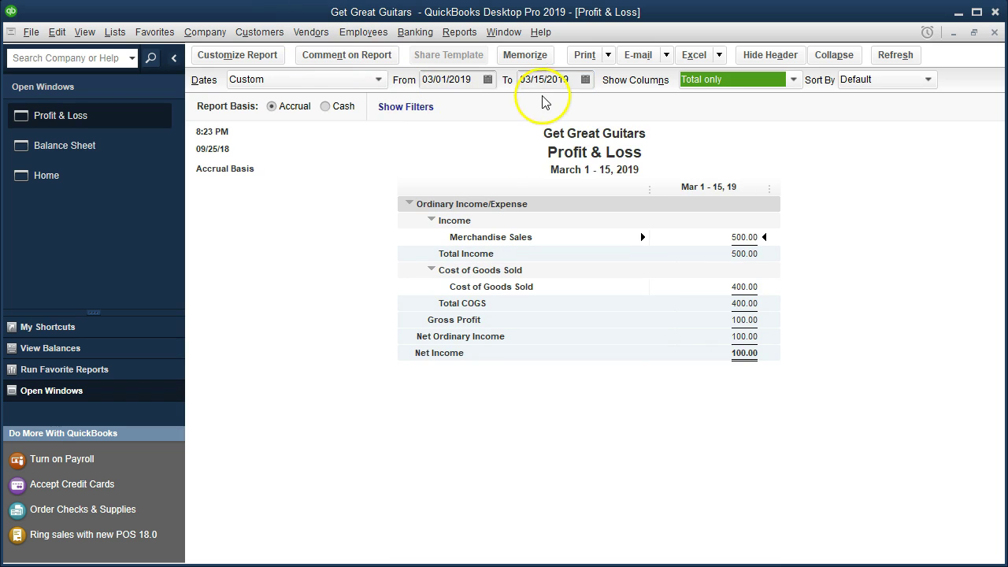
Drill down from the Merchandise Sales amount to the invoice dated 03/02/2019
double_click(718, 237)
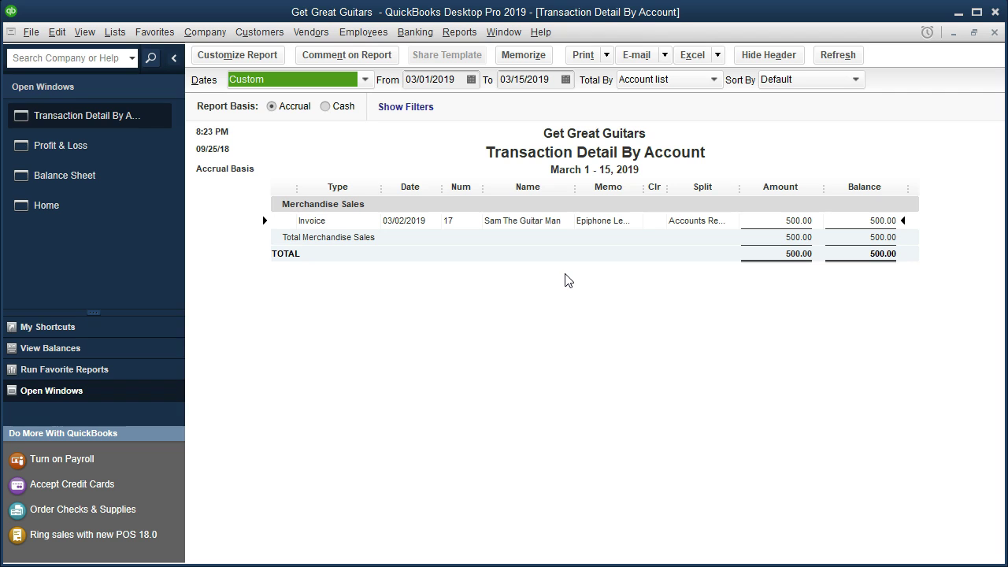
click(354, 229)
double_click(759, 220)
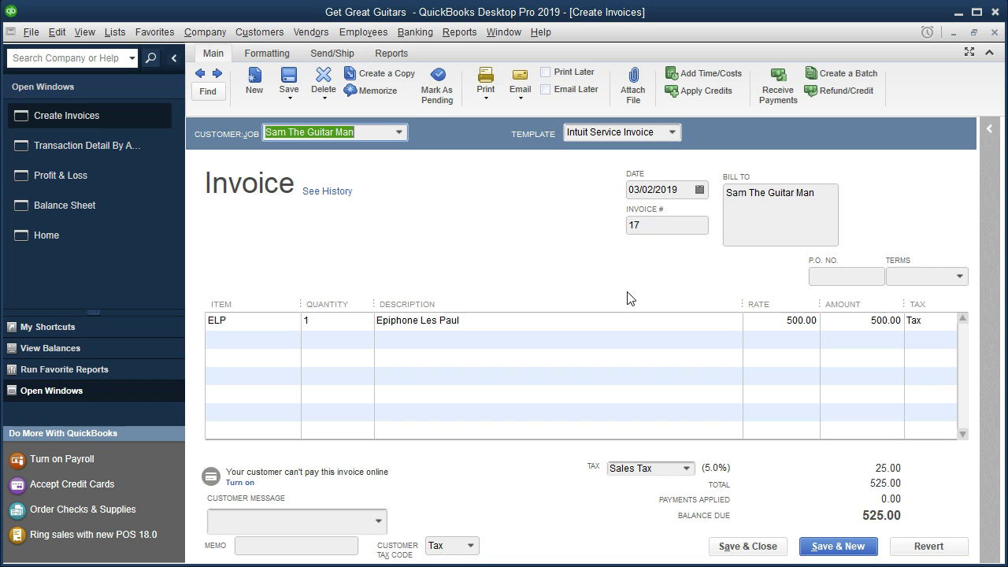
Look up the cost and sales price of the ELP inventory item in the Item List, then return to the invoice
click(118, 32)
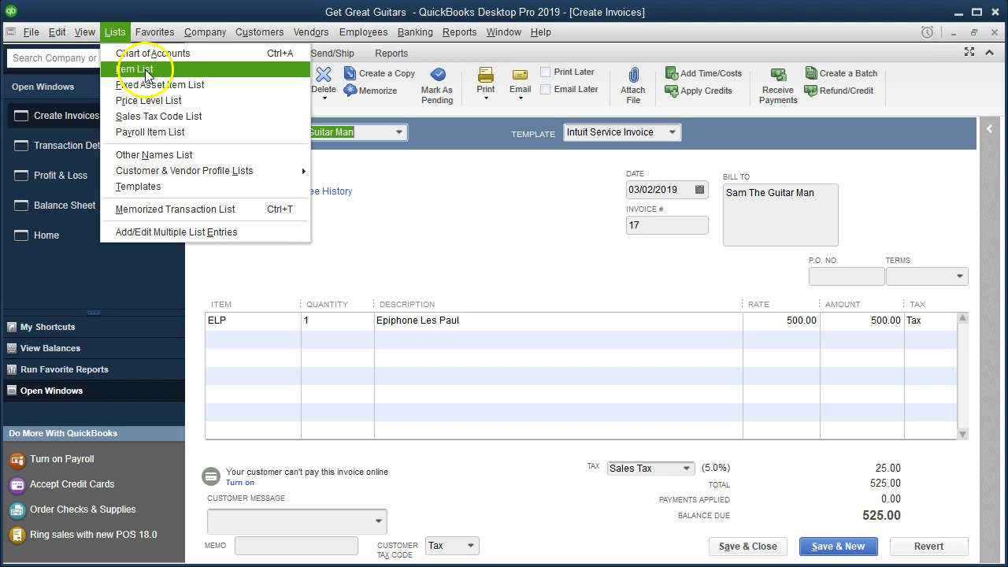
click(145, 70)
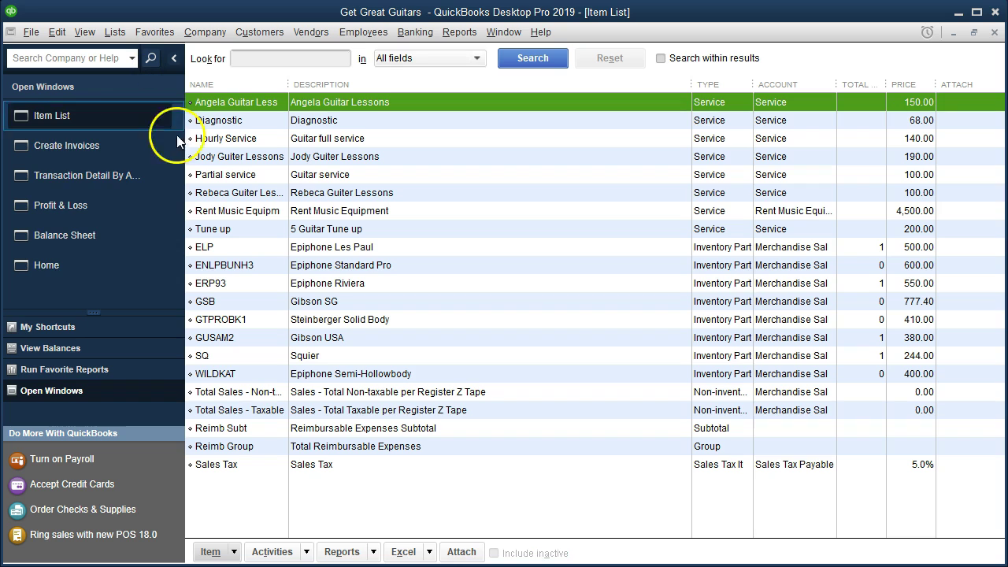
click(227, 245)
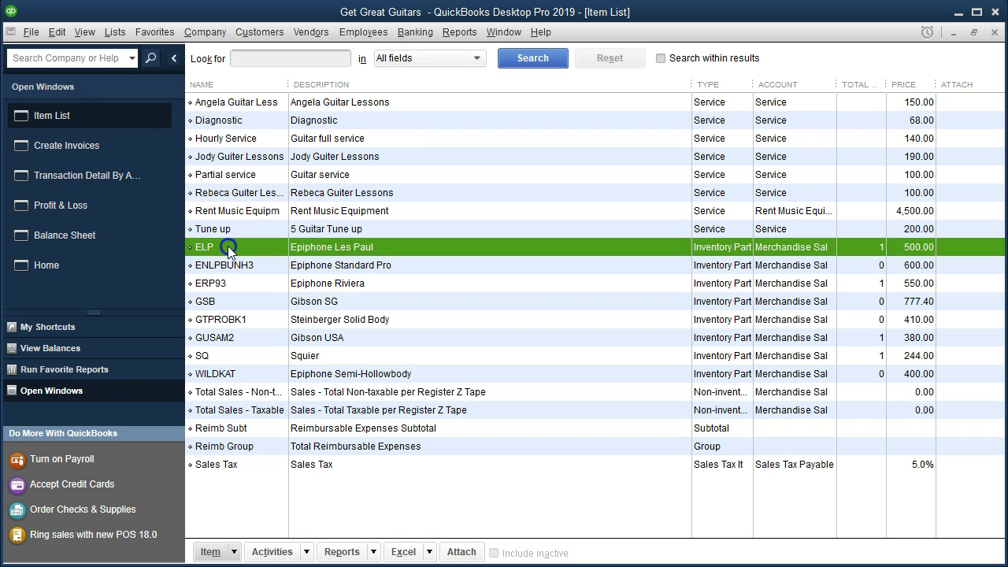
double_click(228, 245)
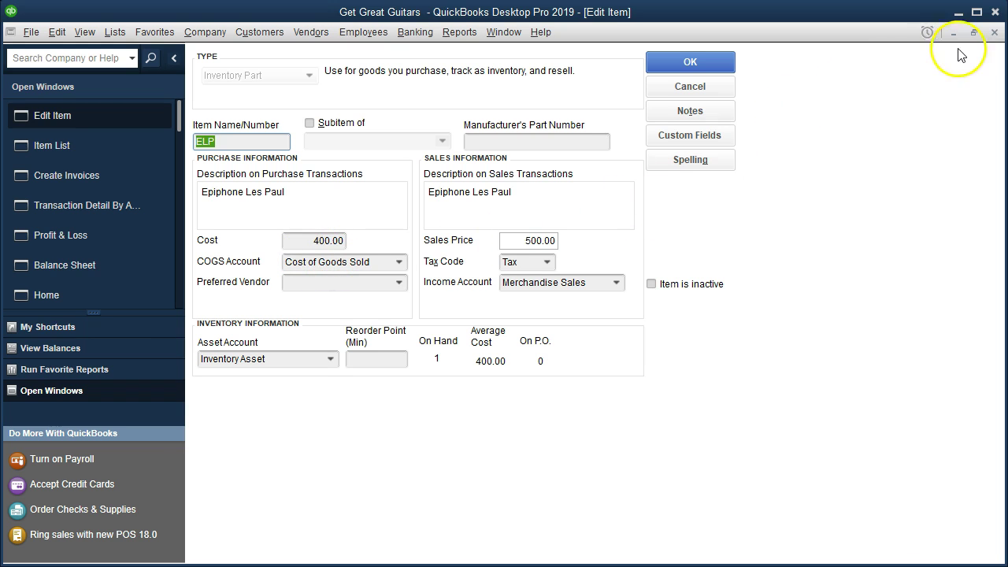
click(994, 34)
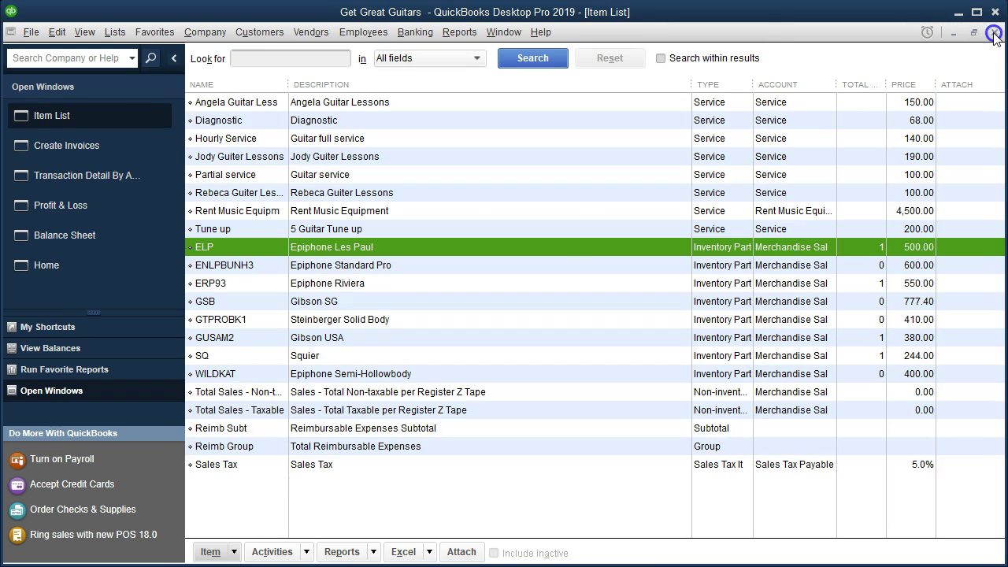
click(993, 34)
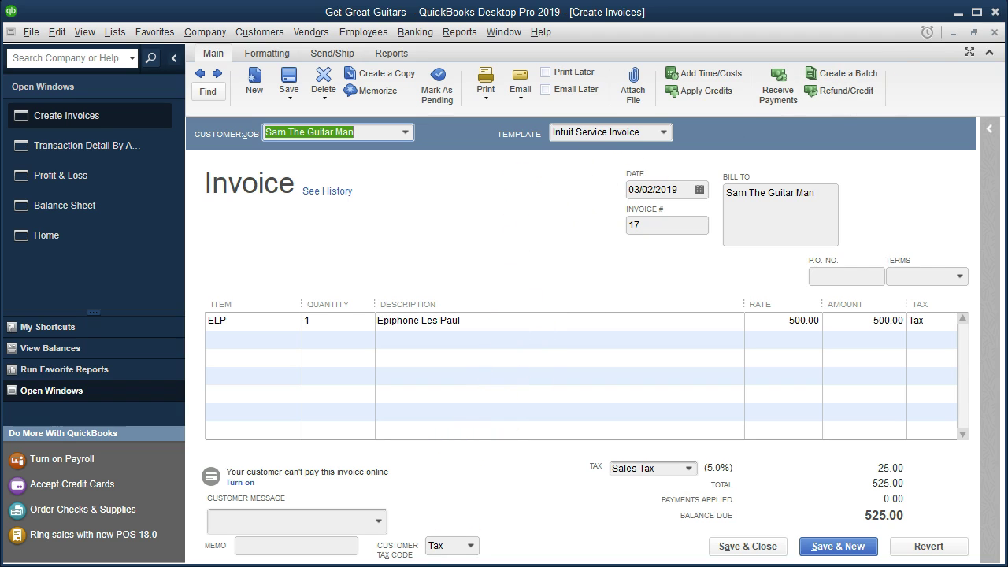
Switch to the Loan Payments workbook in Excel and apply all borders to the journal entry in A2:C8
key(alt+Tab)
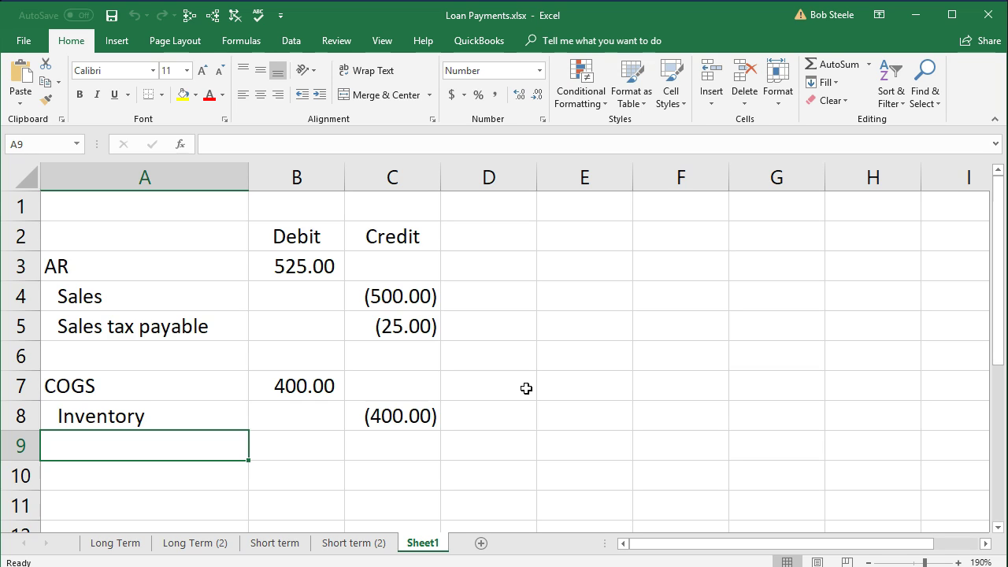
drag(113, 236, 362, 413)
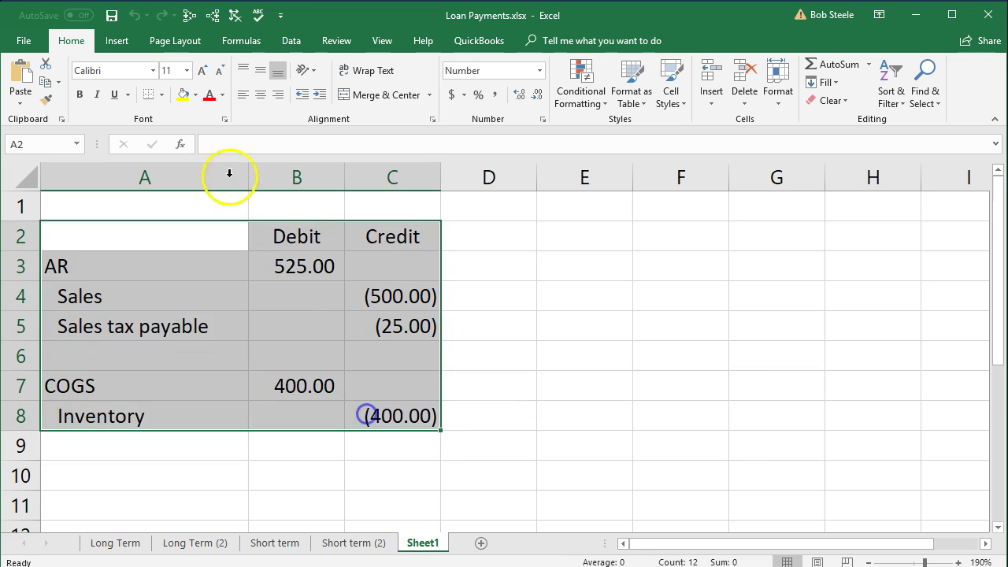
click(161, 100)
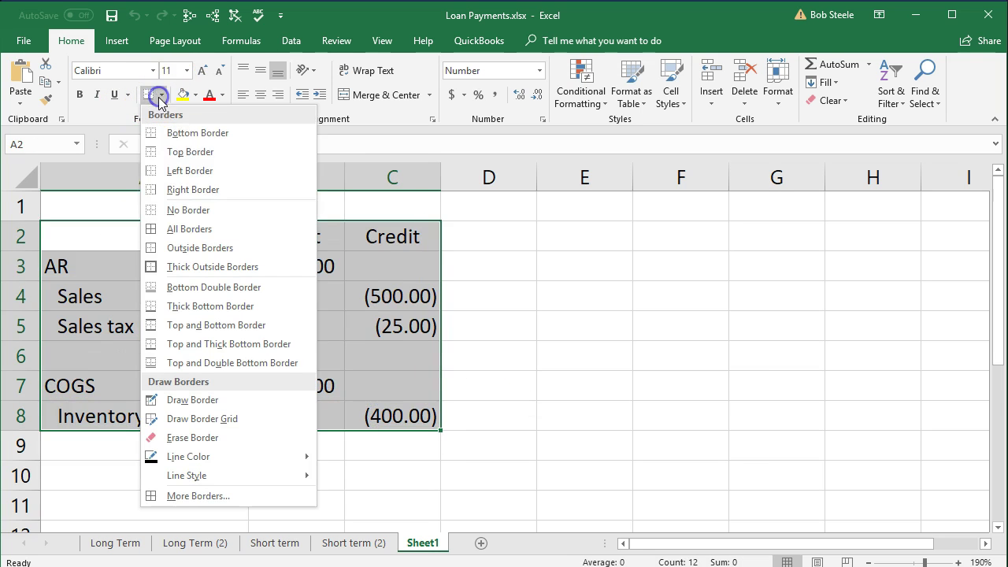
click(181, 227)
click(474, 326)
Review the AR, Sales, Sales tax payable, Inventory and COGS lines of the journal entry by selecting each row
drag(213, 263, 266, 268)
drag(205, 290, 373, 298)
drag(236, 328, 361, 329)
drag(189, 414, 383, 411)
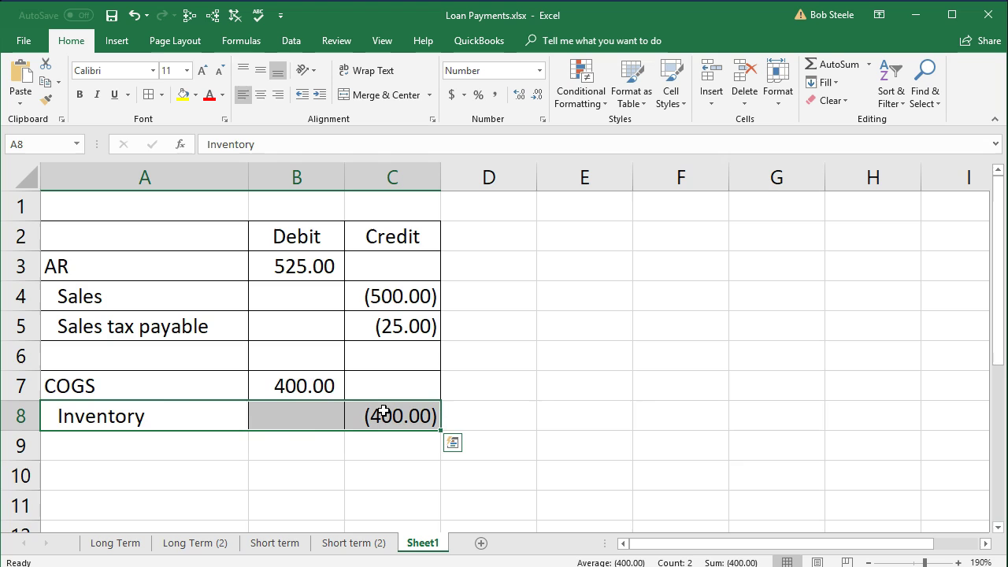
click(207, 387)
drag(208, 386, 281, 378)
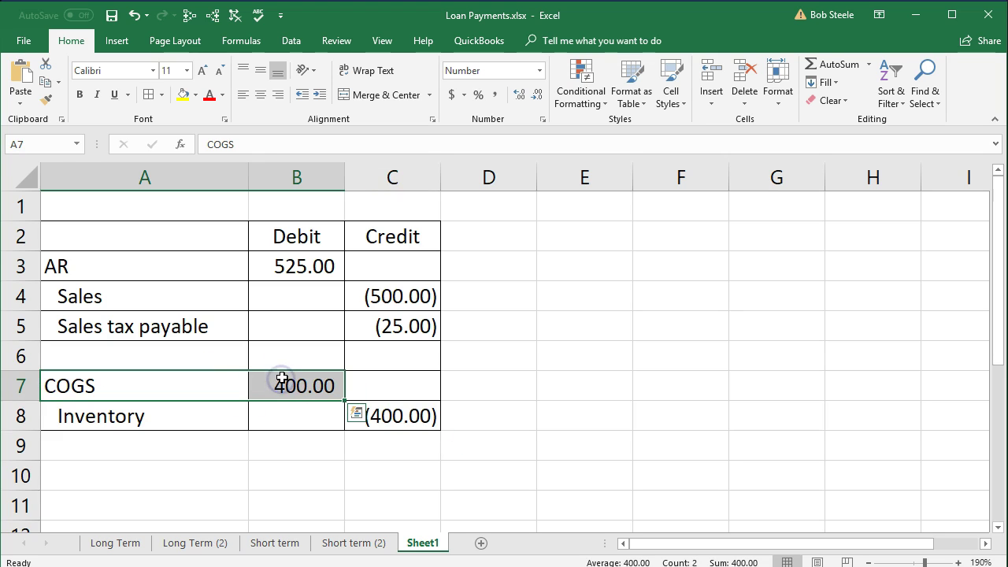
click(520, 373)
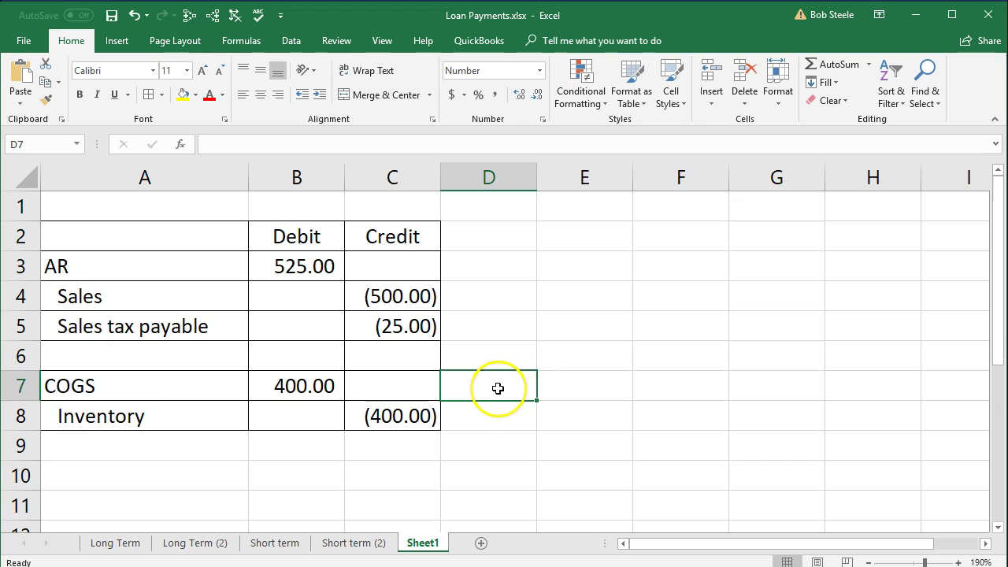
Check the combined sum of the AR and Inventory amounts, and that of the Sales, Sales tax payable and COGS amounts
click(298, 270)
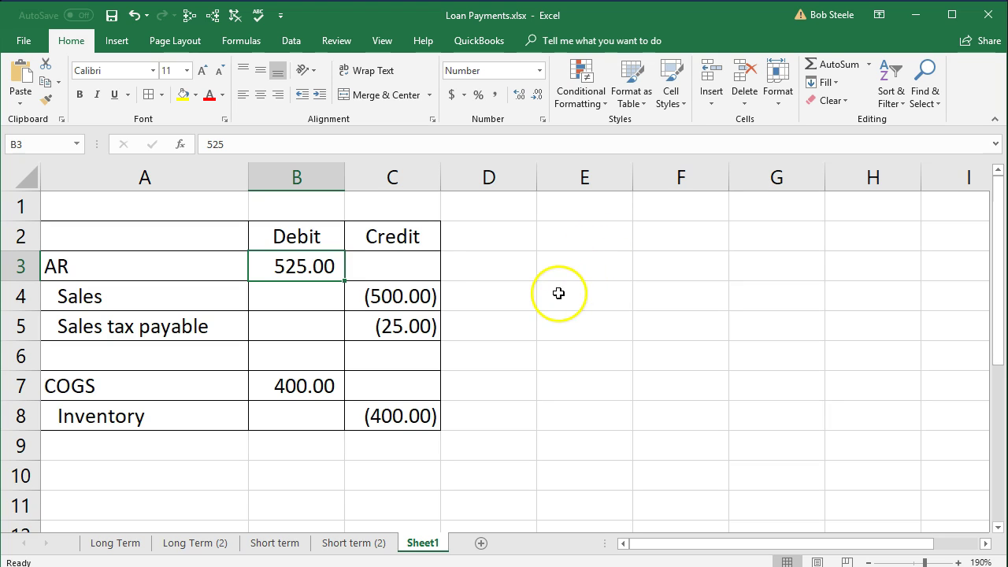
ctrl+click(417, 417)
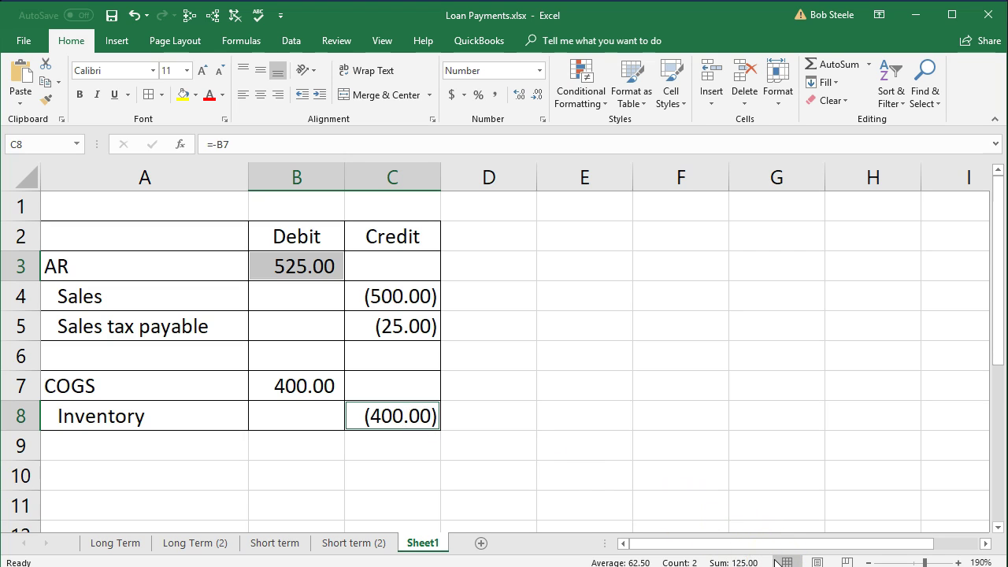
click(586, 407)
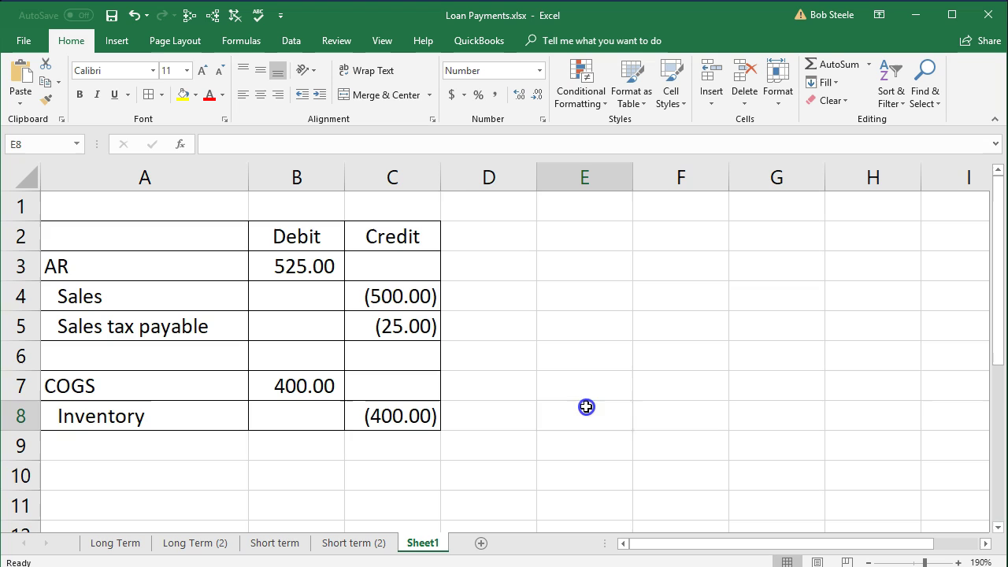
click(417, 296)
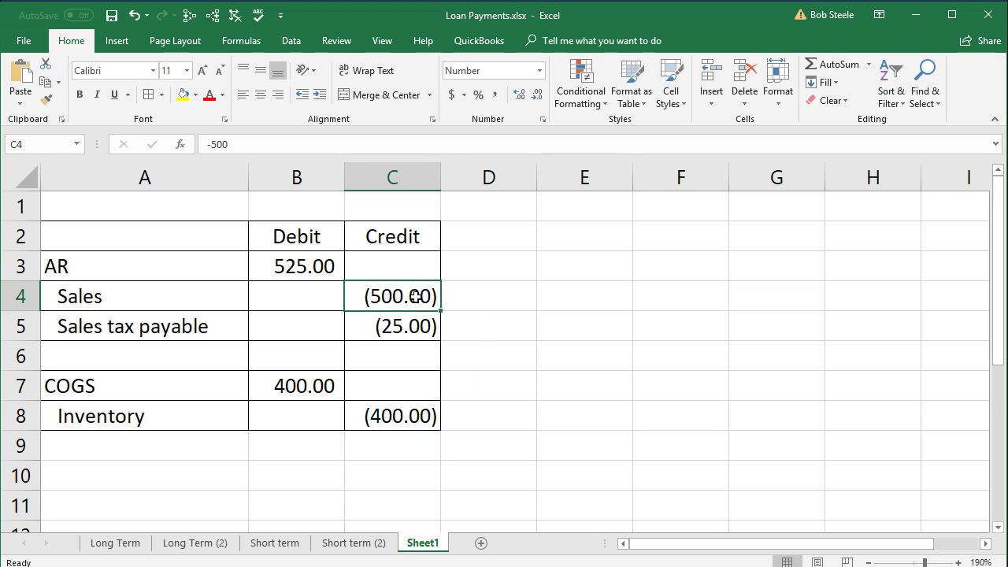
drag(415, 296, 422, 323)
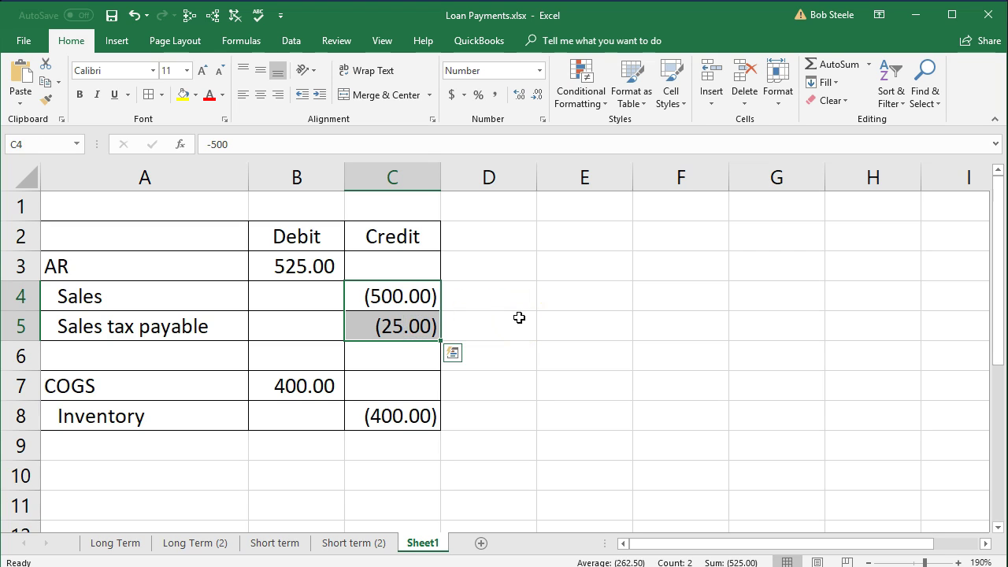
ctrl+click(305, 386)
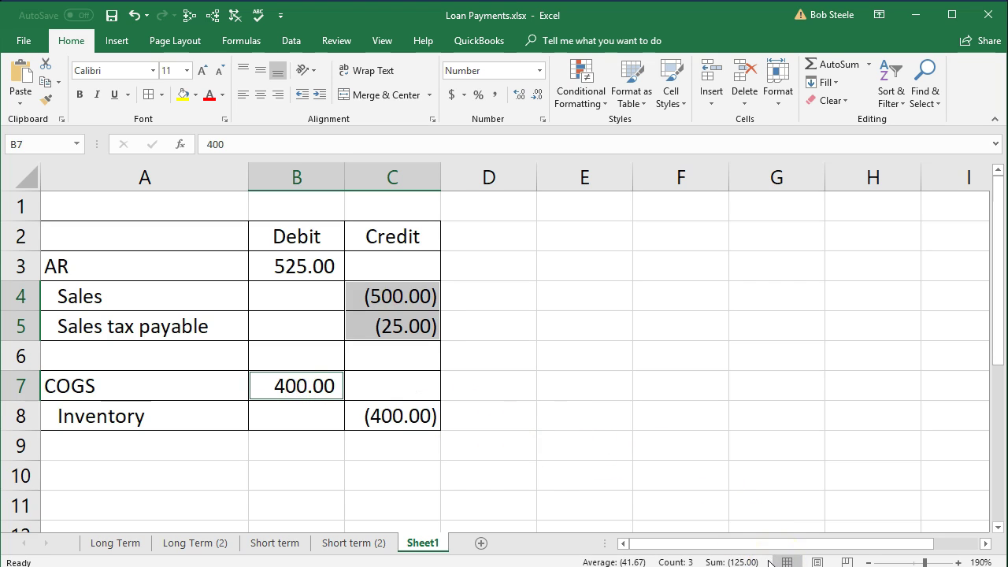
click(532, 336)
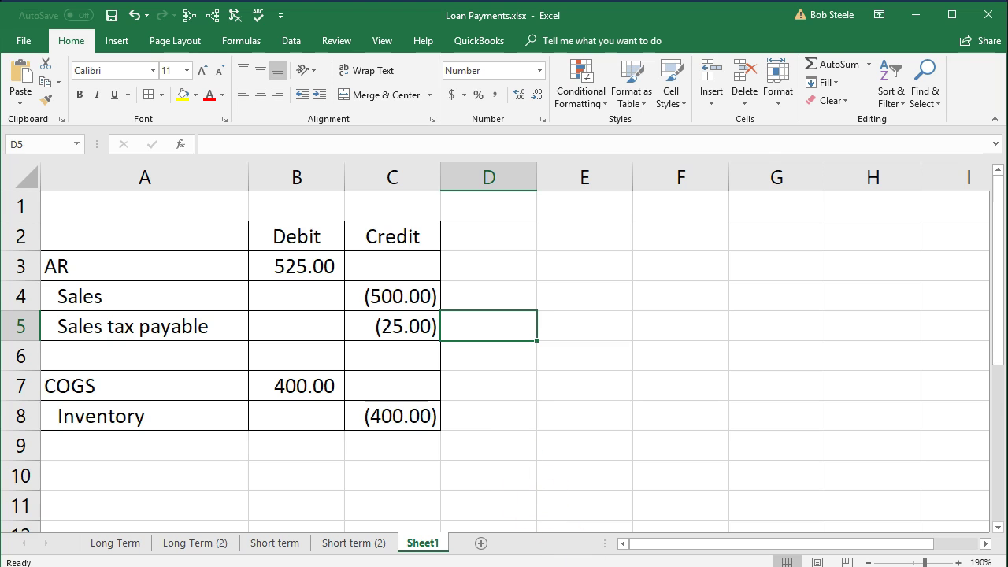
Switch to QuickBooks and close the invoice and its transaction detail to return to the Profit & Loss report
click(600, 563)
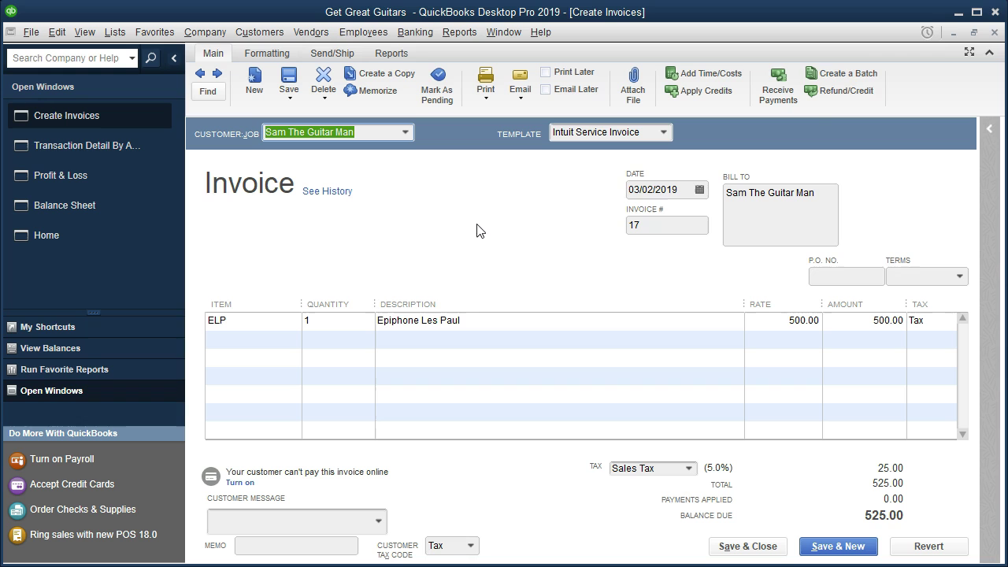
click(993, 33)
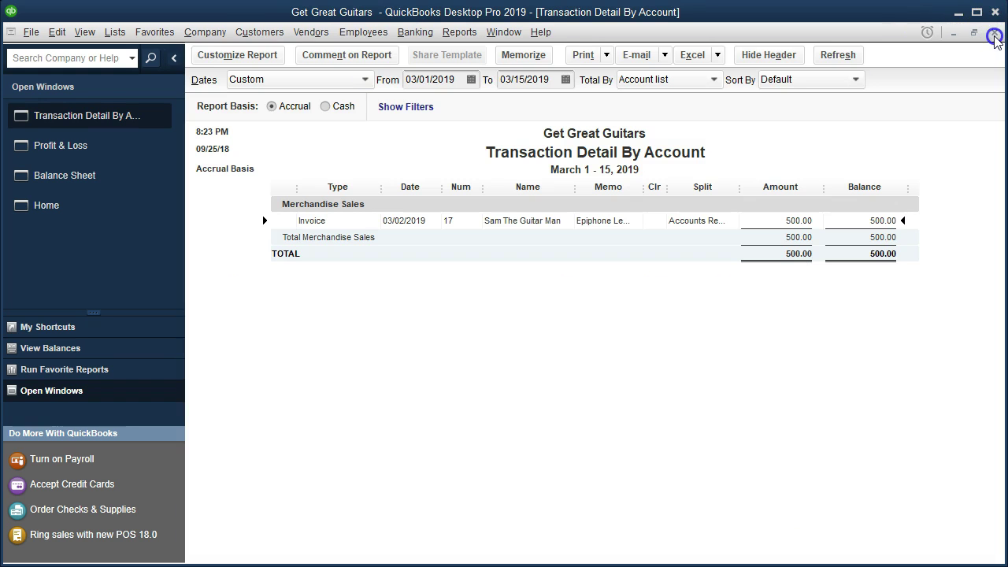
click(993, 33)
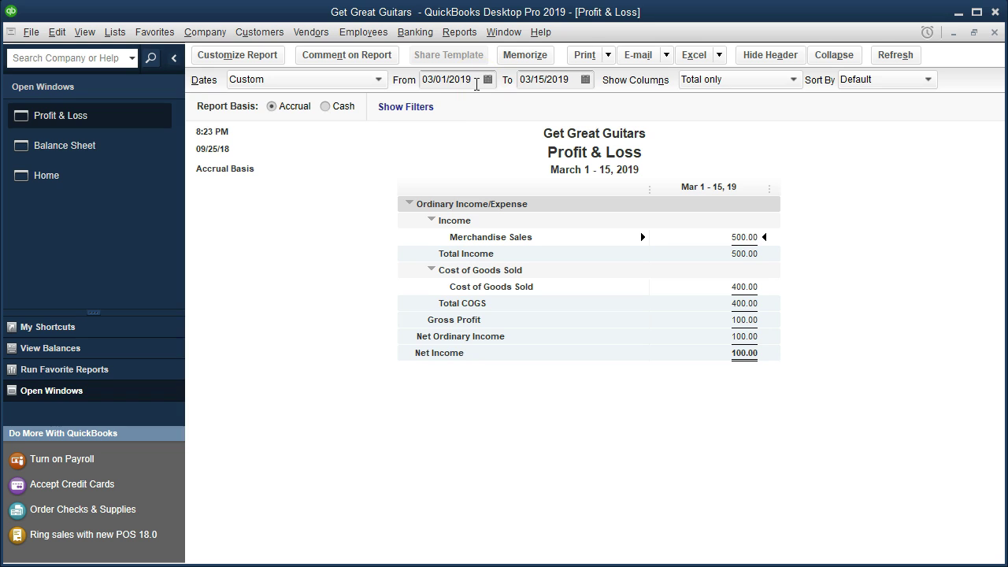
Set the Profit & Loss date range from 01/01/2019 to 02/28/2019
drag(476, 85, 378, 180)
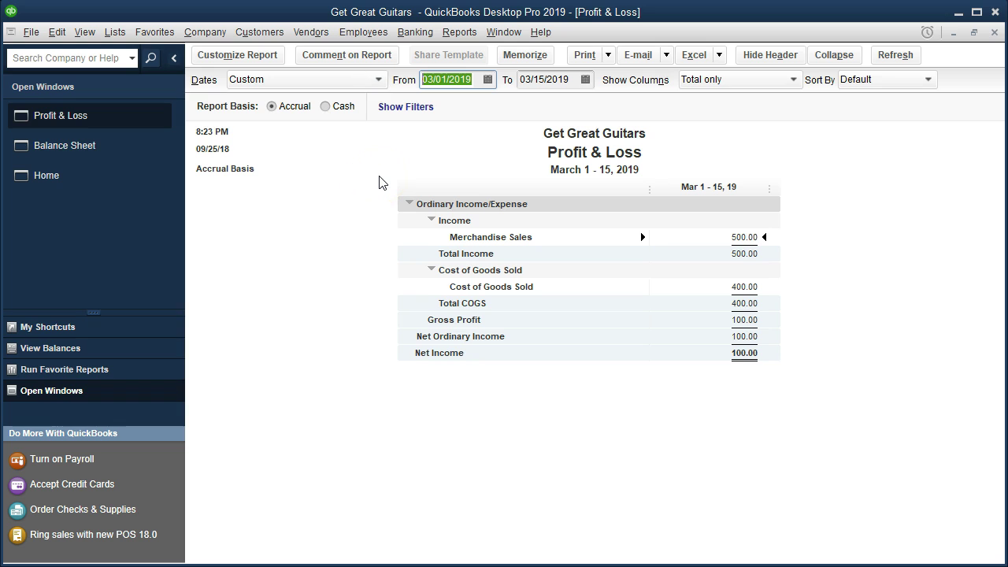
text(010119)
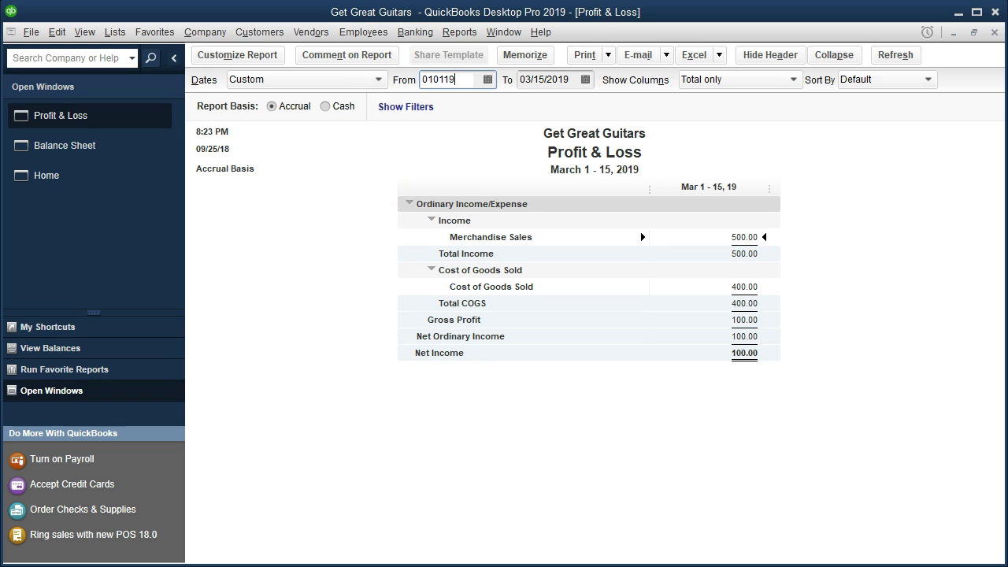
key(Tab)
text(0228)
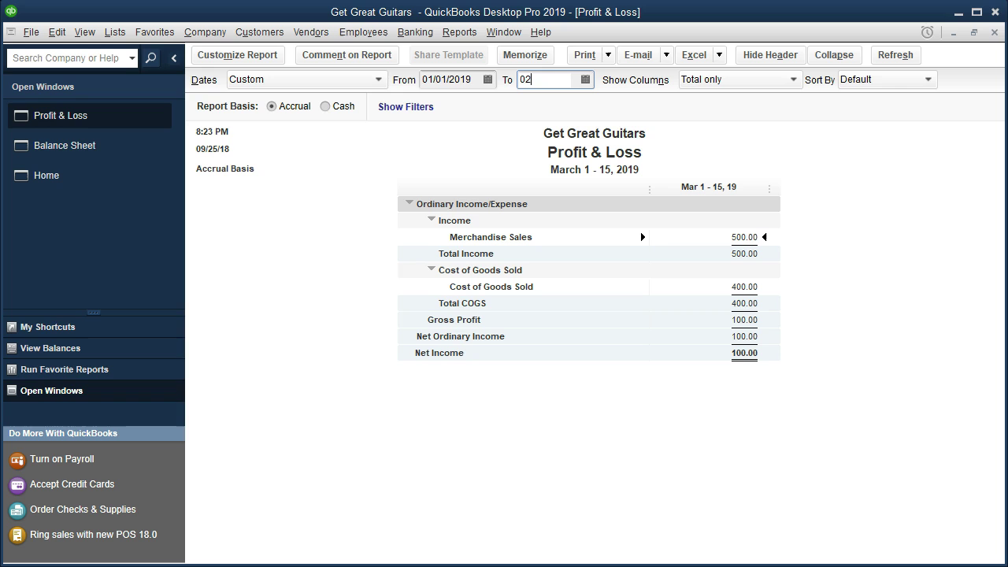
key(Tab)
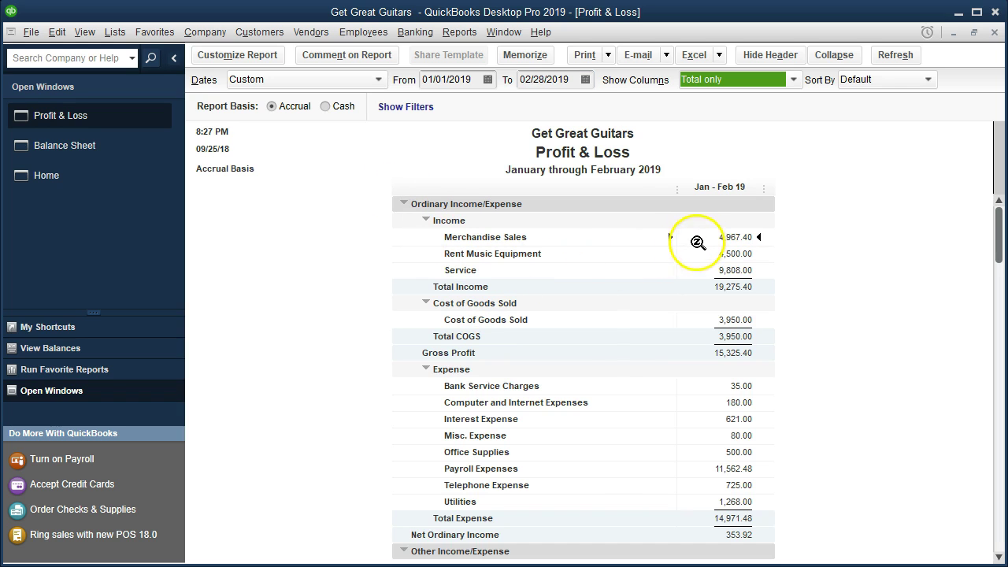
Drill down from the Merchandise Sales amount and compare the 02/28/2019 general journal line with the journal entry in Excel
double_click(700, 237)
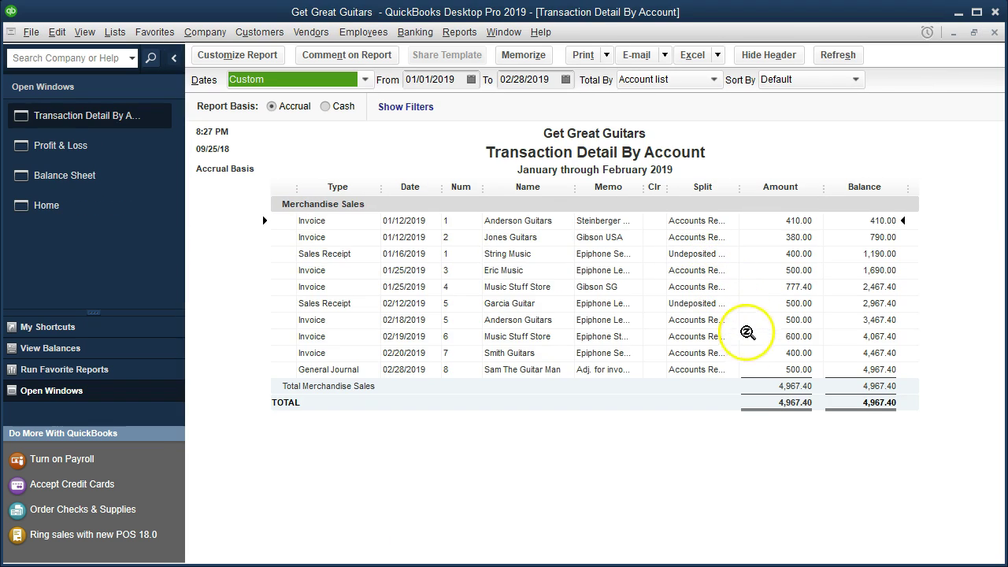
click(777, 373)
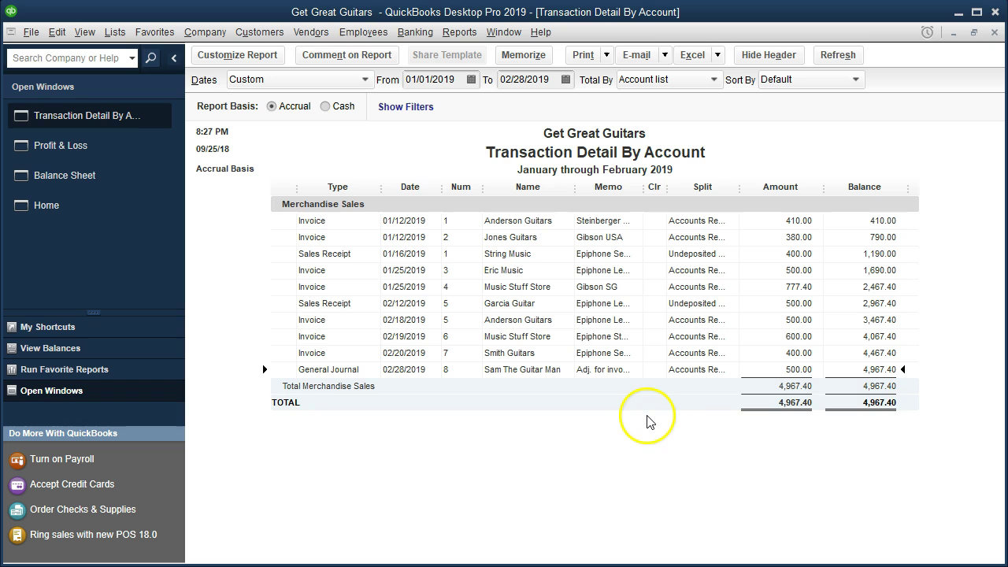
key(alt+Tab)
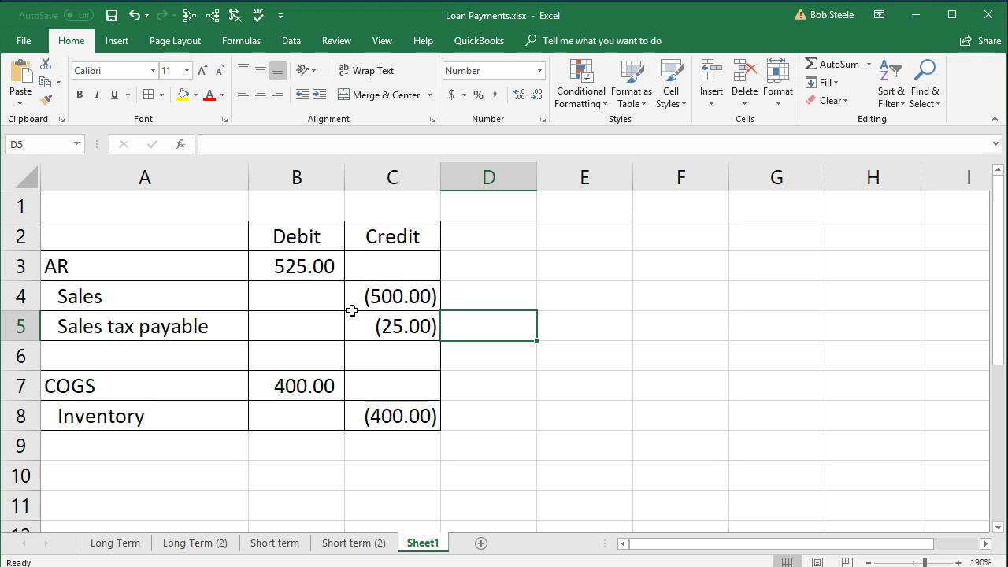
click(914, 14)
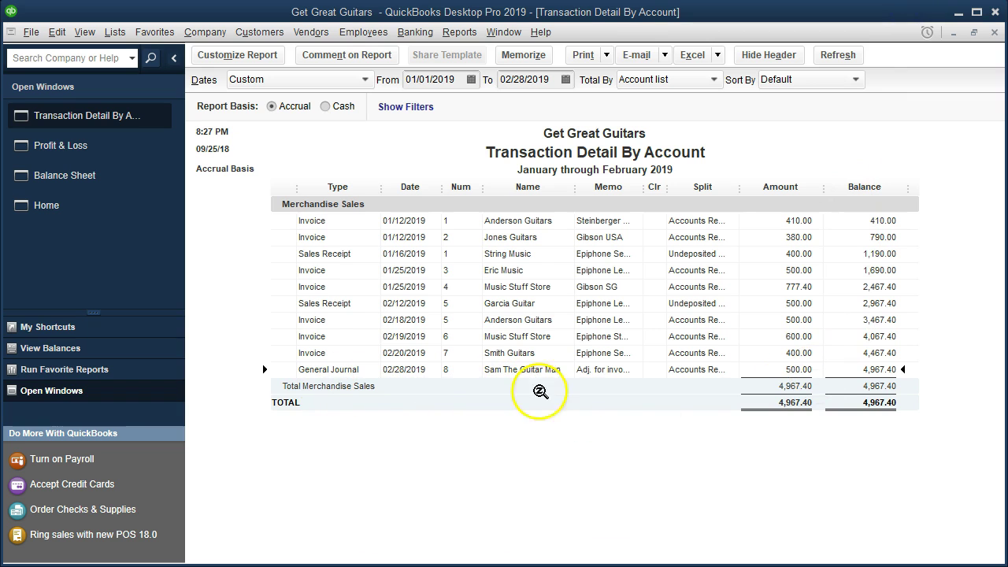
key(alt+Tab)
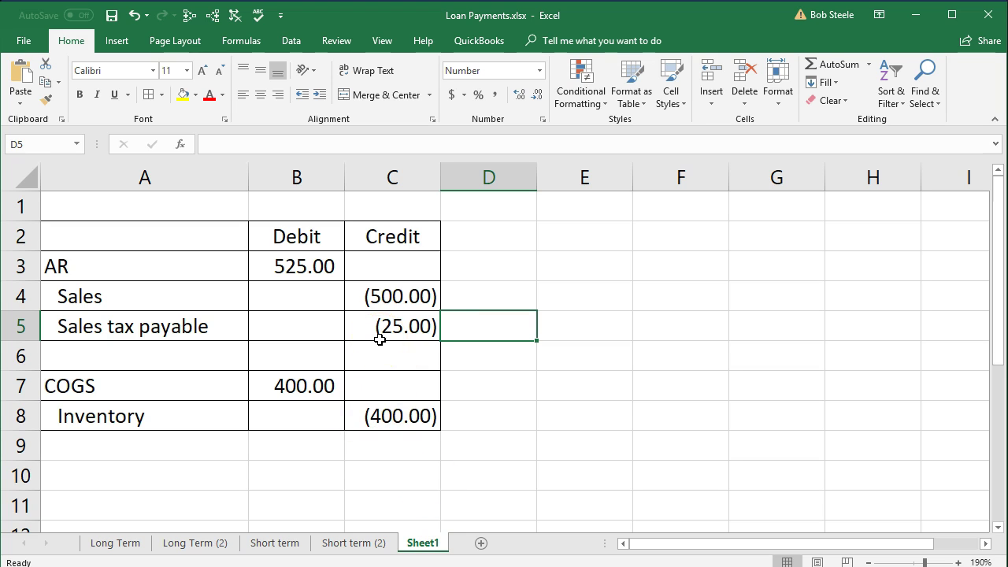
click(915, 15)
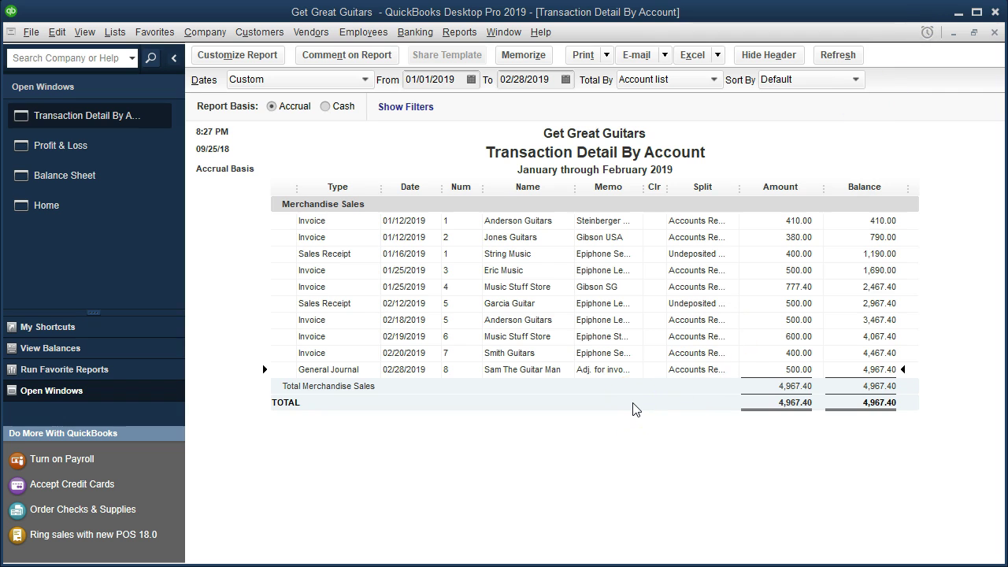
Close the transaction detail and set the Profit & Loss date range from 03/01/2019 to 03/15/2019
click(716, 387)
click(994, 31)
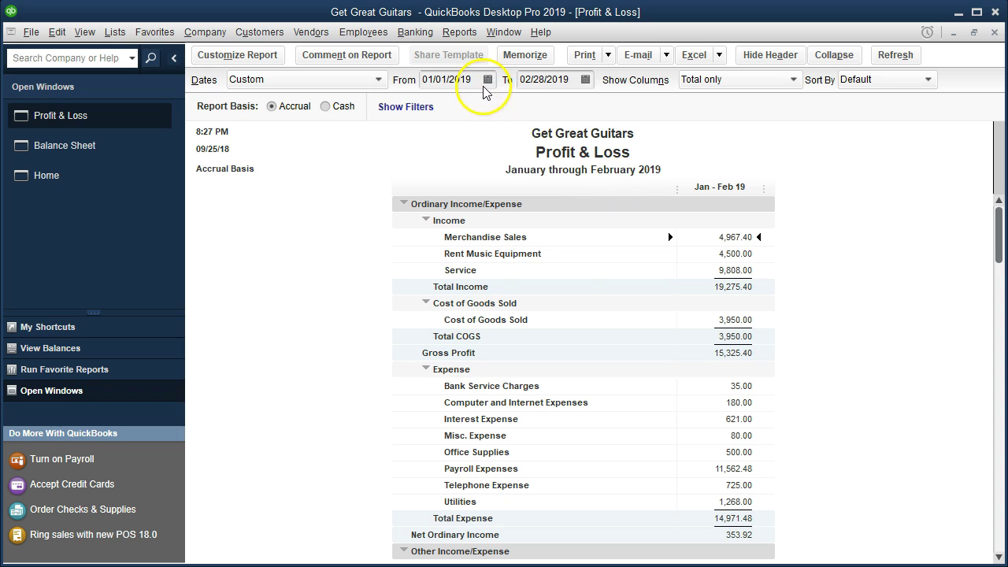
drag(477, 79, 366, 82)
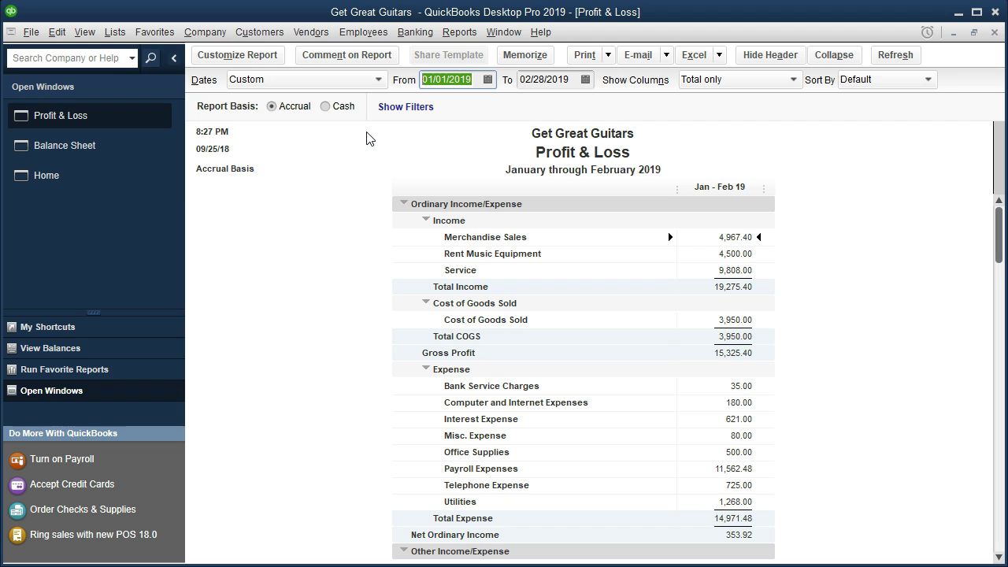
text(030119)
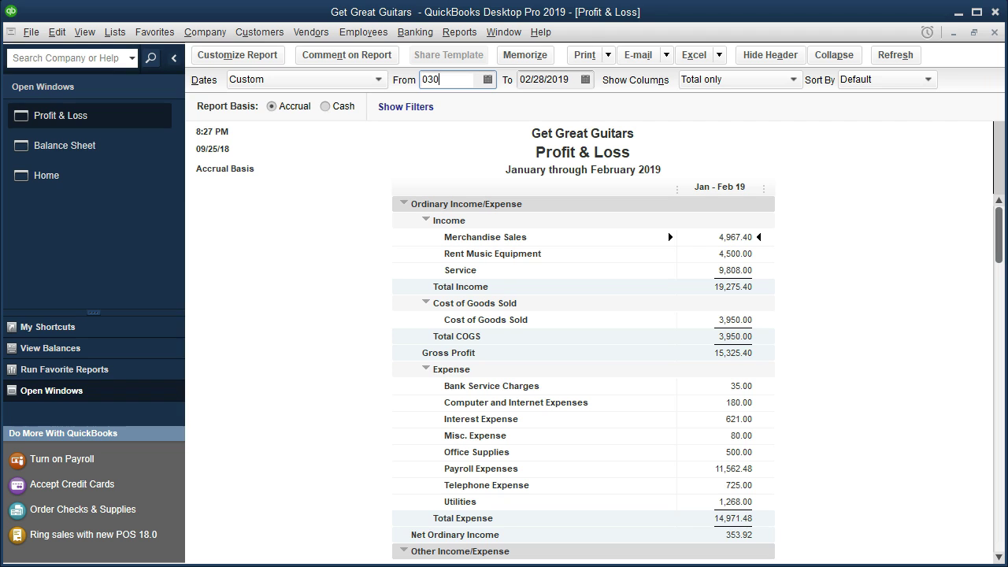
key(Tab)
text(03/15/20)
text(19)
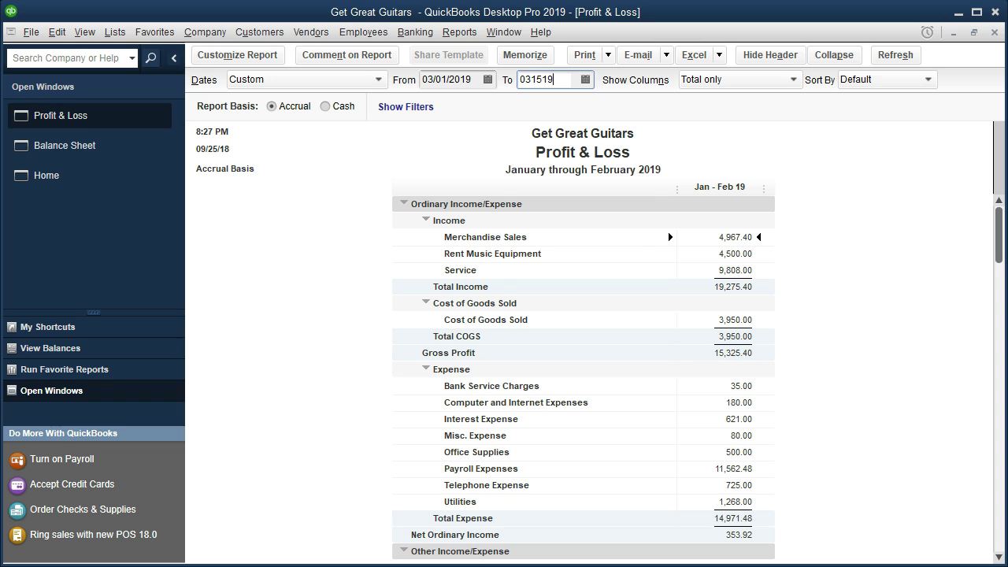
key(Tab)
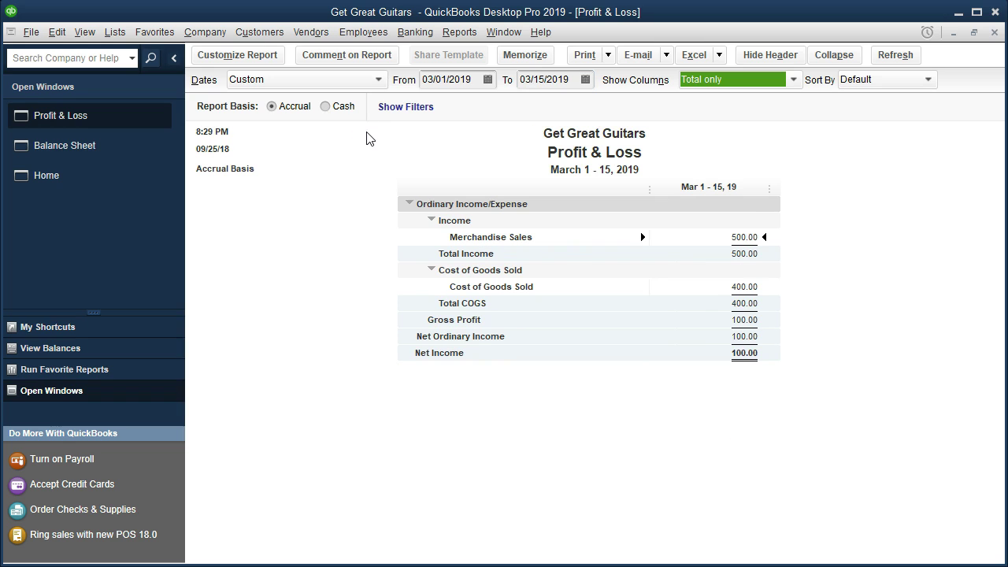
View the transaction detail behind the March 1 - 15 Merchandise Sales amount, then return to the Profit & Loss report
click(703, 237)
double_click(703, 237)
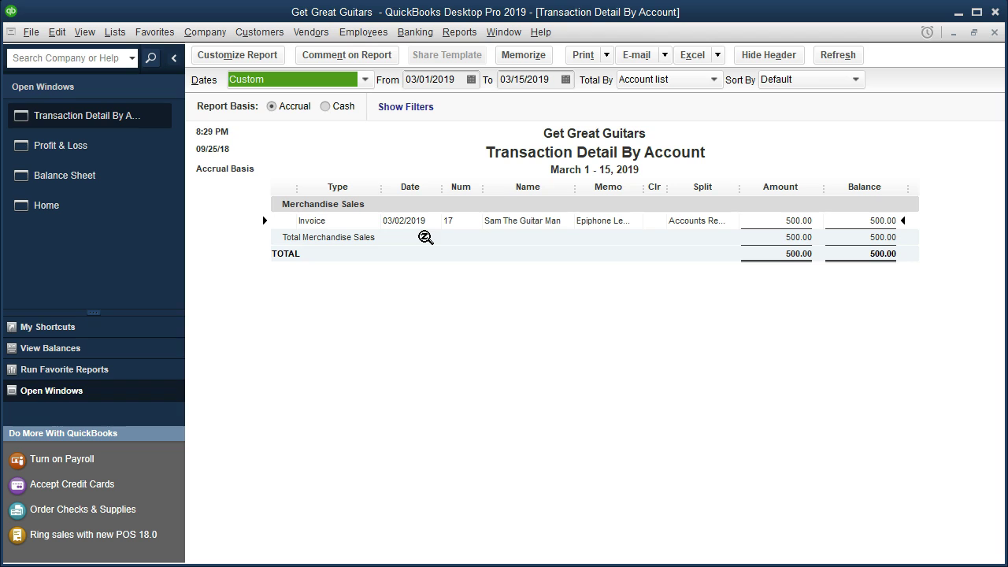
click(406, 239)
click(994, 32)
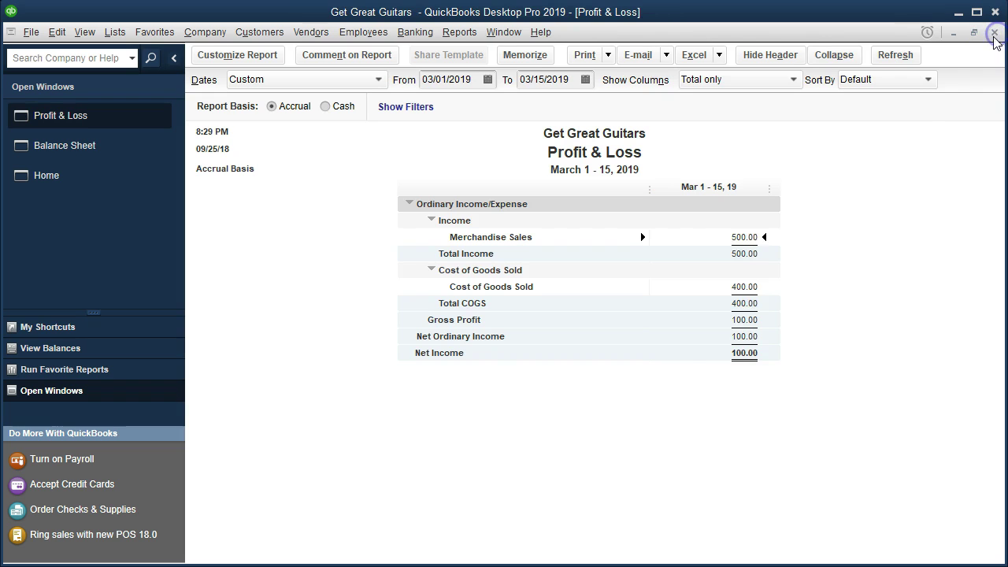
Switch to the Excel journal entry and narrow the empty column D into a thin spacer beside the Credit column
key(alt+Tab)
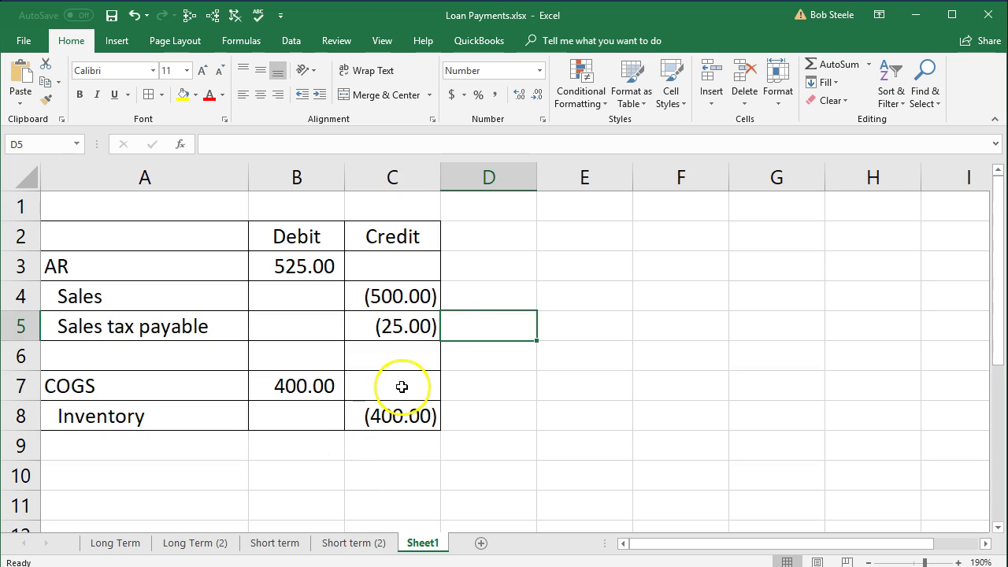
drag(536, 169, 454, 188)
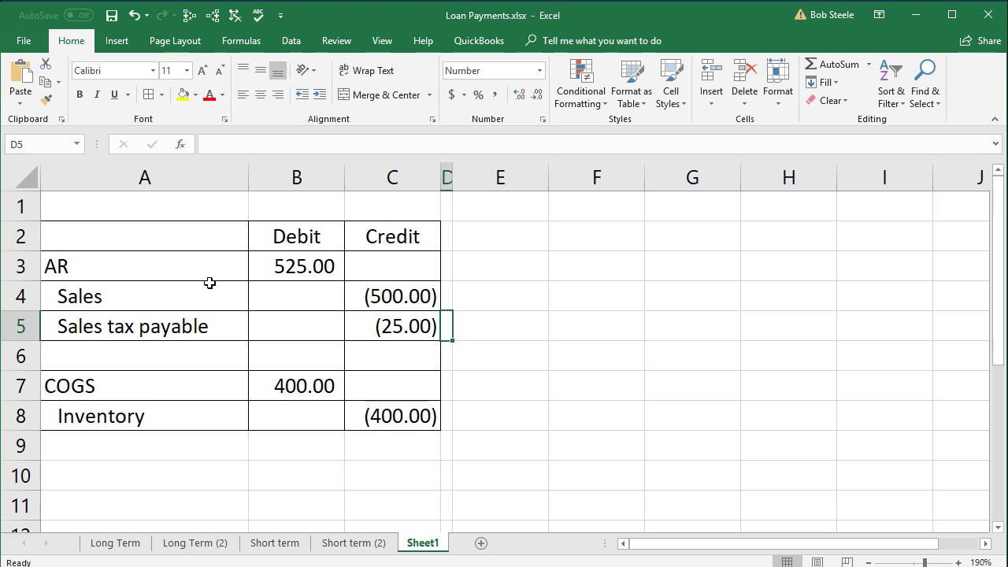
Copy the journal entry table in A2:C8 and paste it beside the original, starting at cell E2
drag(191, 270, 178, 347)
drag(162, 246, 375, 412)
key(ctrl+c)
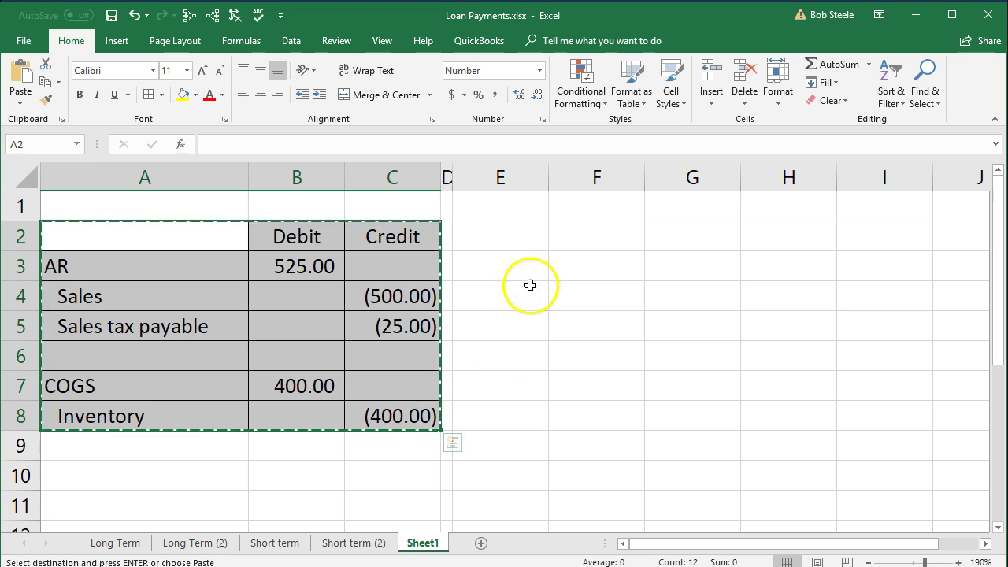
click(517, 235)
key(ctrl+v)
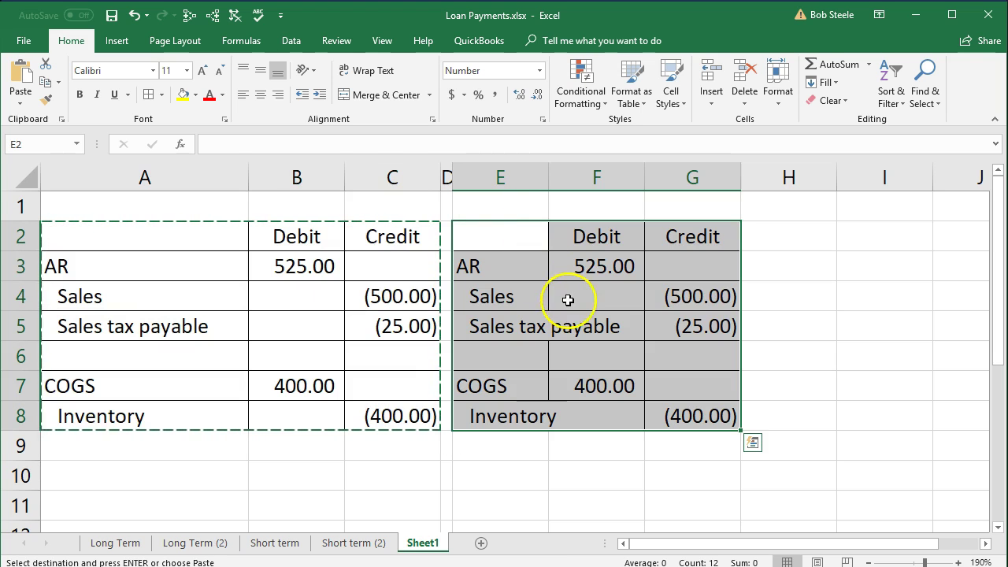
Autofit column E to its account names and clear the copied debit and credit amounts in F3:G8
double_click(548, 172)
drag(697, 266, 801, 415)
key(Delete)
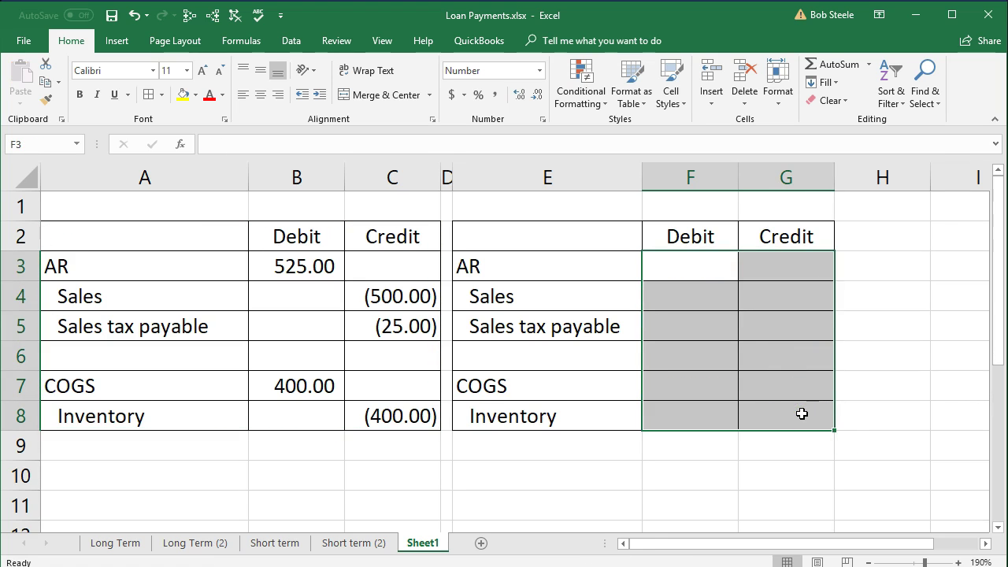
Reverse the sales entry in the copied table: AR credit -525, Sales debit 500 and Sales tax payable debit 25
key(Left)
key(Right)
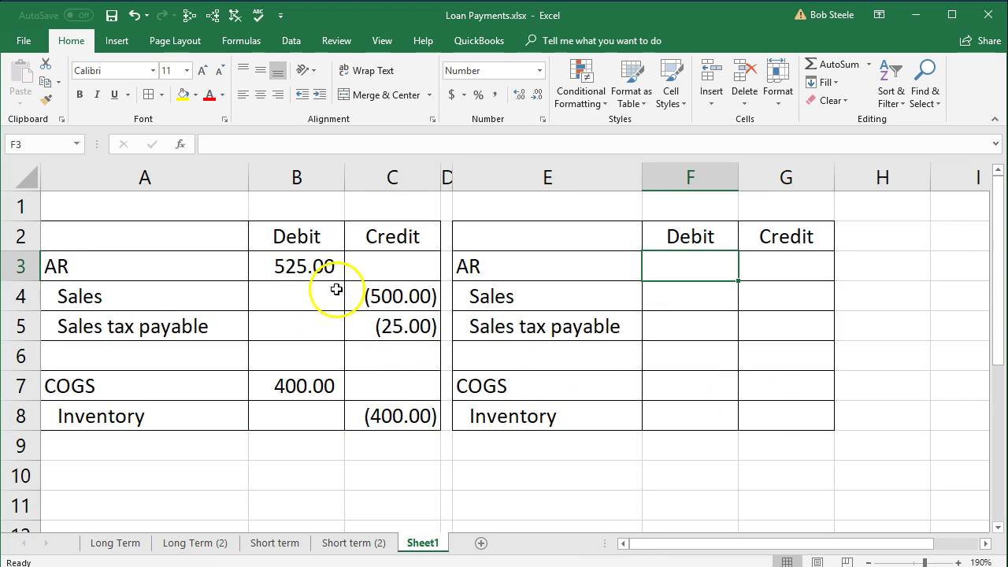
key(Right)
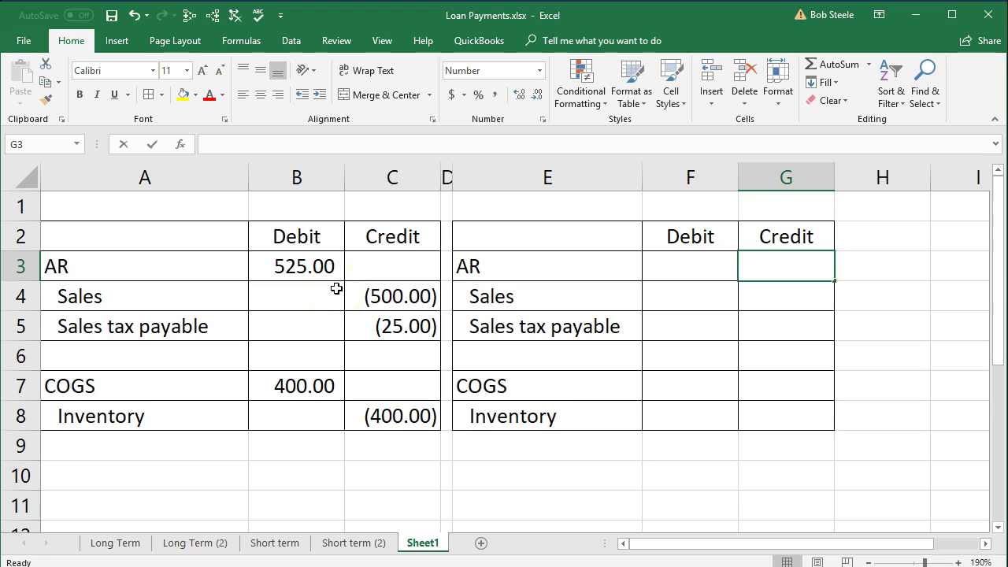
text(-525)
key(Return)
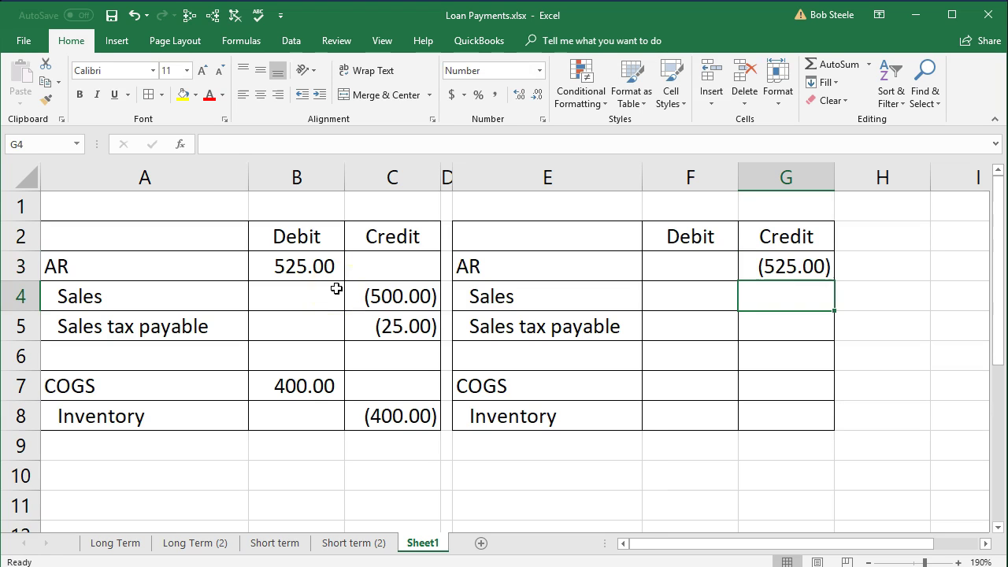
key(Left)
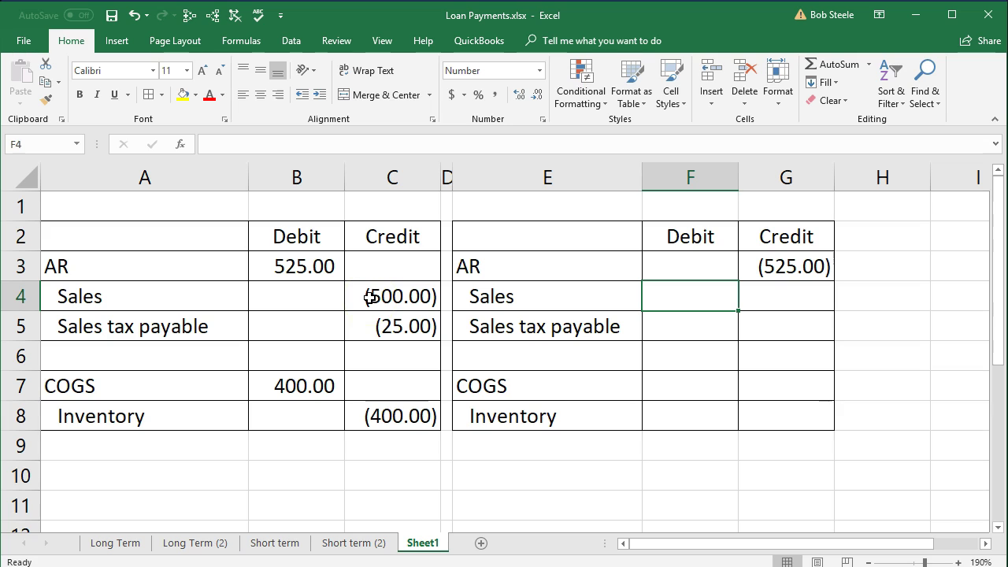
text(500)
key(Return)
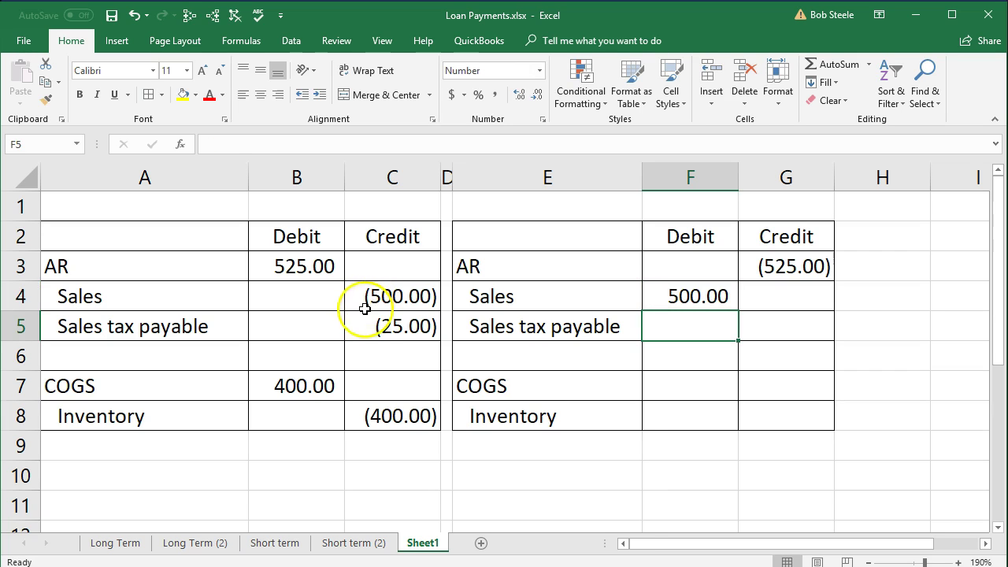
text(25)
key(Return)
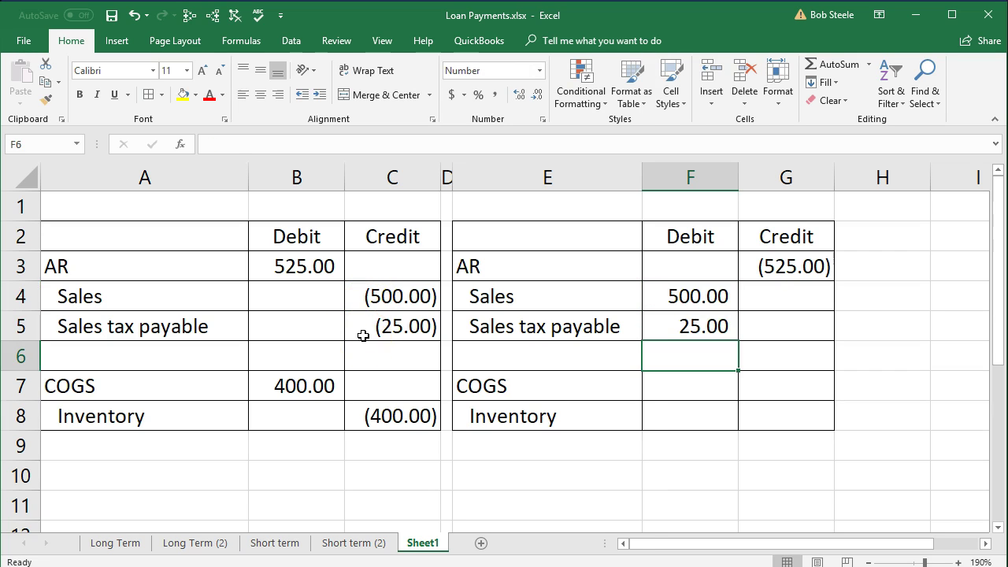
Reverse the cost entry in the copied table: COGS credit -400 and Inventory debit 400
key(Down)
key(Right)
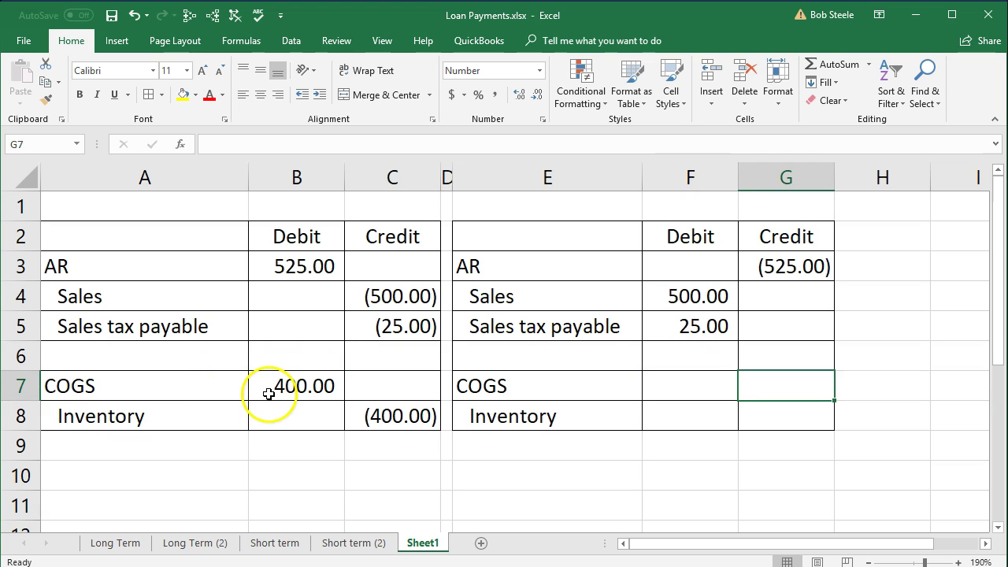
text(-400)
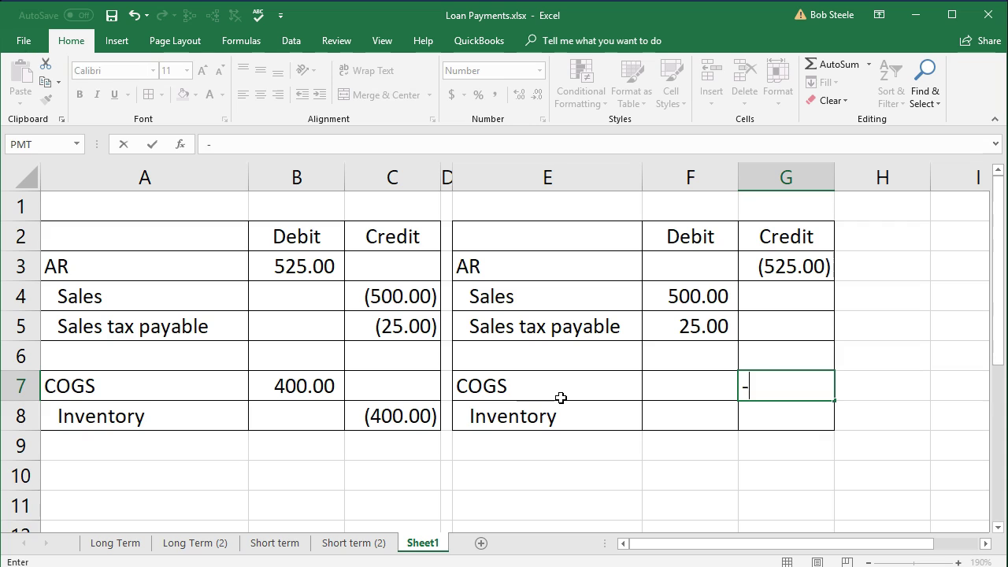
key(Return)
key(Left)
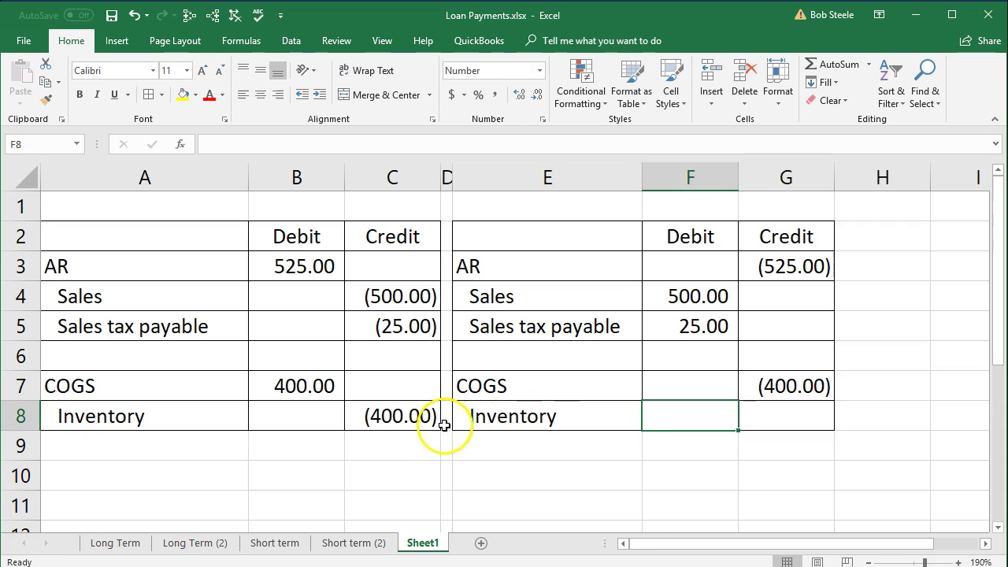
text(400)
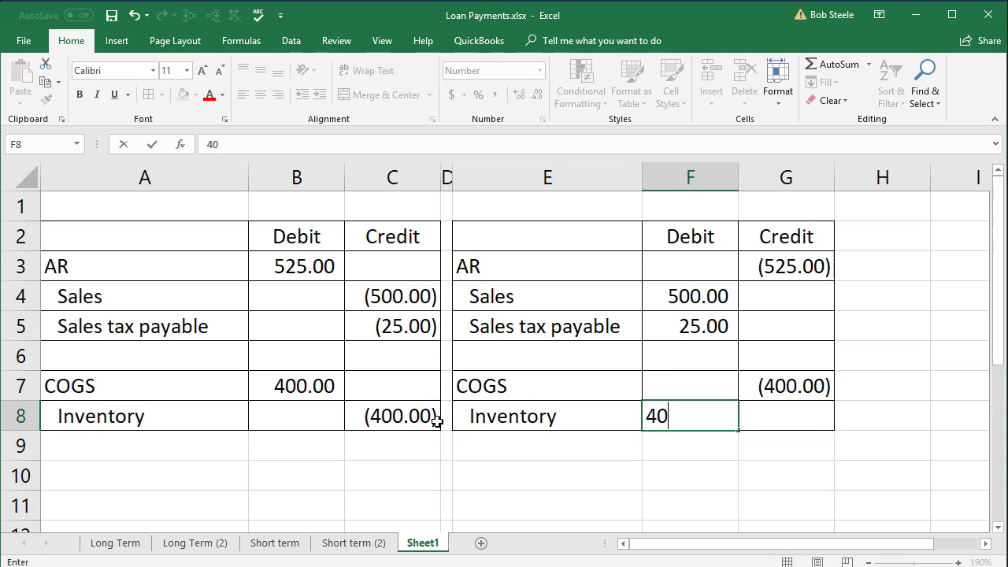
key(Return)
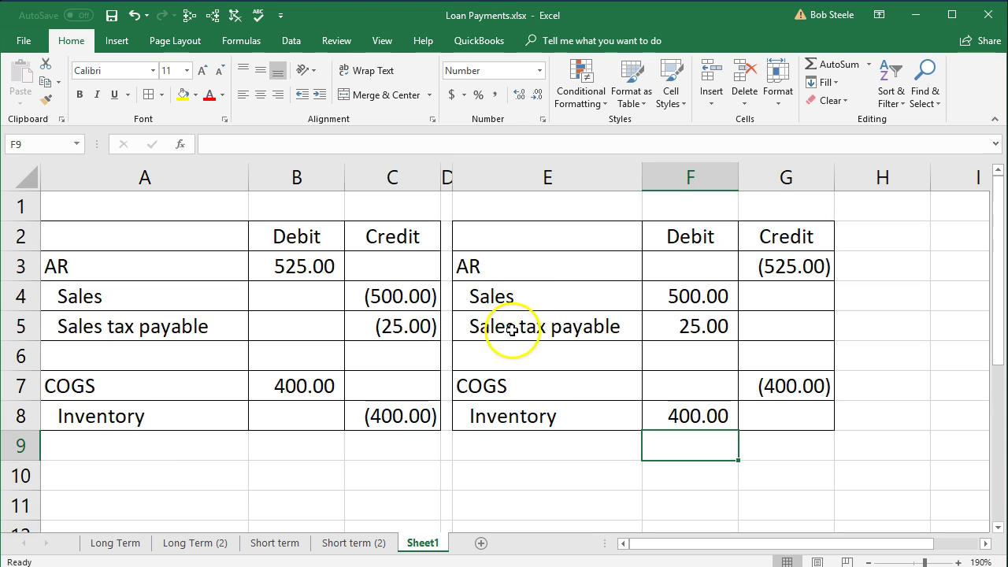
Compare the original sales and cost entries with each line of the reversing entry in the copied table
click(428, 272)
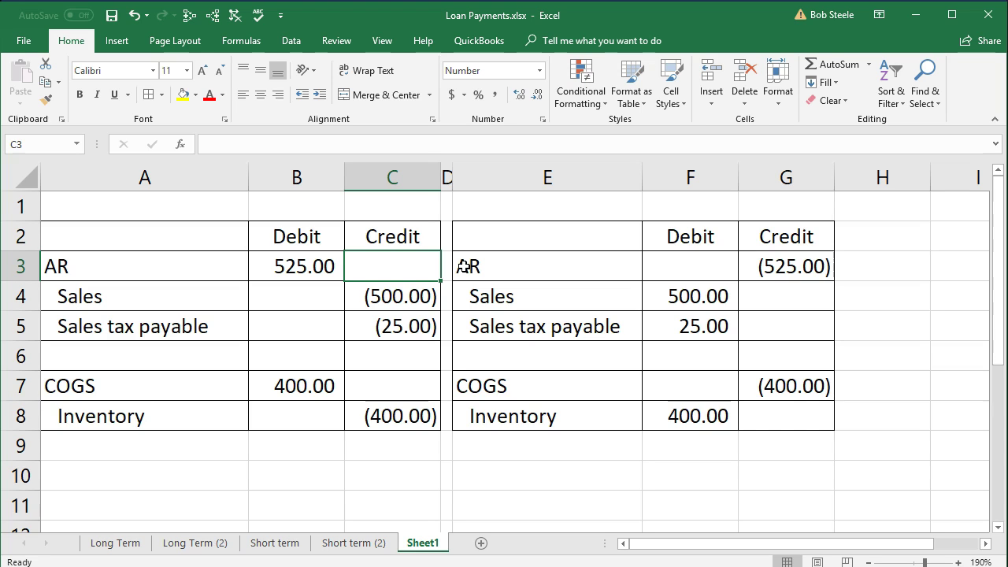
drag(202, 260, 351, 321)
drag(236, 386, 365, 414)
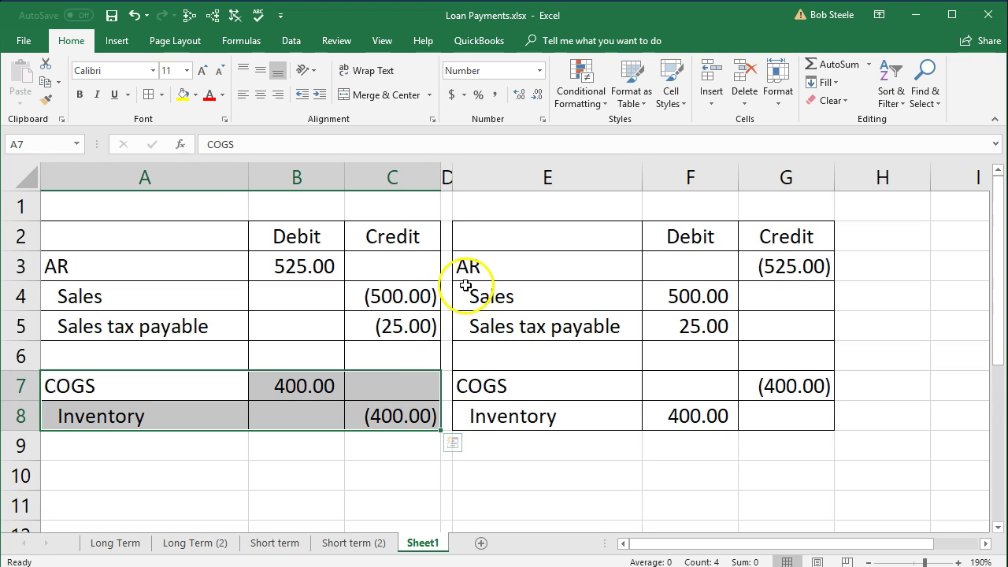
drag(465, 267, 743, 272)
drag(630, 296, 664, 294)
drag(603, 322, 657, 326)
drag(608, 375, 749, 381)
drag(641, 413, 669, 418)
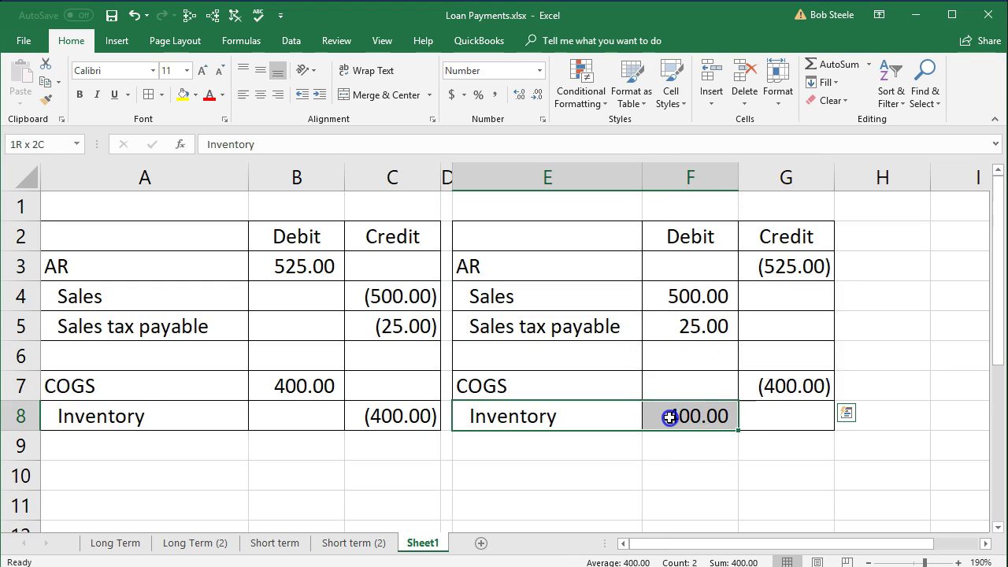
click(625, 499)
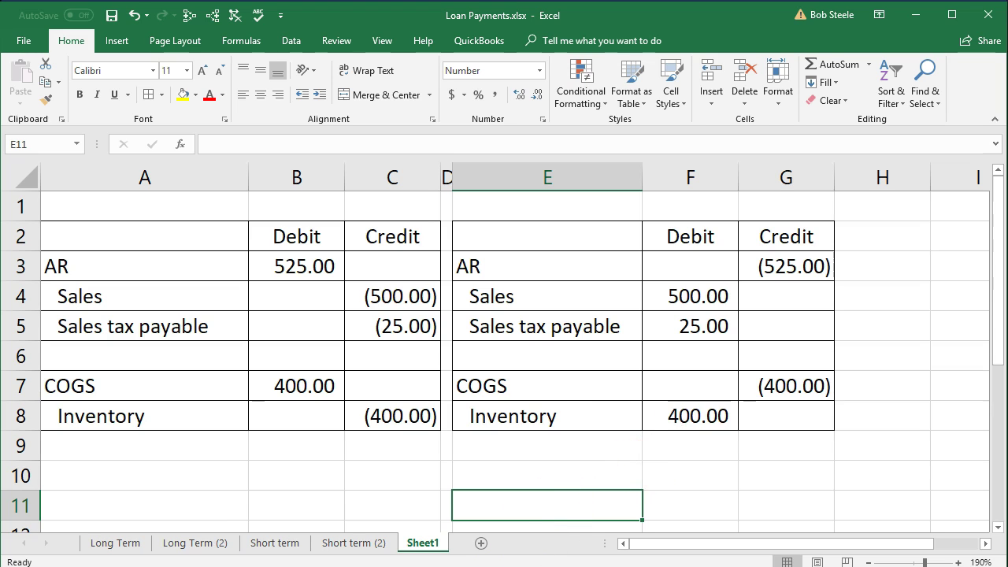
Switch to QuickBooks and start a new general journal entry dated 03/01/2019
click(408, 563)
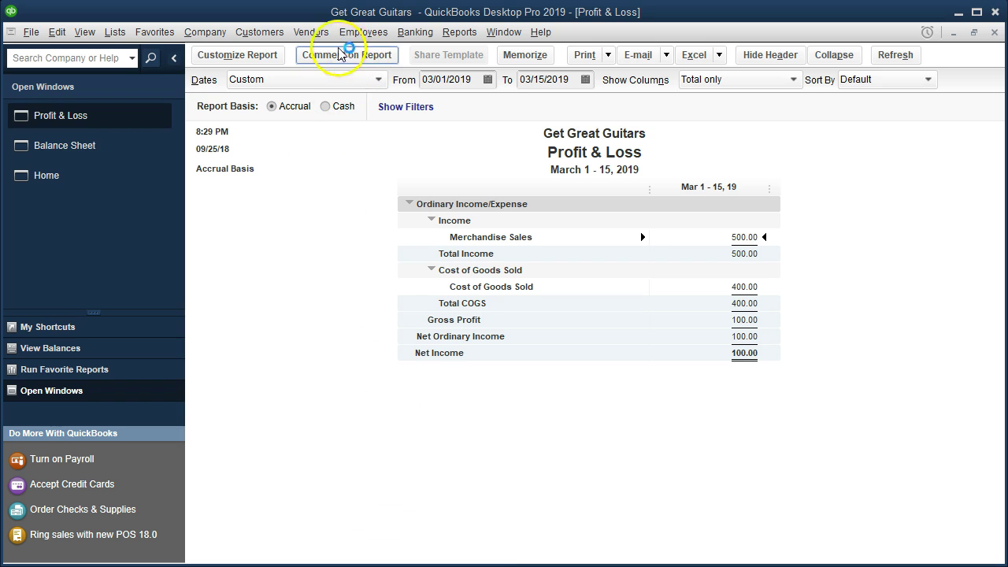
click(206, 32)
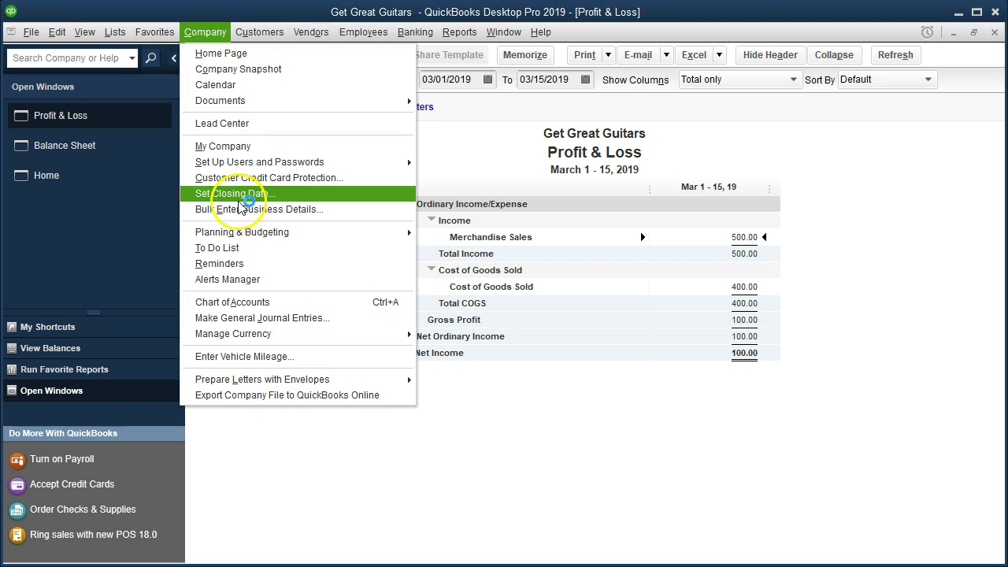
click(303, 319)
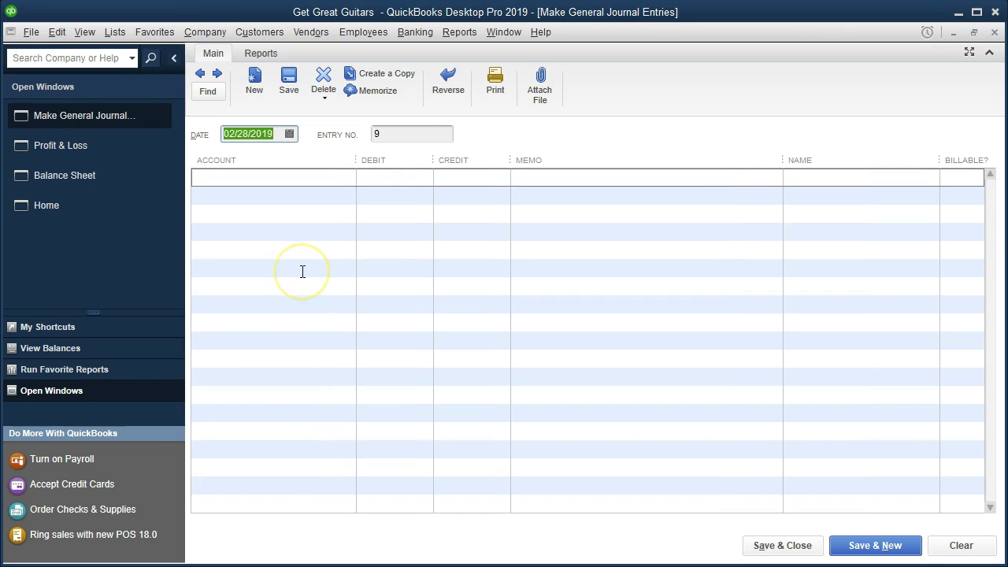
key(plus)
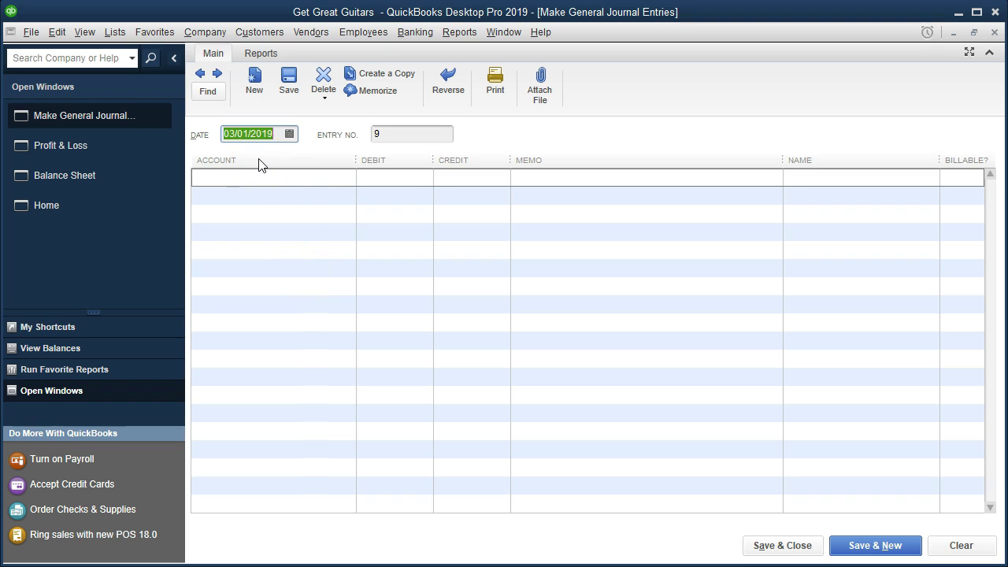
key(Tab)
key(Tab)
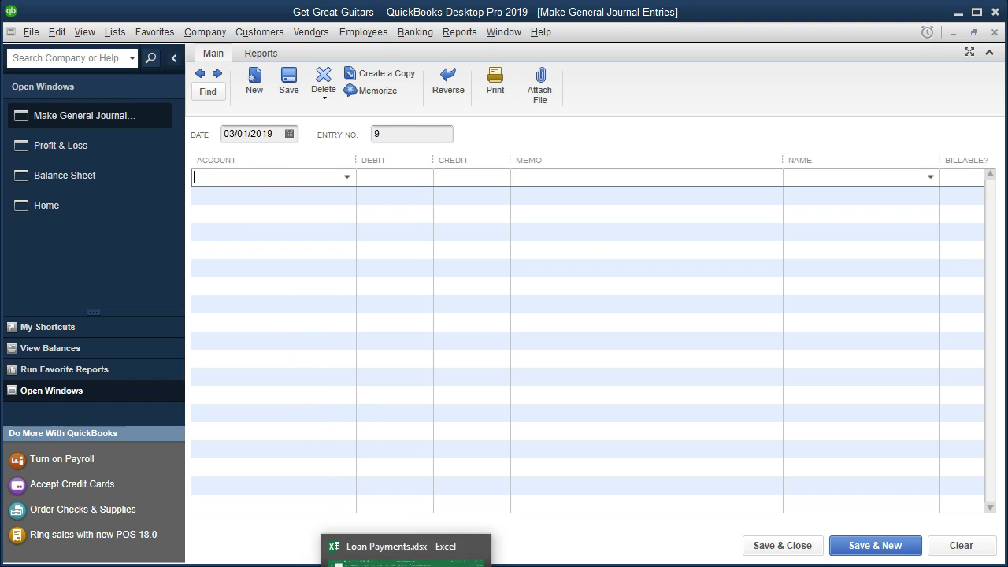
Check the reversing entry in Excel, then set the first journal line's account to Accounts Receivable in QuickBooks
click(403, 551)
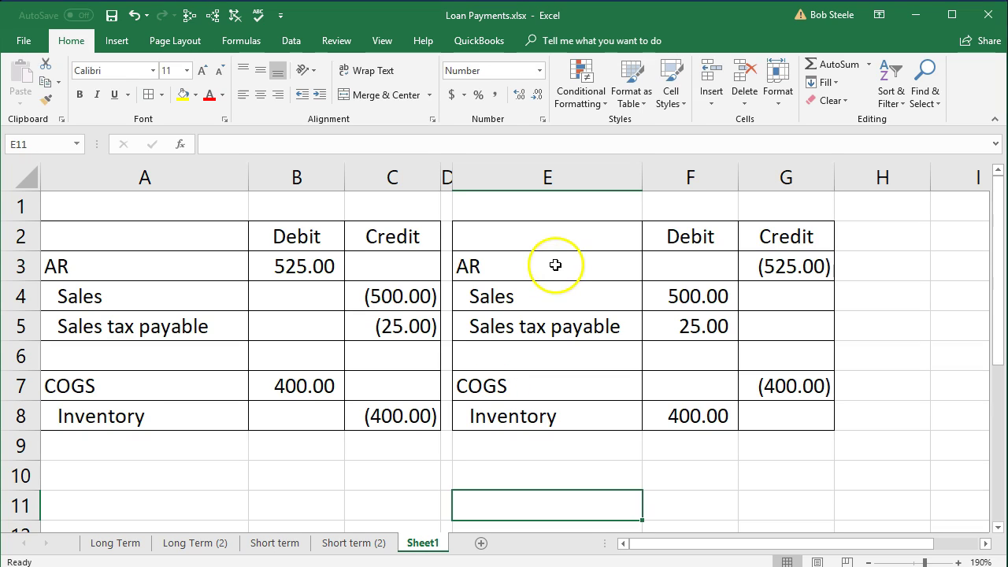
click(914, 14)
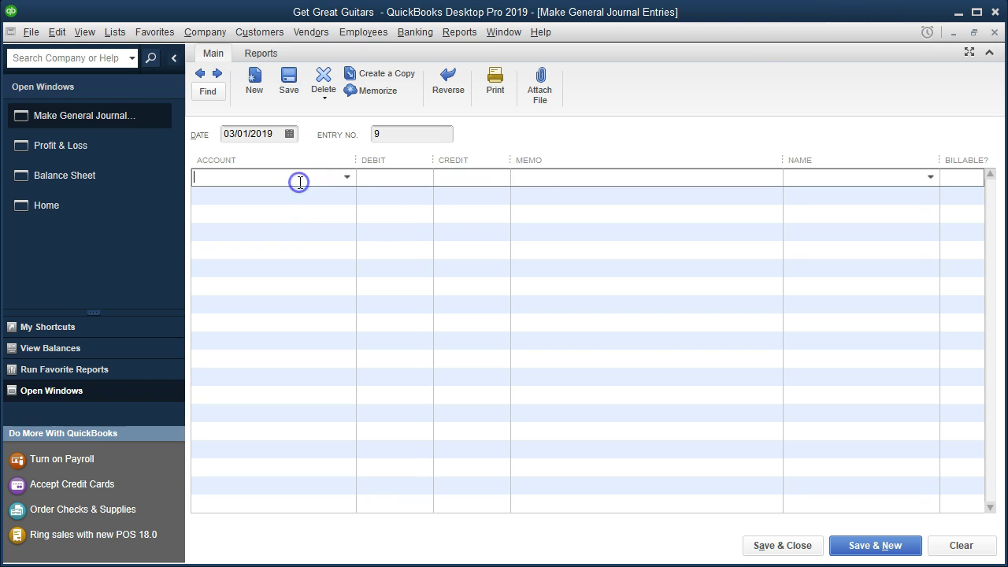
text(Accounts Payable)
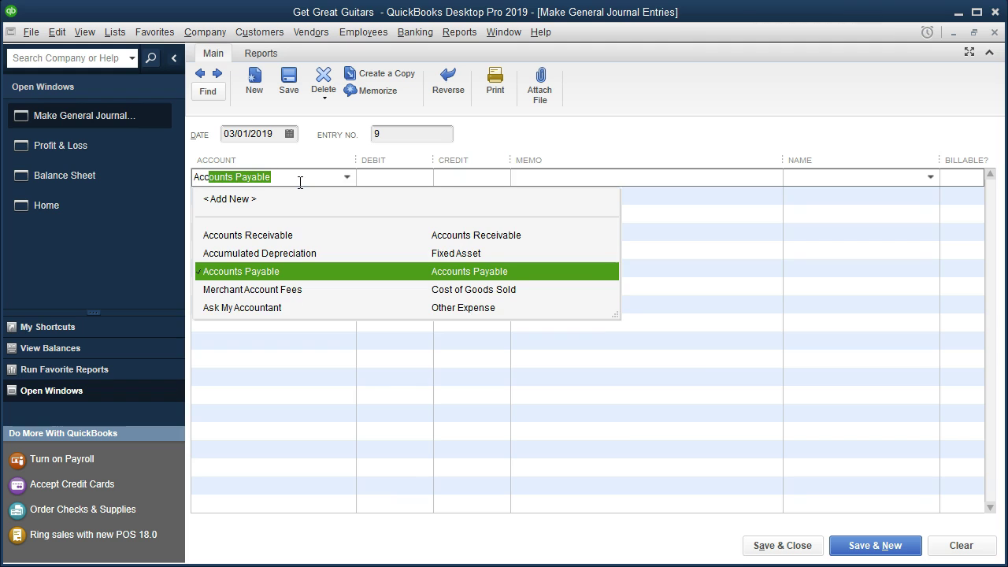
key(Up)
key(Up)
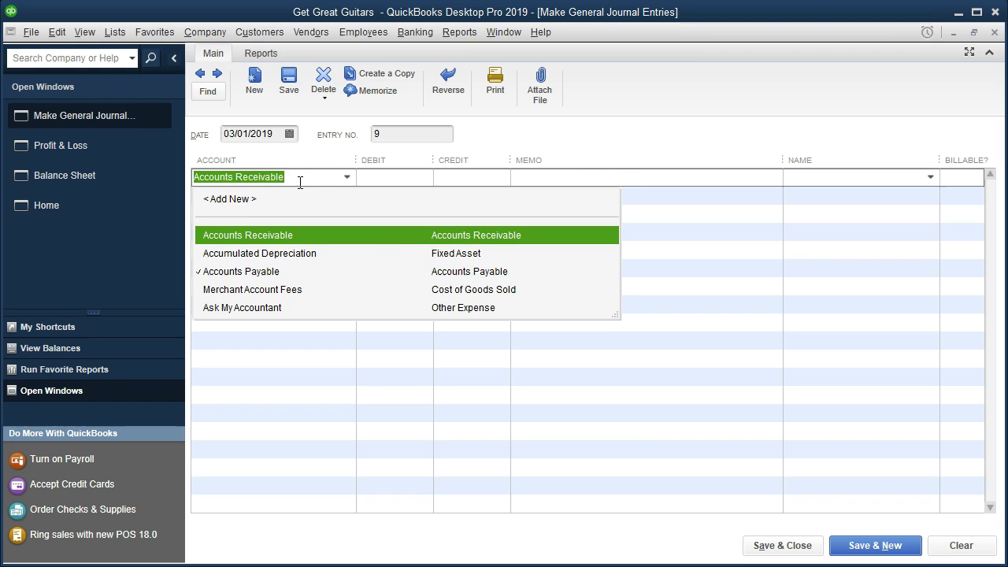
key(Tab)
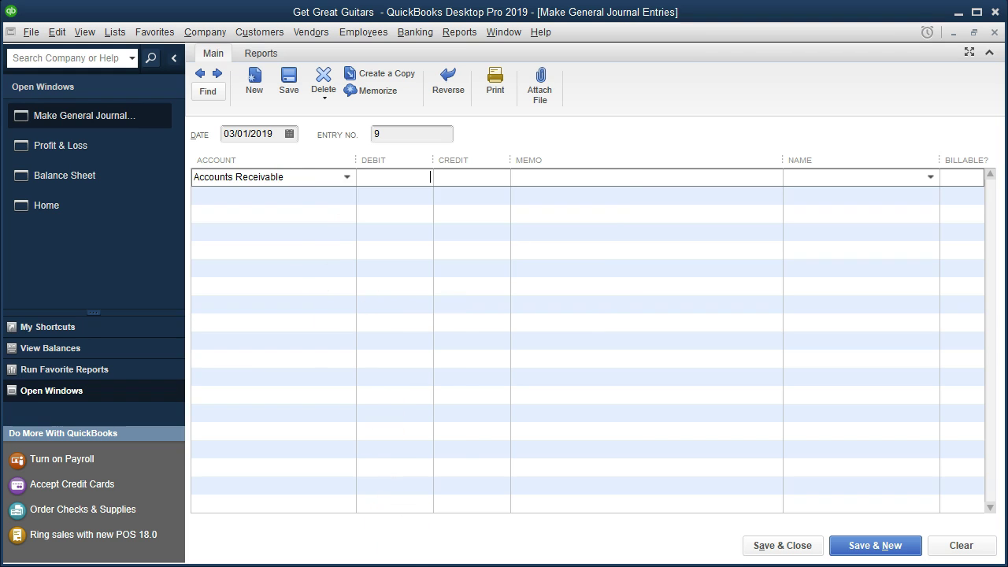
Recheck the AR amount in Excel, then enter a 525 credit on the Accounts Receivable line in QuickBooks
key(alt+Tab)
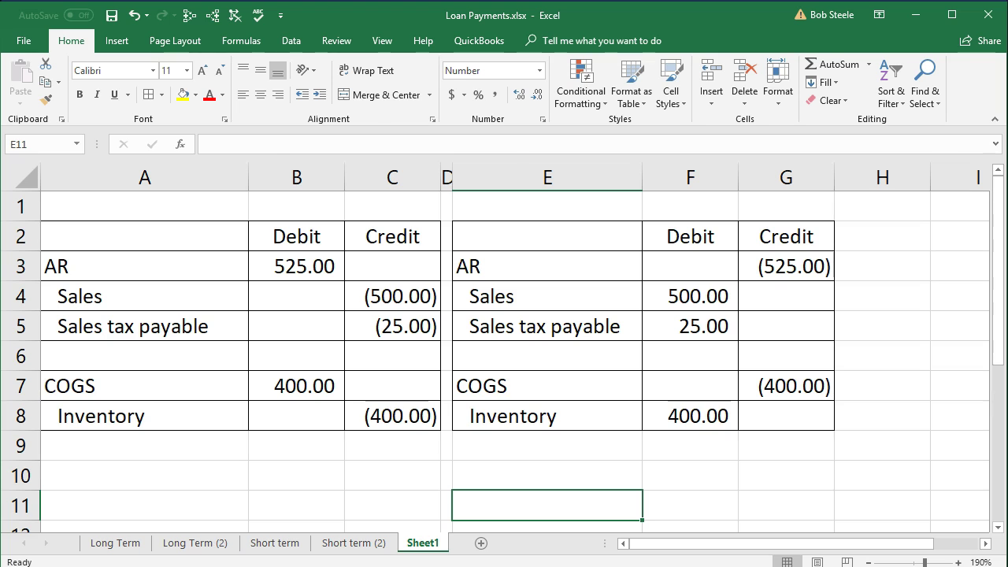
key(alt+Tab)
click(460, 175)
text(2)
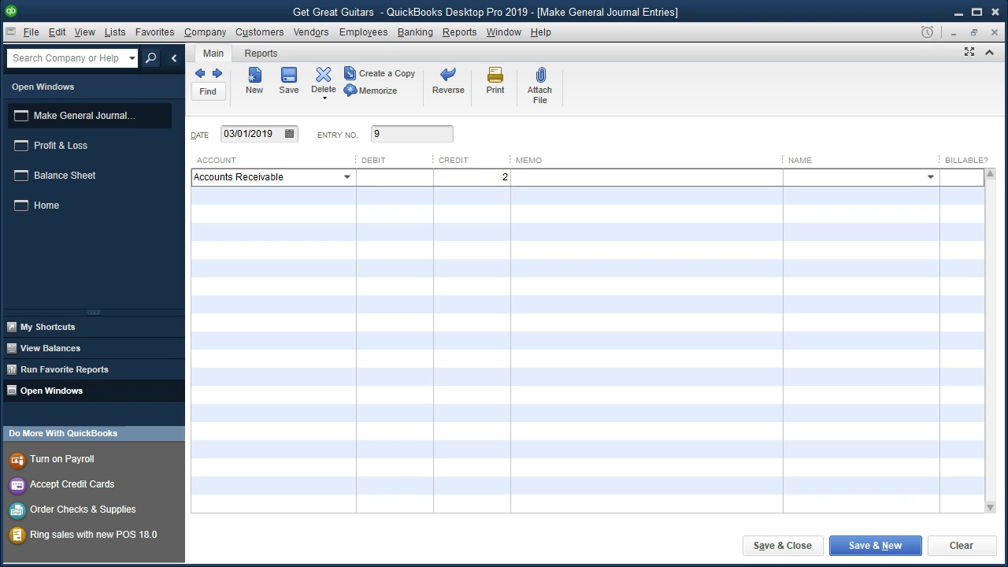
text(525)
key(Tab)
Enter the memo "Reversing entry for invoice recorded in March but work done Feb." and assign the customer's name to the Accounts Receivable line
text(Reversing entry for invoice recorded in March but work done Feb.)
key(Tab)
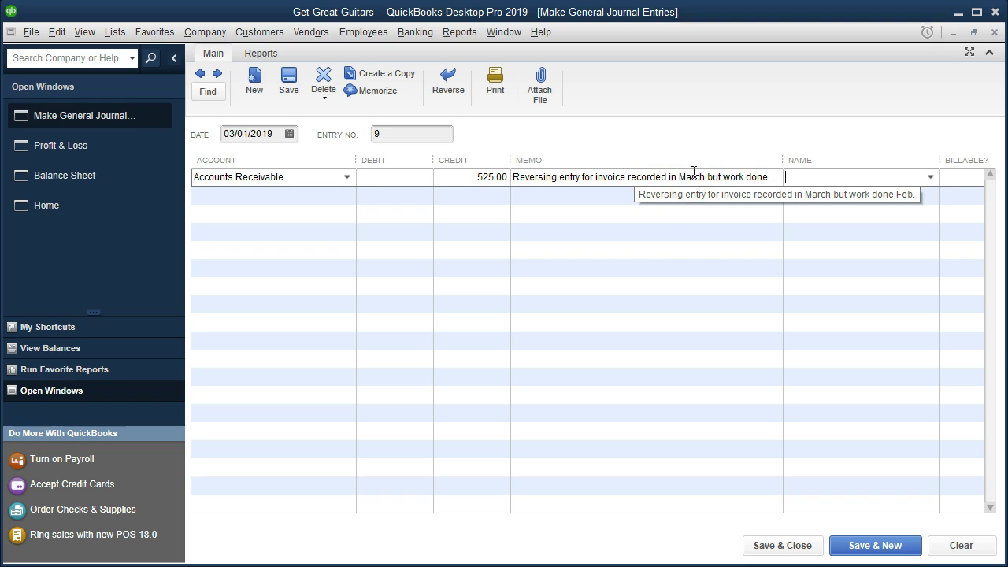
click(743, 171)
click(810, 179)
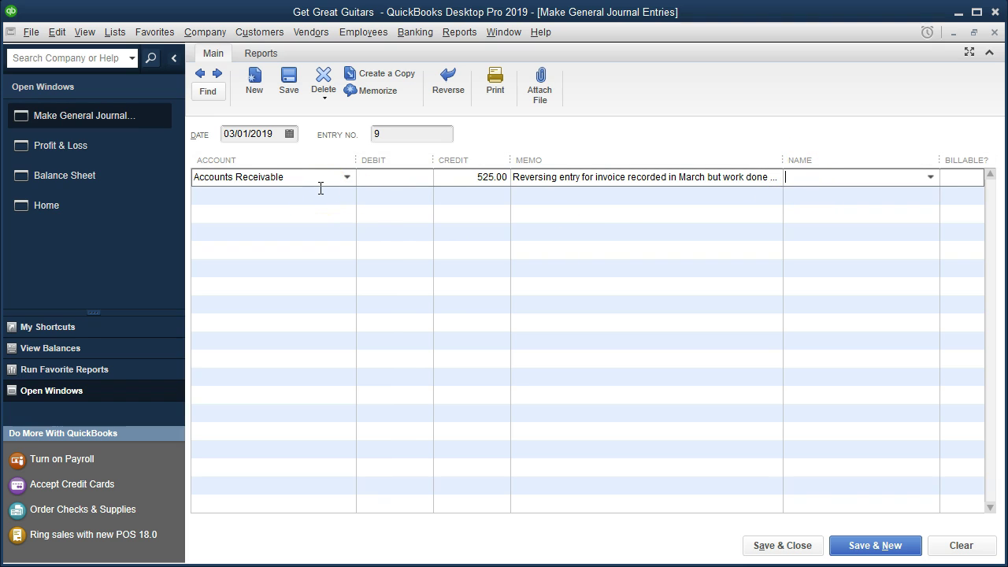
click(850, 180)
text(Sam The Guitar Man)
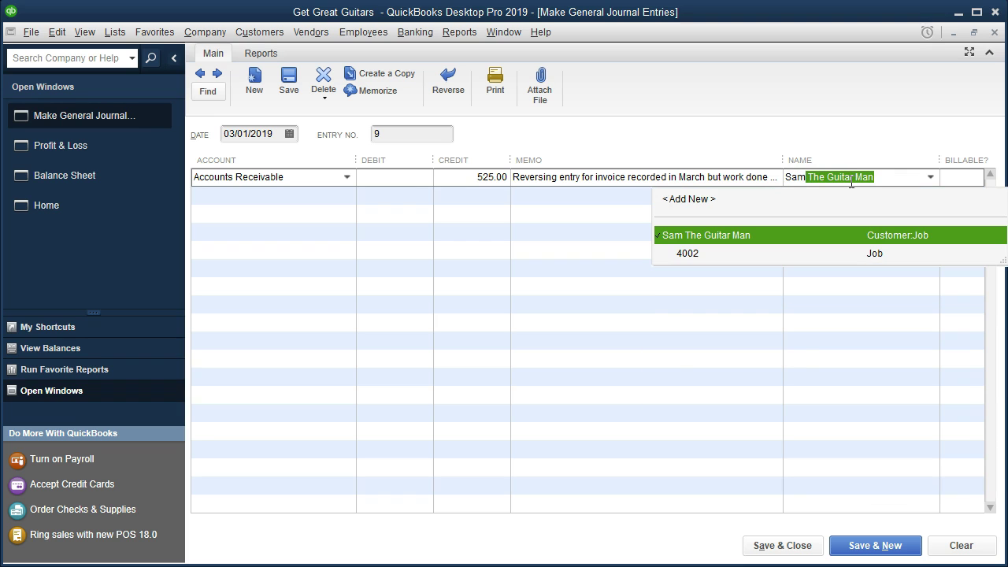
key(Tab)
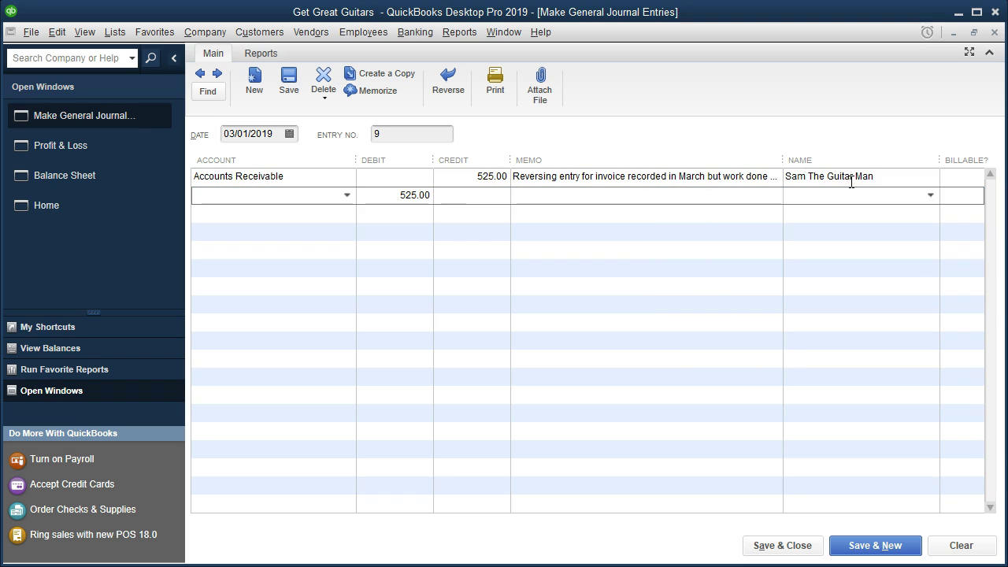
Check the reversing entry's Sales line in Excel, then enter Merchandise Sales with a 500 debit on the second journal line in QuickBooks
click(575, 566)
drag(524, 299, 689, 293)
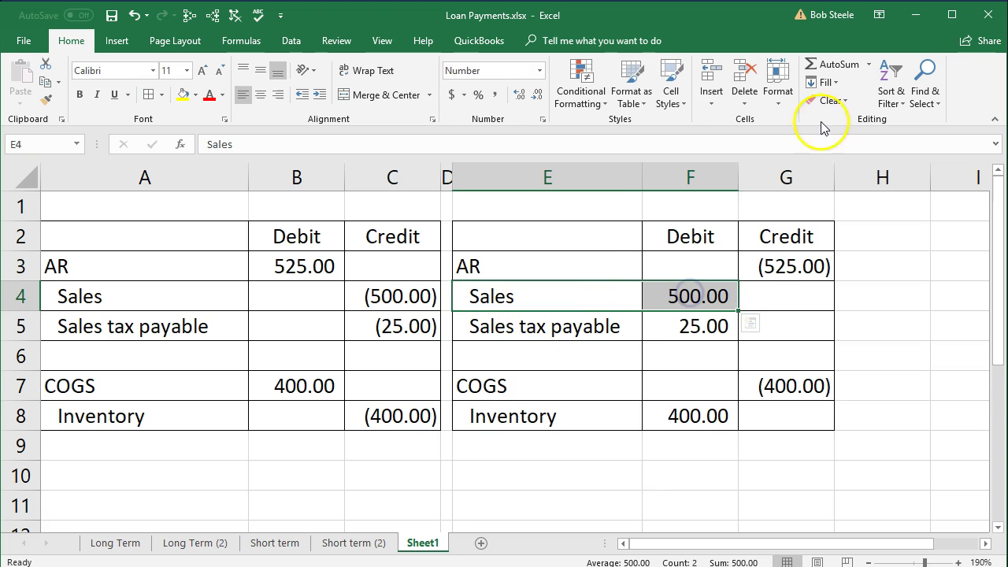
click(917, 24)
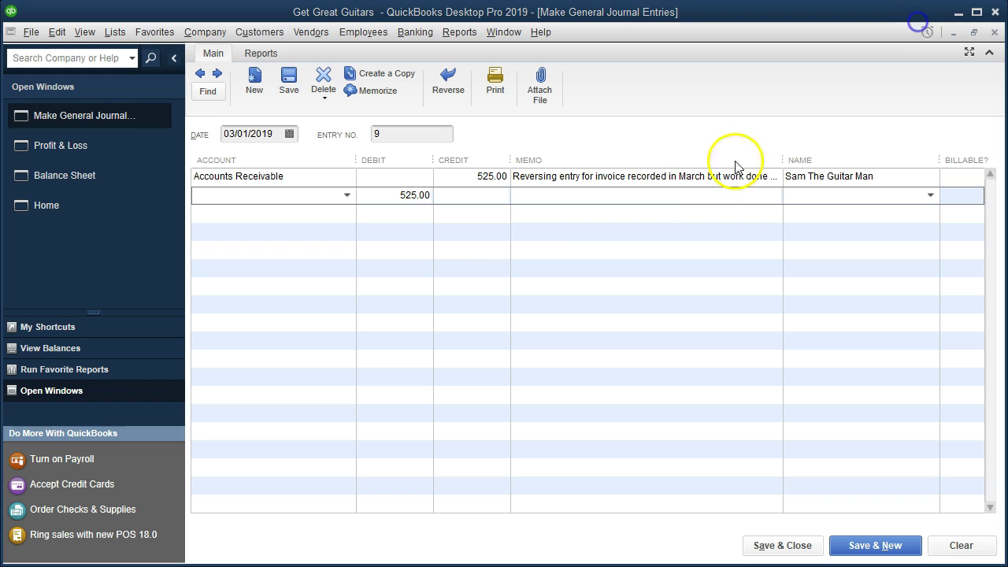
click(346, 199)
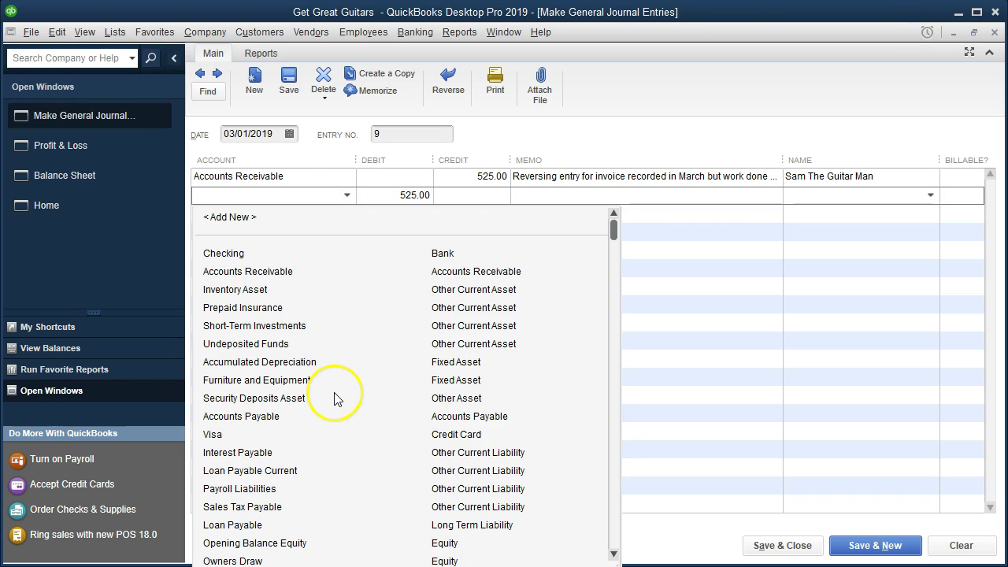
scroll(333, 398, down, 2)
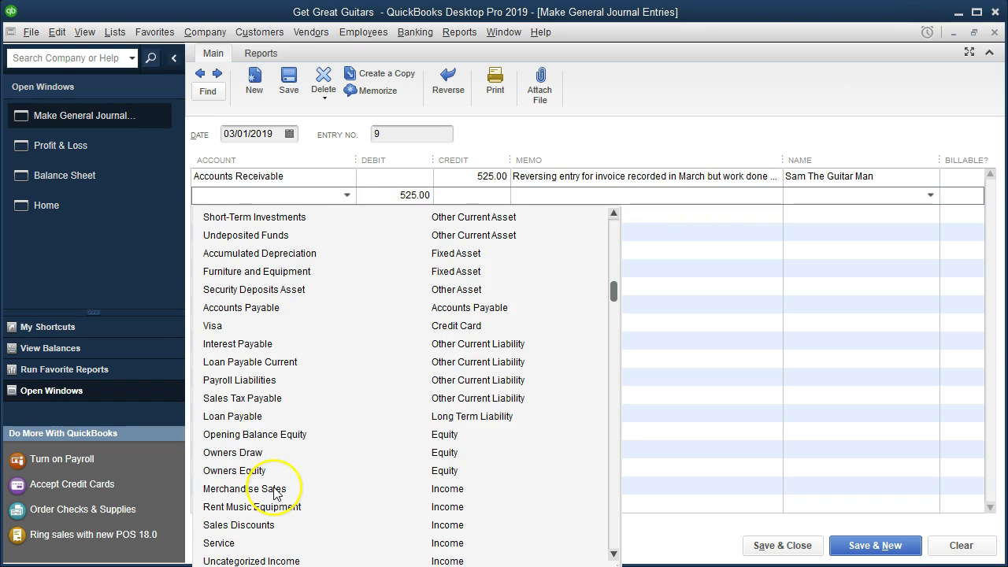
click(274, 489)
click(366, 496)
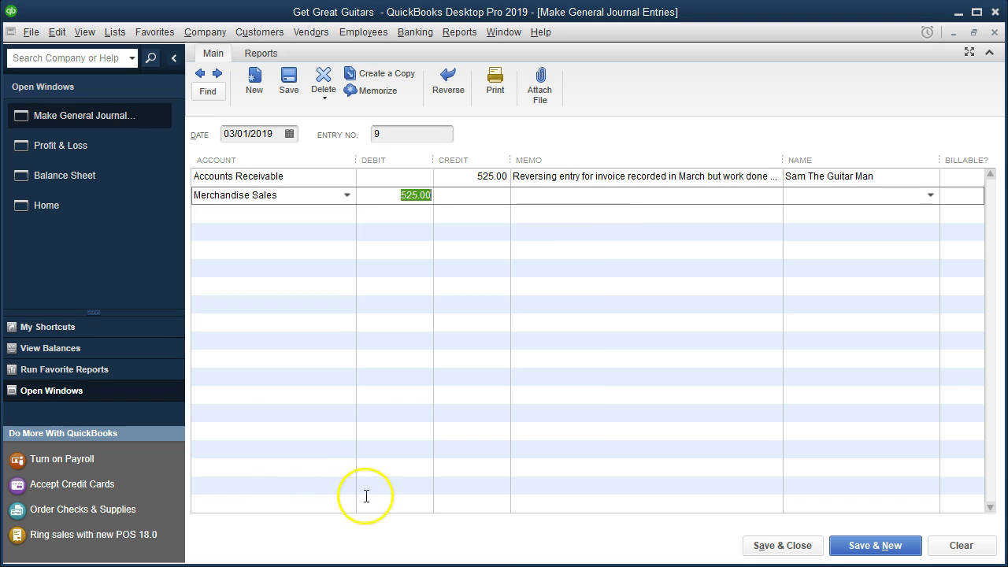
text(500)
key(Tab)
Copy the Accounts Receivable line's memo into the Merchandise Sales line
click(533, 228)
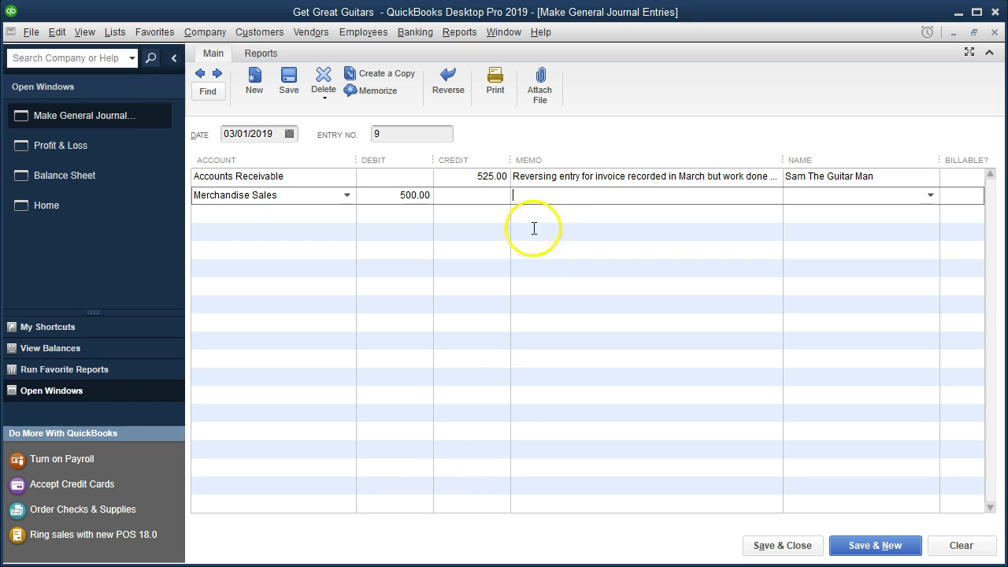
click(512, 178)
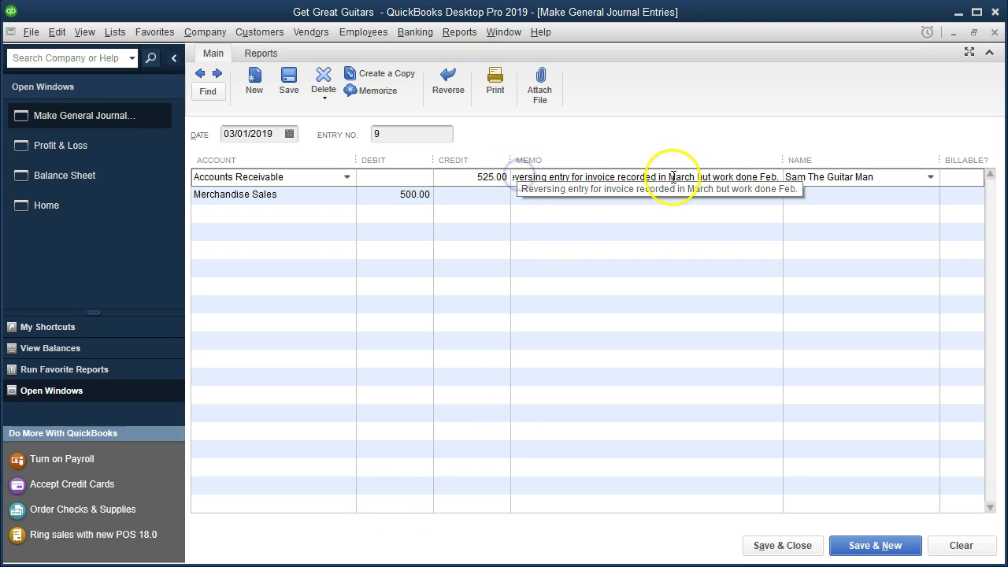
click(778, 176)
drag(777, 176, 364, 155)
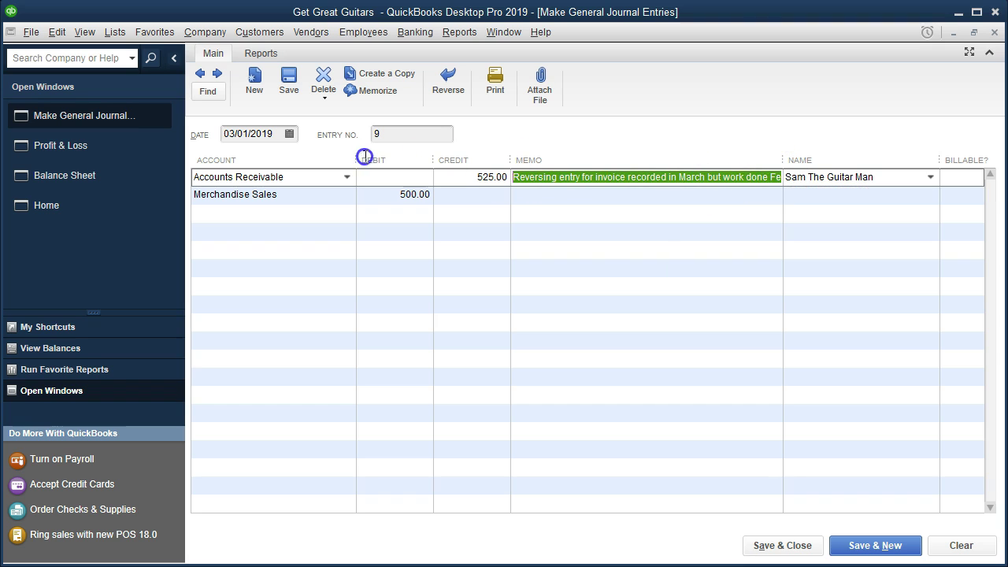
click(540, 195)
key(Tab)
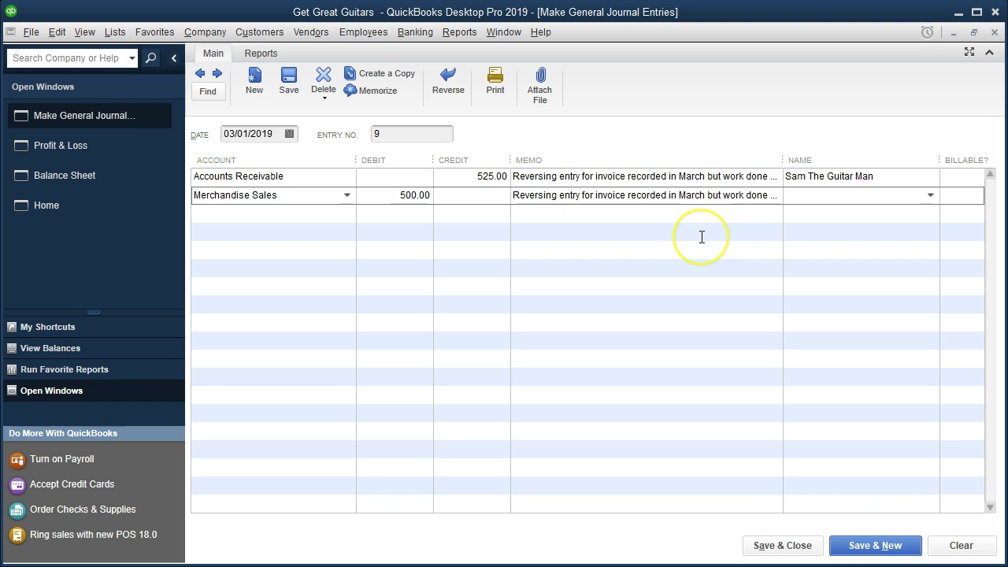
key(Tab)
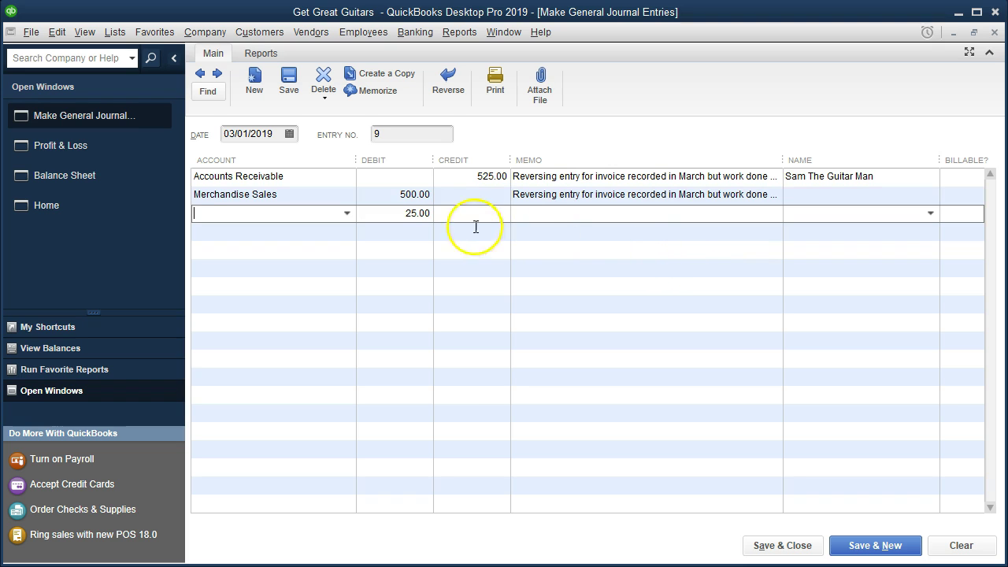
Check the reversing entry's sales tax line in Excel, then enter Sales Tax Payable with a 25 debit on the third journal line in QuickBooks
click(421, 211)
click(290, 222)
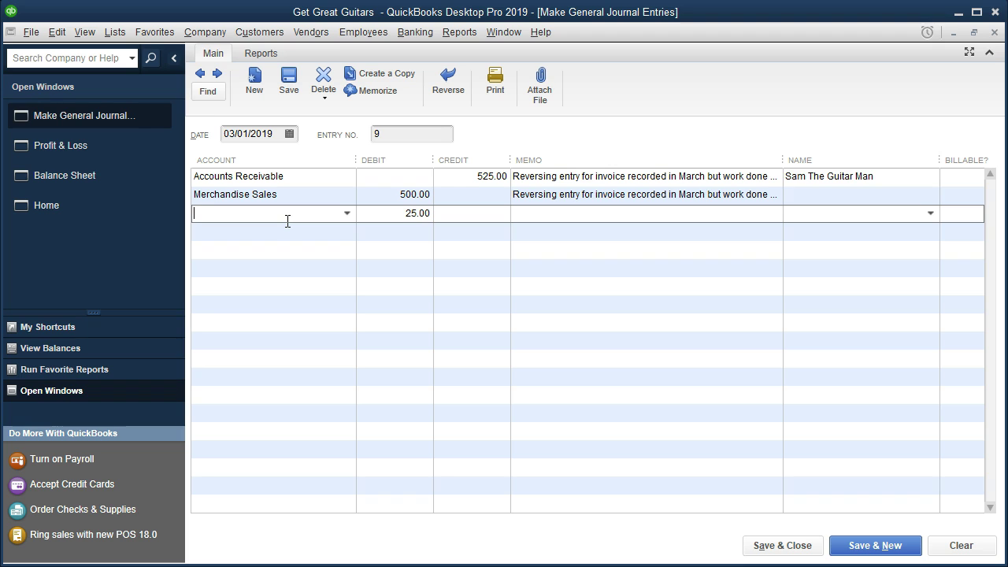
key(alt+Tab)
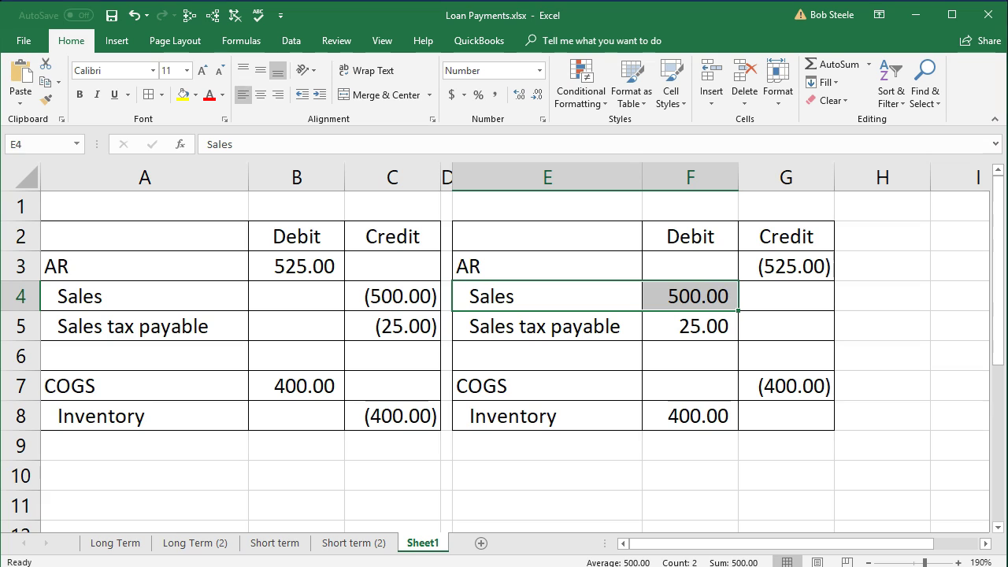
drag(600, 328, 643, 338)
click(916, 15)
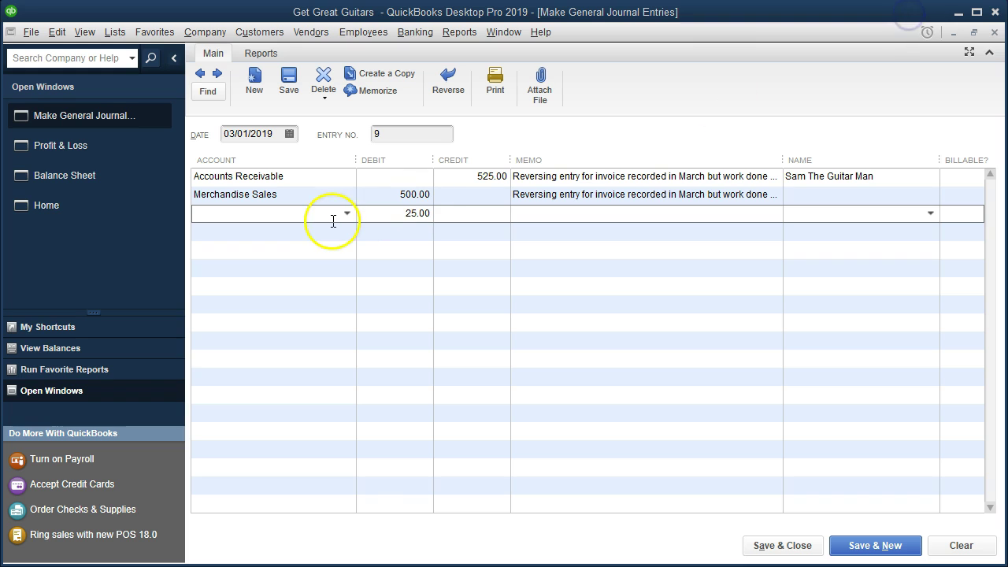
text(sal)
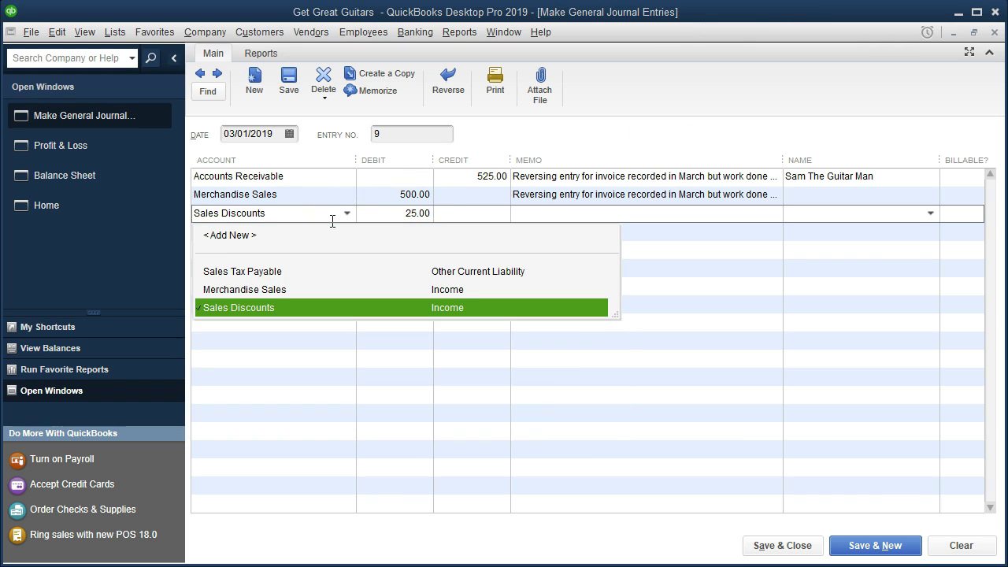
click(274, 271)
key(Tab)
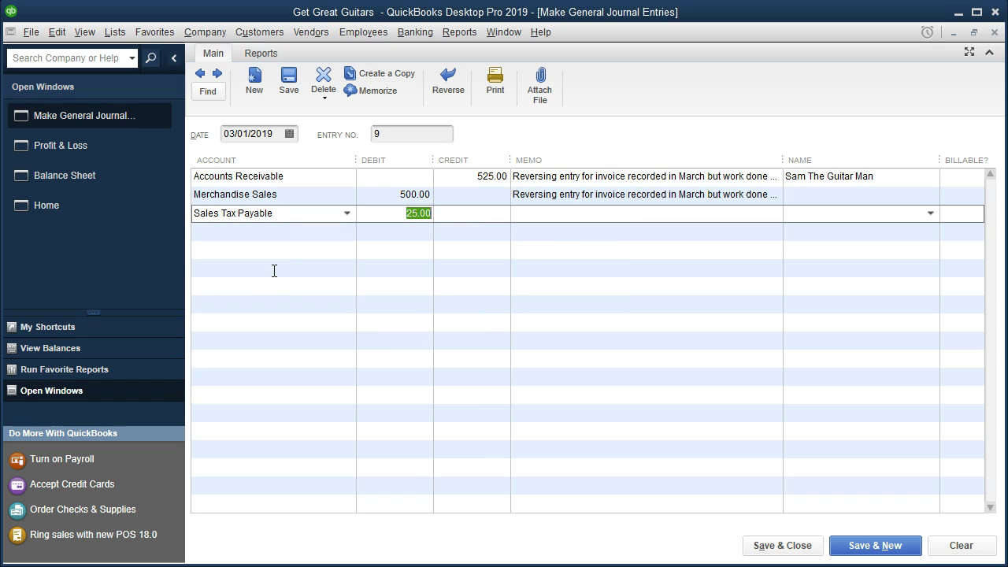
key(Tab)
Assign the vendor NY State Sales Tax as the name on the Sales Tax Payable line
click(930, 212)
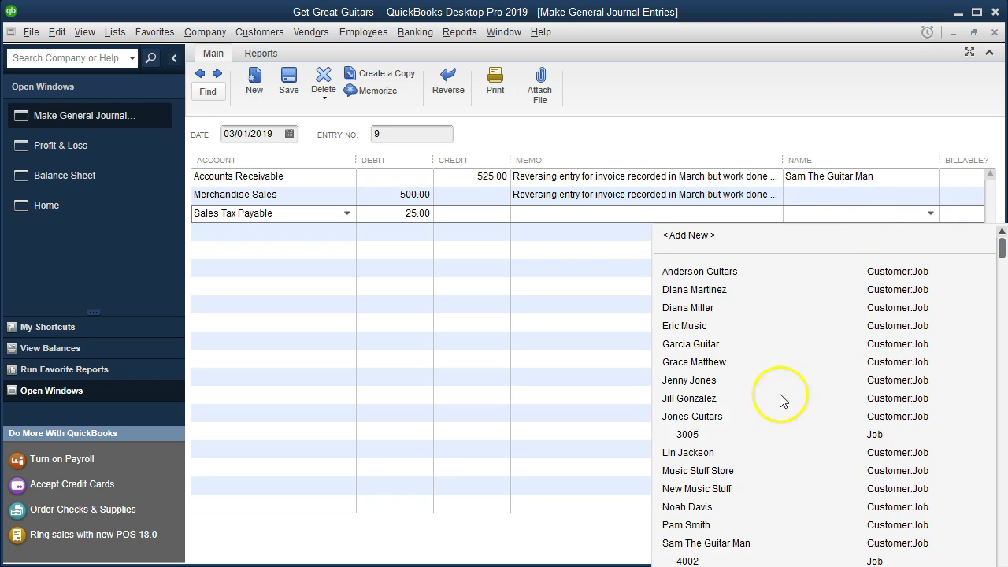
scroll(797, 476, down, 7)
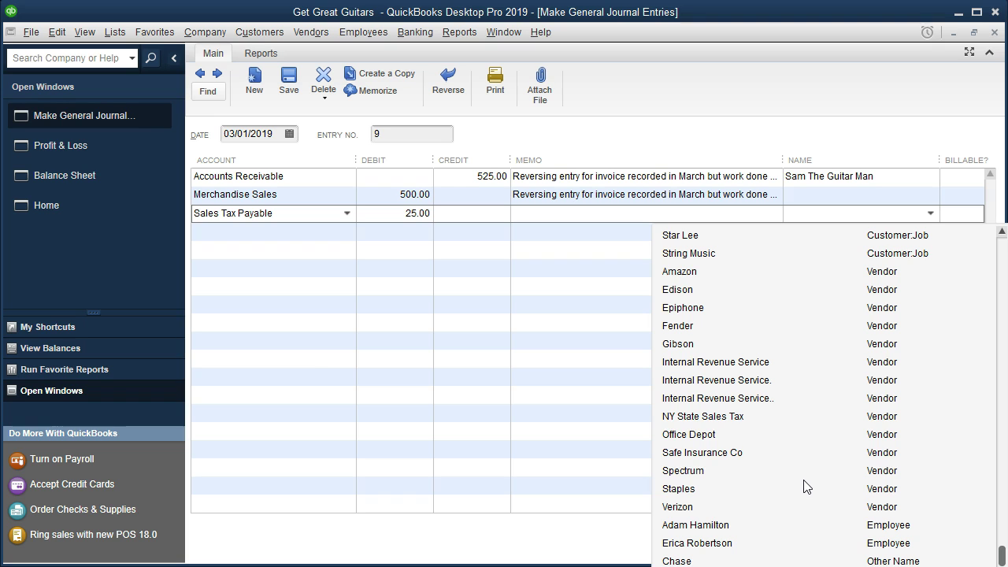
scroll(806, 488, up, 2)
scroll(806, 496, up, 1)
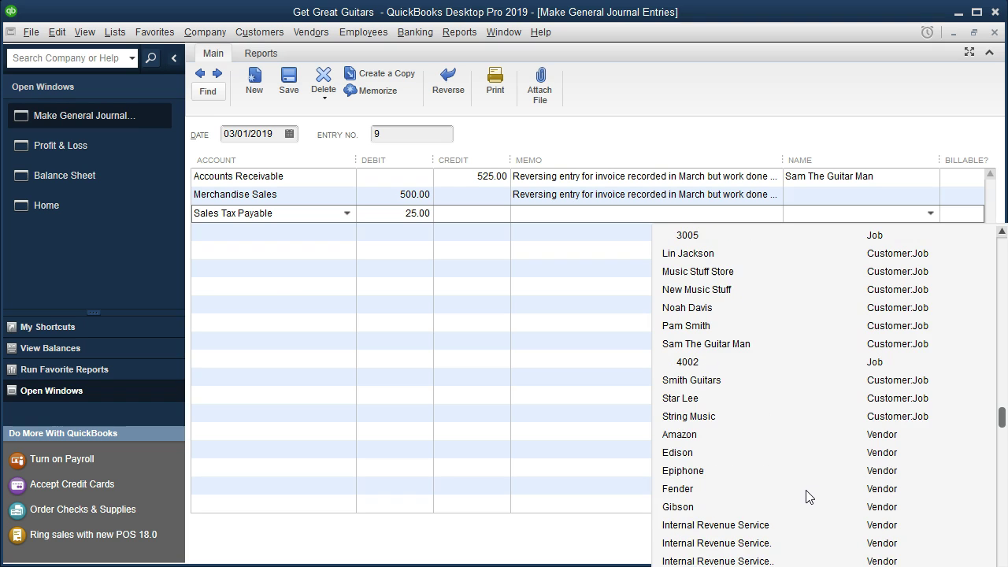
scroll(807, 496, up, 1)
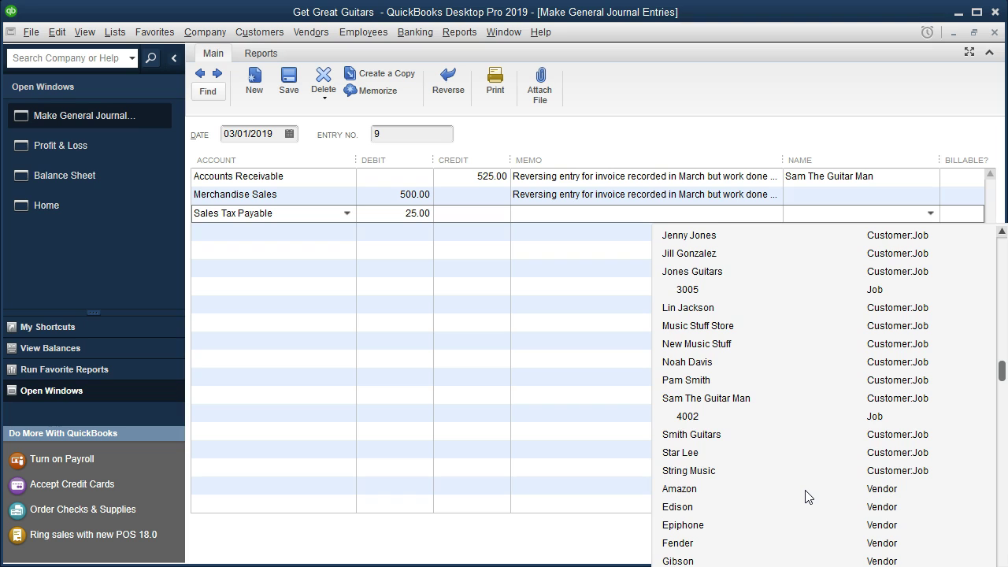
scroll(806, 496, up, 3)
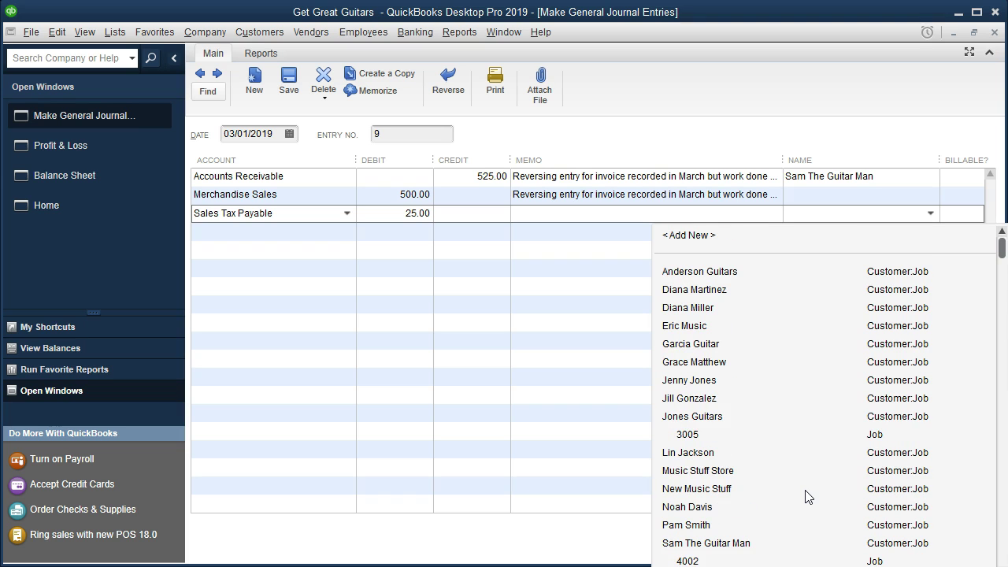
scroll(806, 496, down, 4)
scroll(806, 496, down, 1)
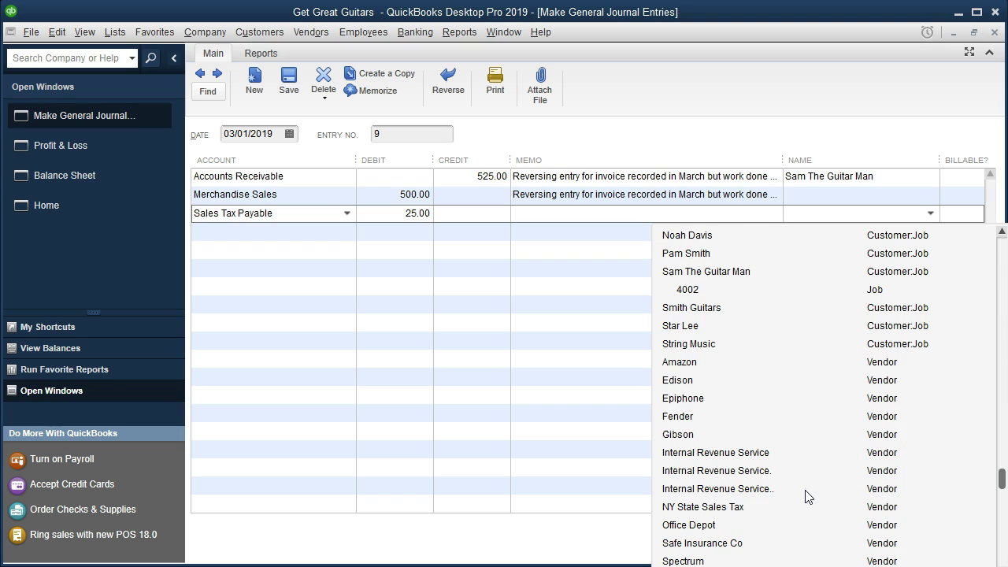
click(716, 506)
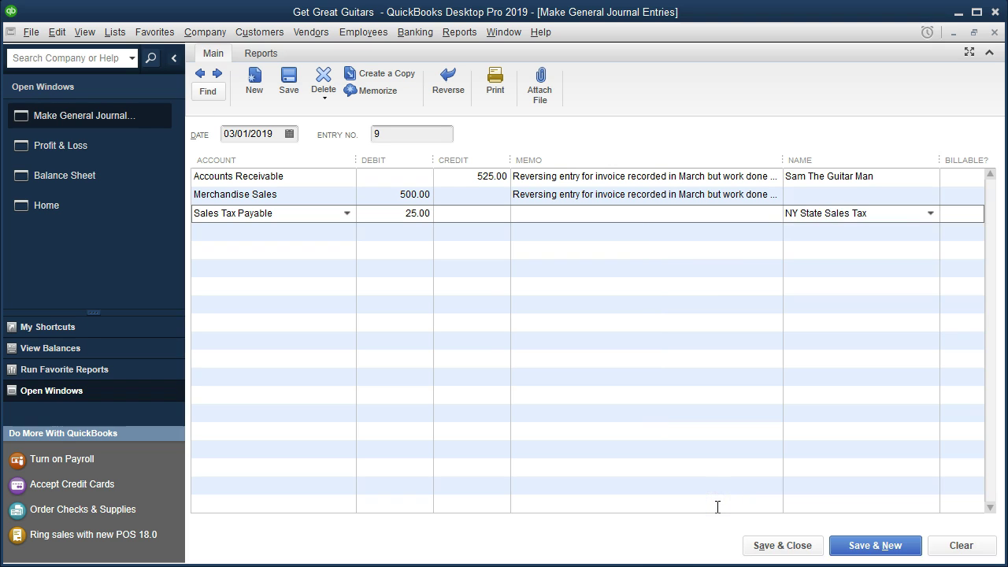
key(Tab)
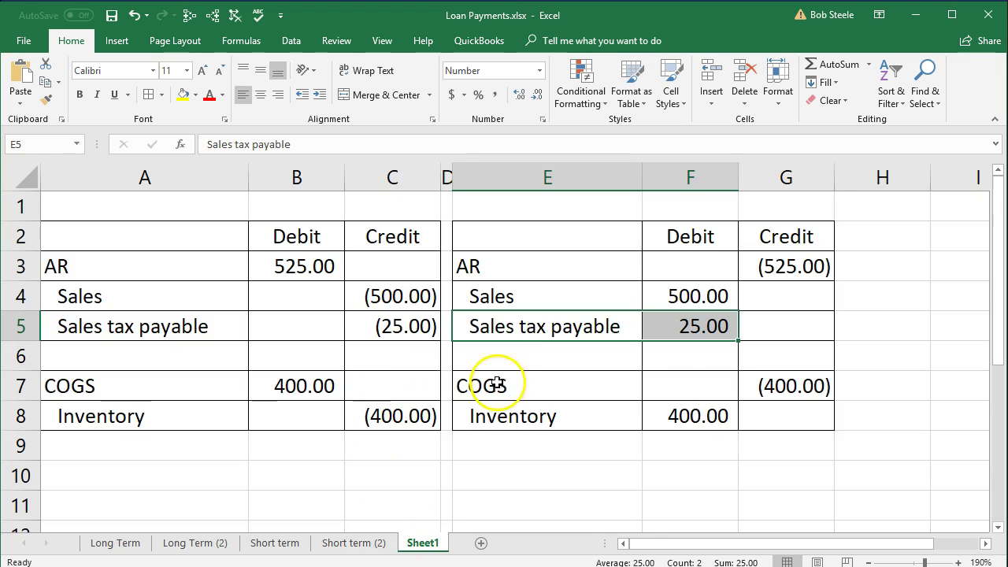
Check the reversing entry's COGS line in Excel, then enter Cost of Goods Sold with a 400 credit on the fourth journal line in QuickBooks
drag(480, 385, 747, 376)
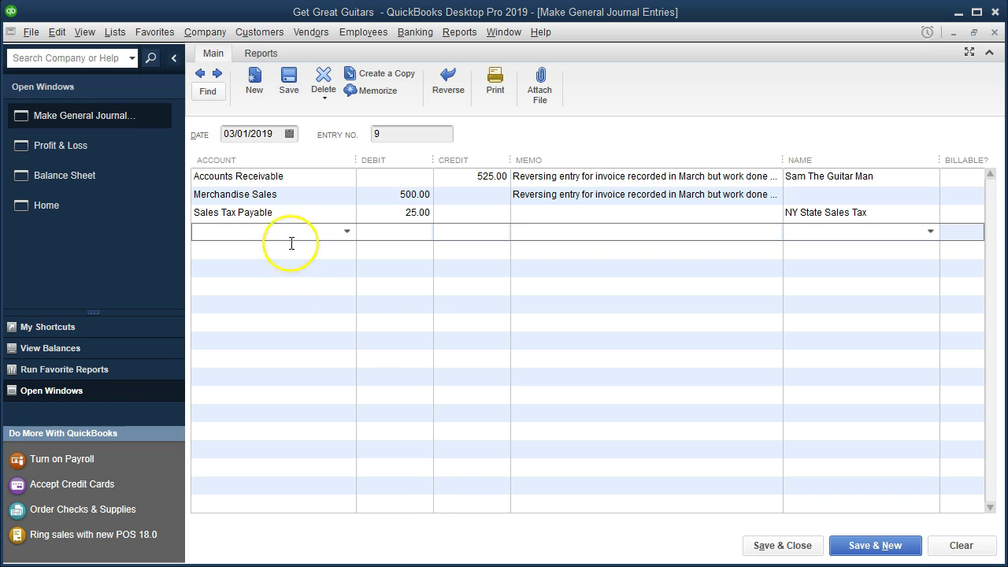
click(347, 231)
scroll(362, 429, down, 1)
scroll(362, 429, down, 5)
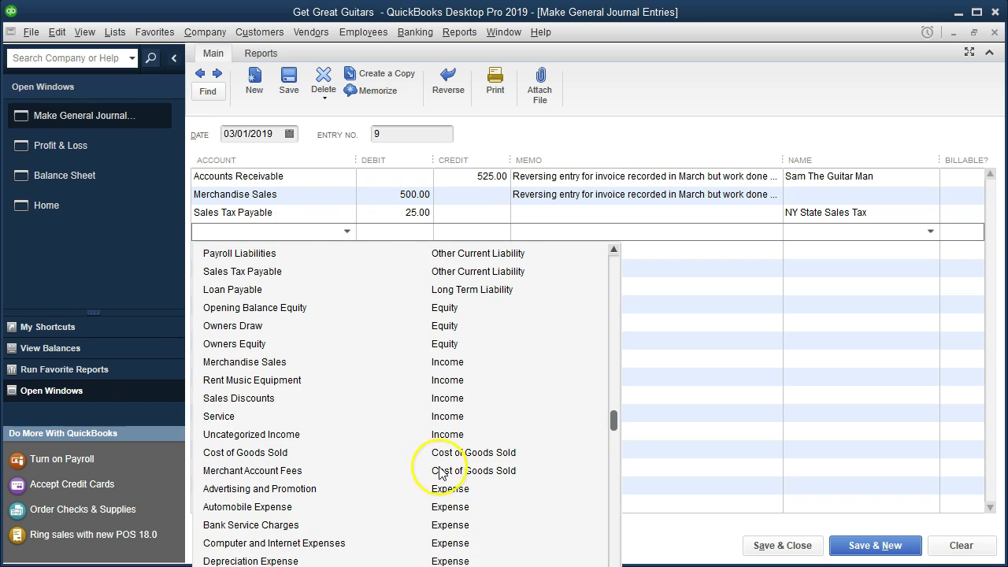
click(251, 451)
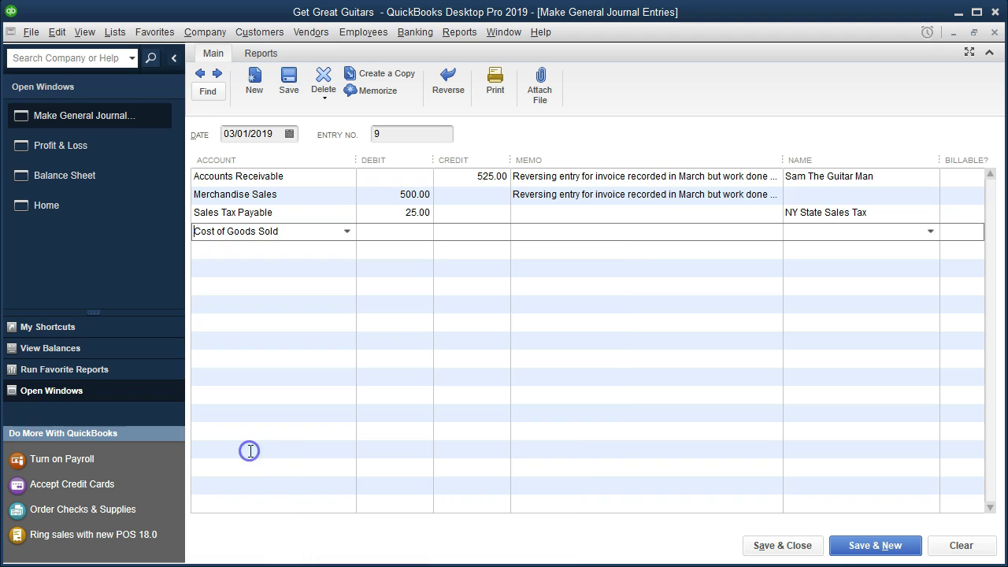
text(400)
key(Tab)
Paste the copied reversing-entry memo into the Sales Tax Payable and Cost of Goods Sold lines
click(537, 212)
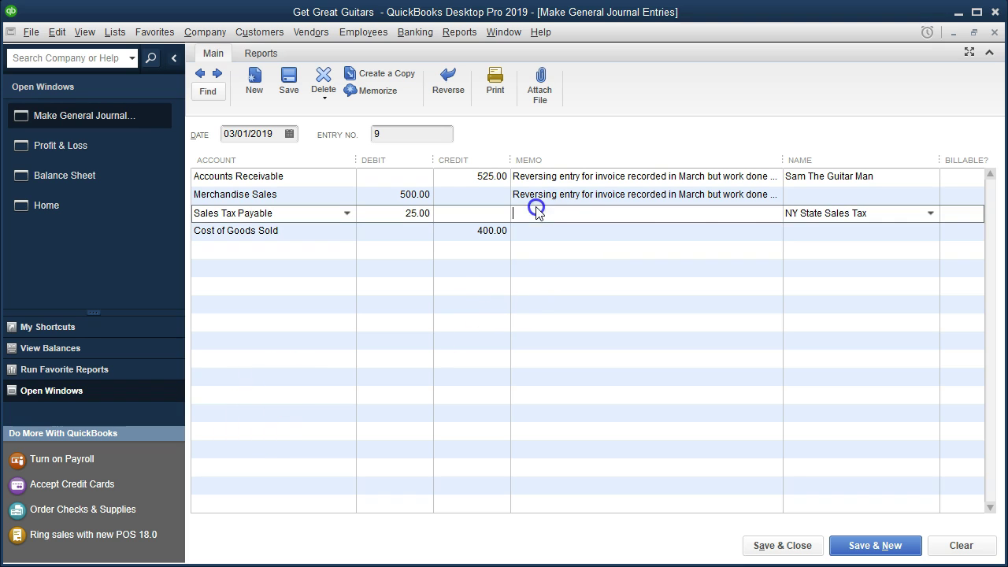
click(531, 230)
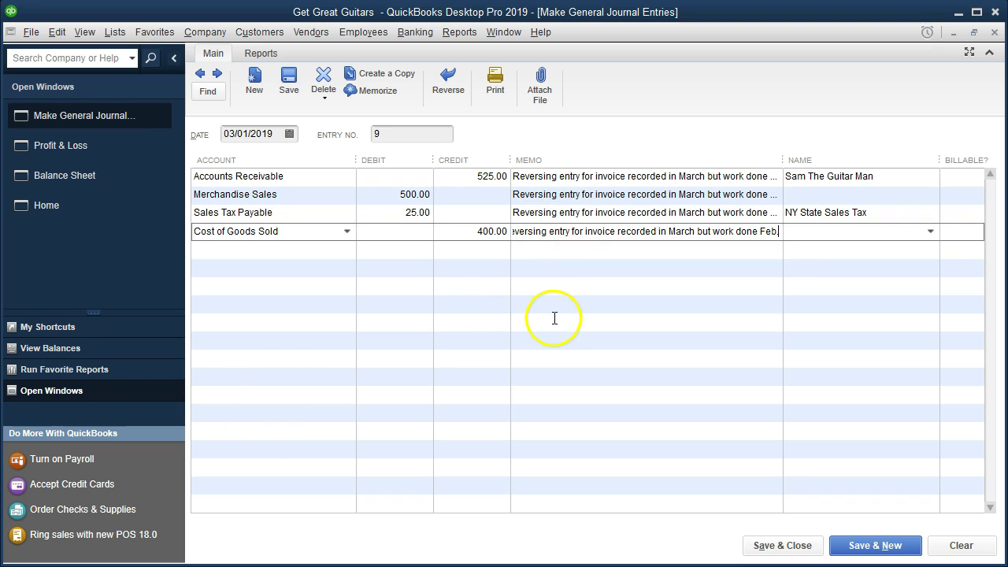
key(Tab)
key(Tab)
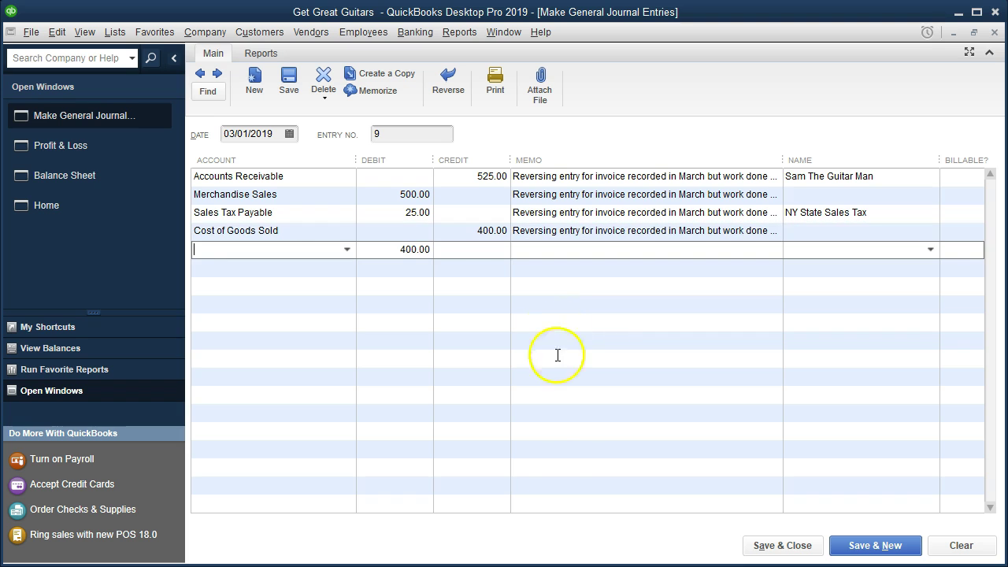
Check the reversing entry's Inventory line in Excel, then enter Inventory Asset with a 400 debit on the fifth journal line in QuickBooks
key(alt+Tab)
drag(573, 416, 656, 417)
key(alt+Tab)
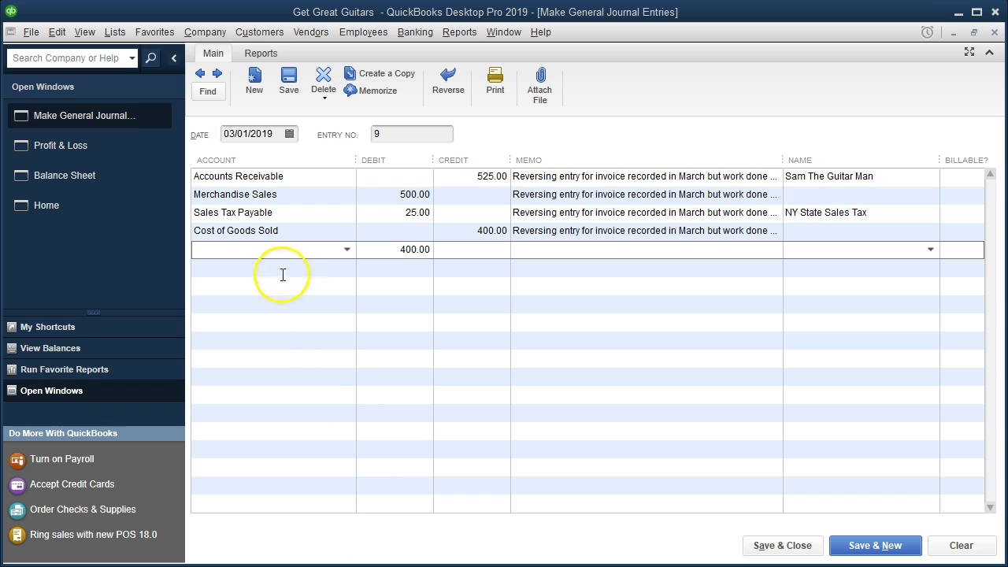
text(Inventory Asset)
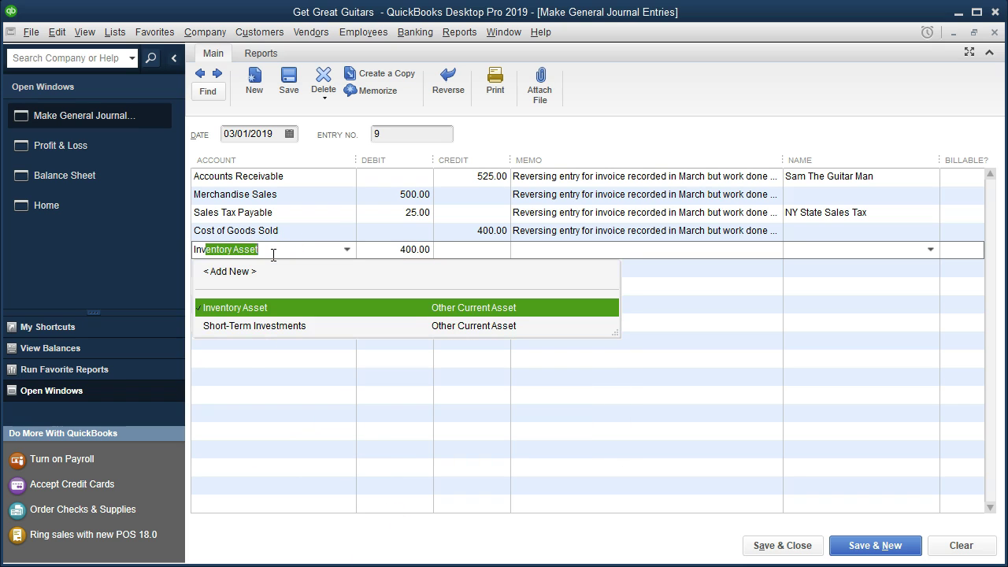
key(Tab)
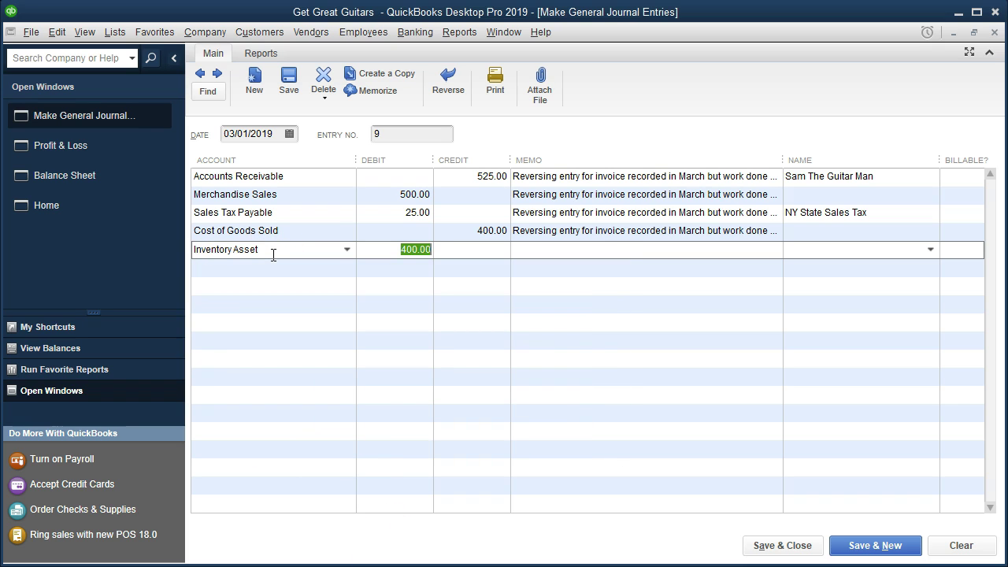
key(Tab)
Paste the copied reversing-entry memo into the Inventory Asset line
key(ctrl+v)
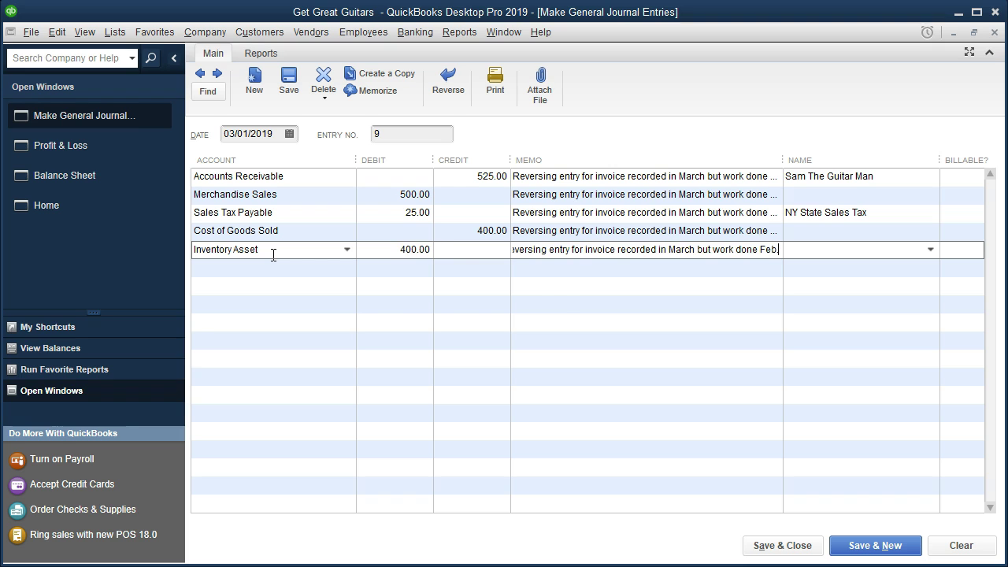
click(560, 294)
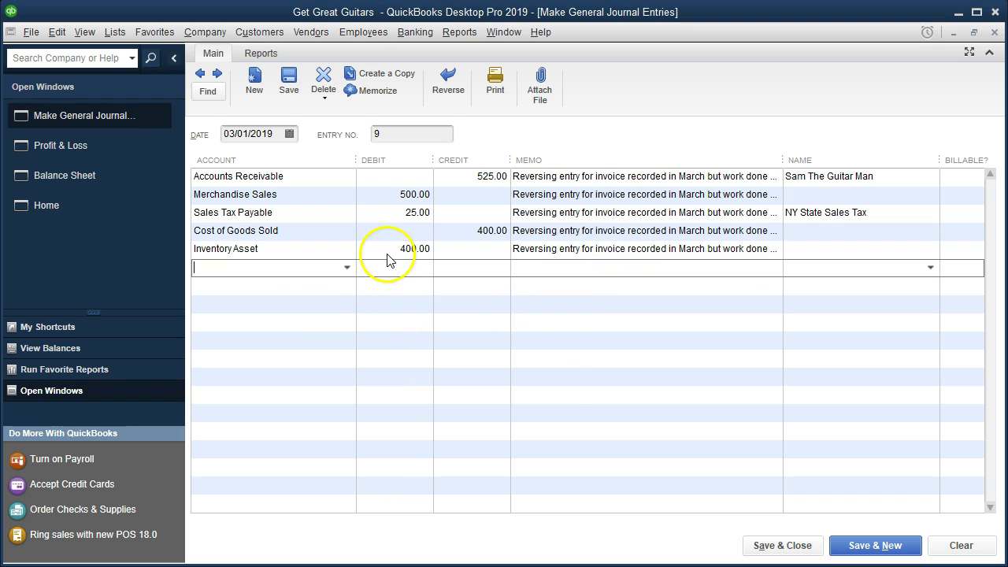
click(352, 191)
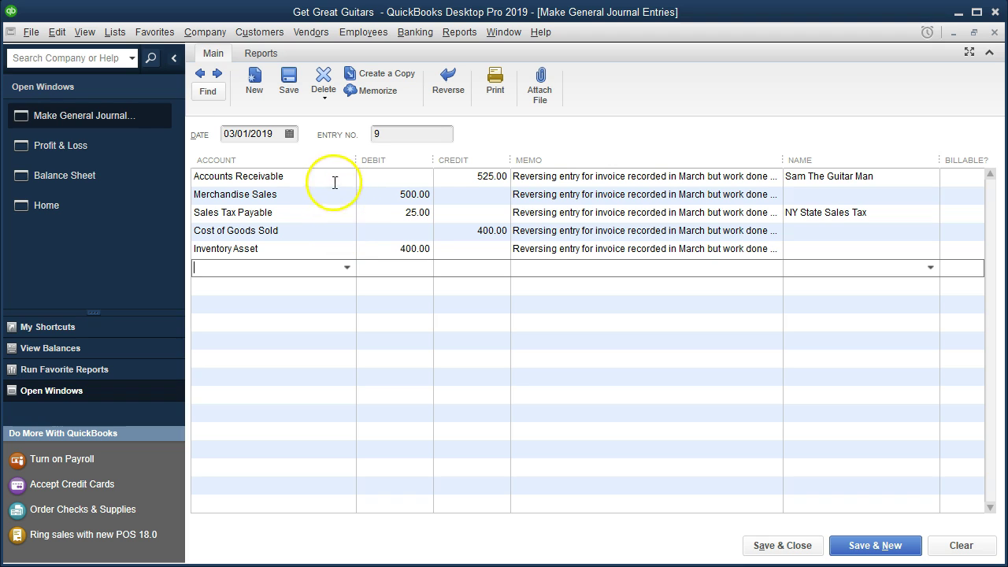
Review the accounts and names on all five reversing-entry lines, then save and close the journal entry
click(334, 179)
click(325, 194)
click(309, 234)
click(304, 249)
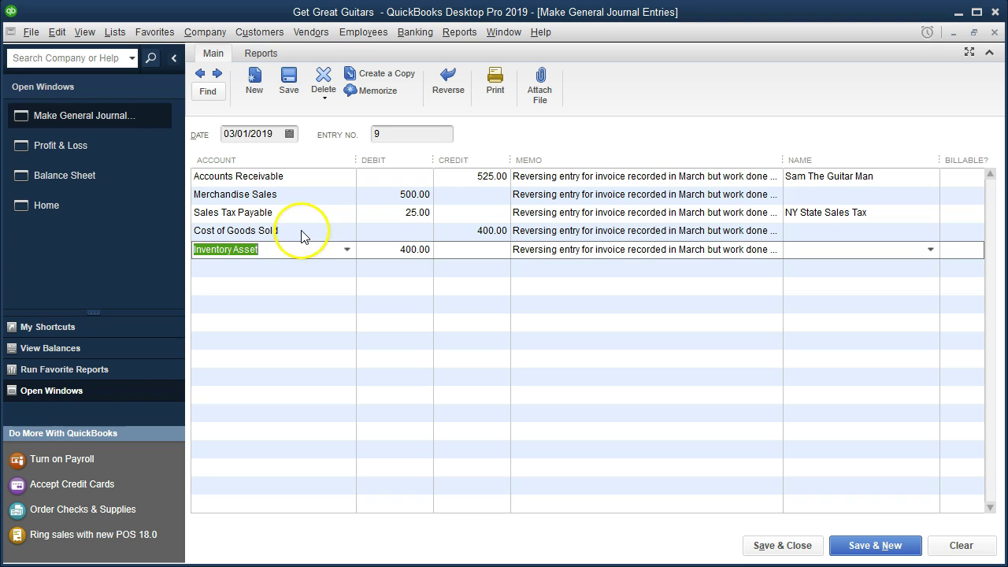
click(302, 231)
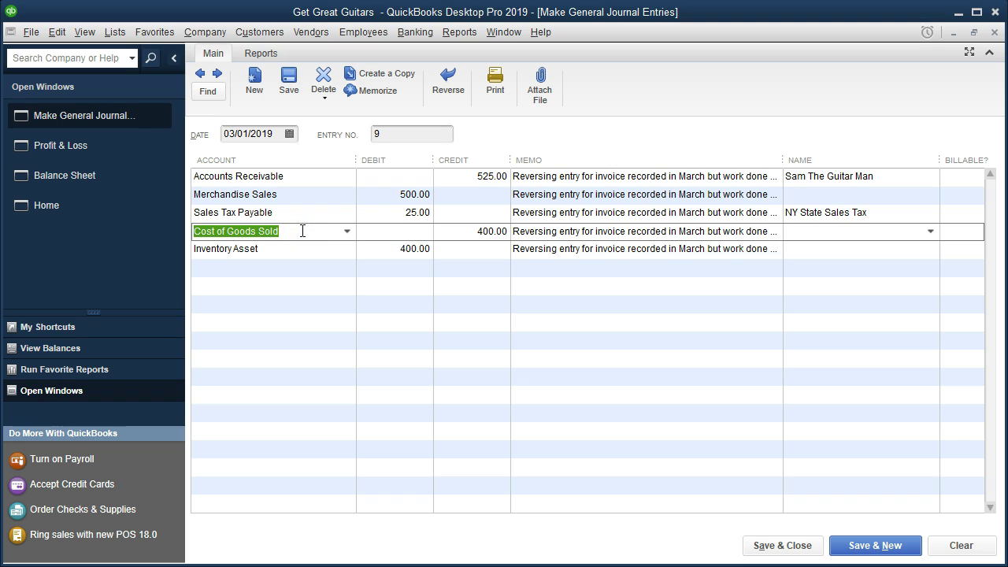
click(316, 194)
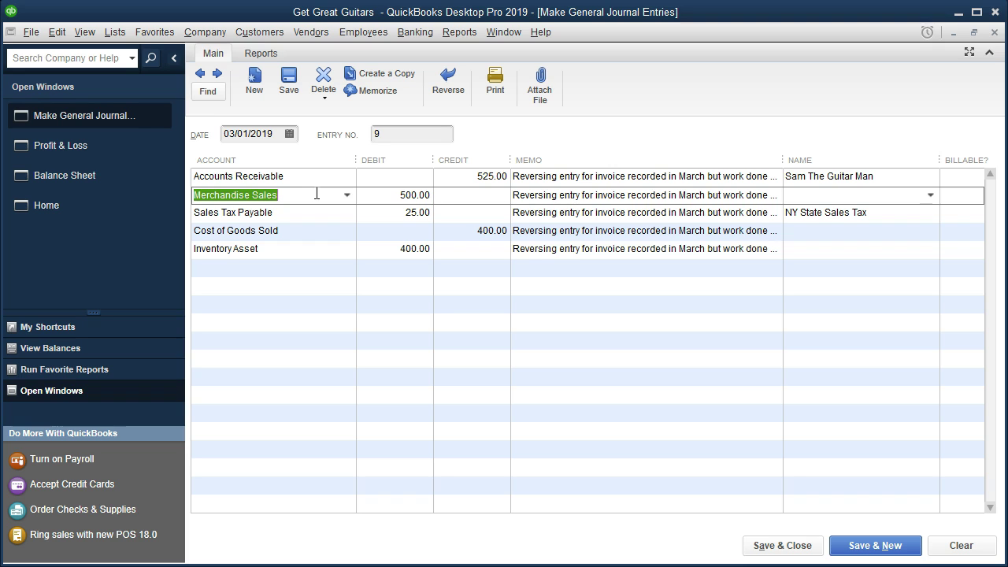
click(303, 233)
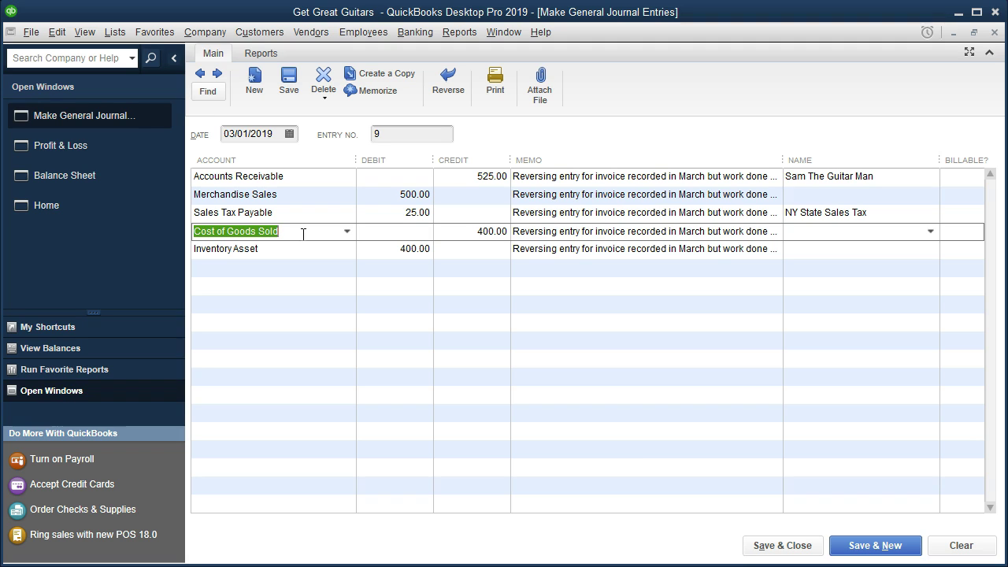
click(304, 270)
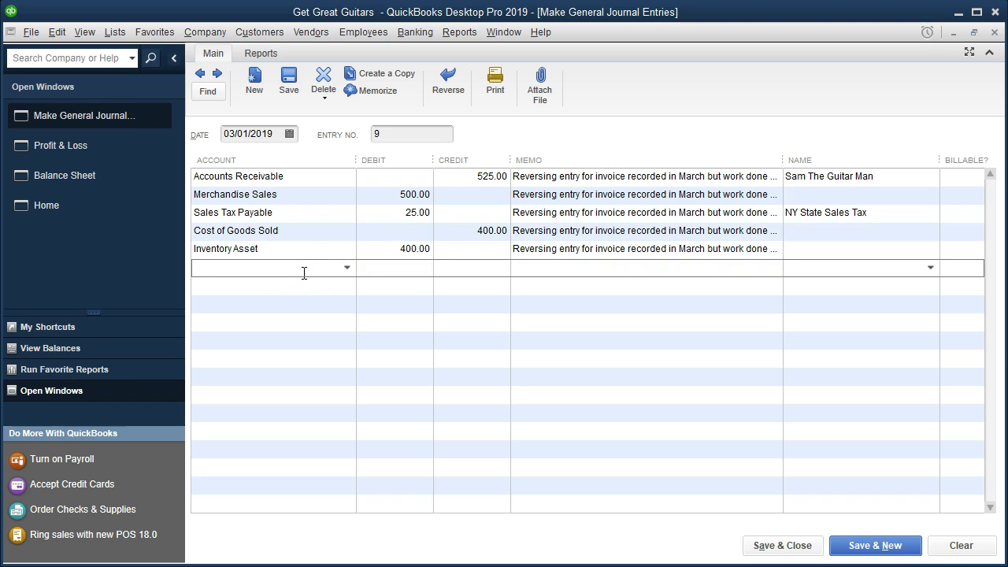
click(289, 248)
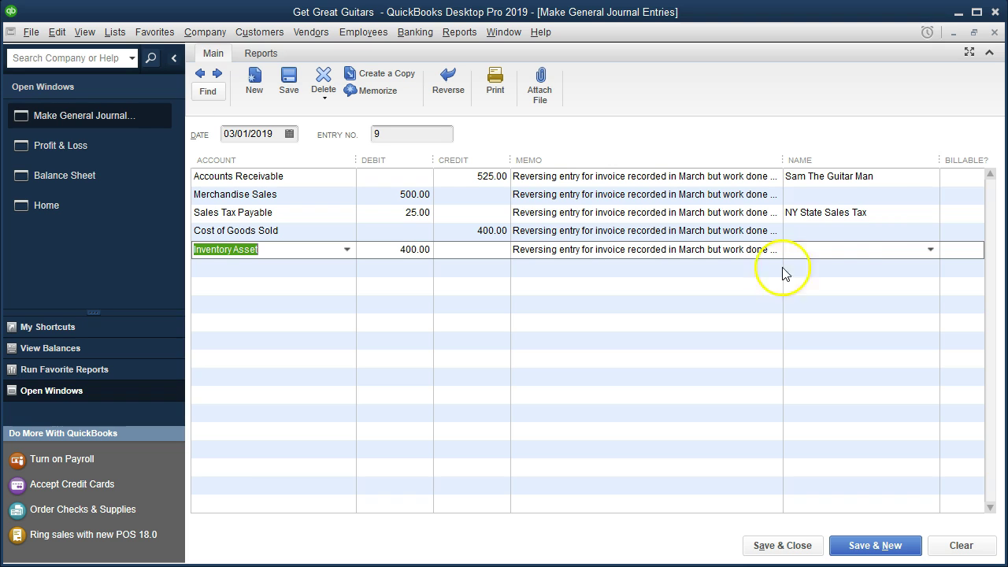
click(898, 176)
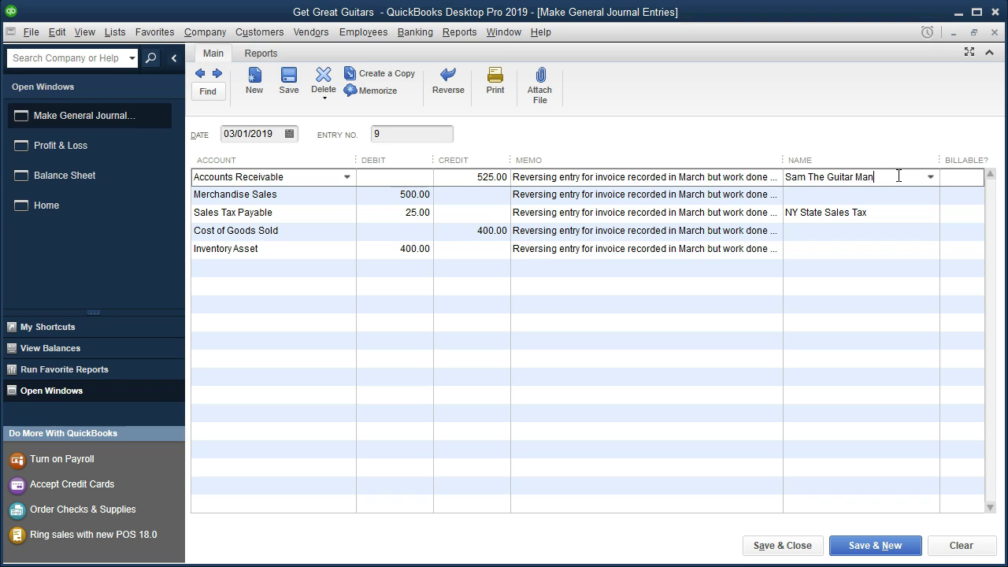
click(894, 214)
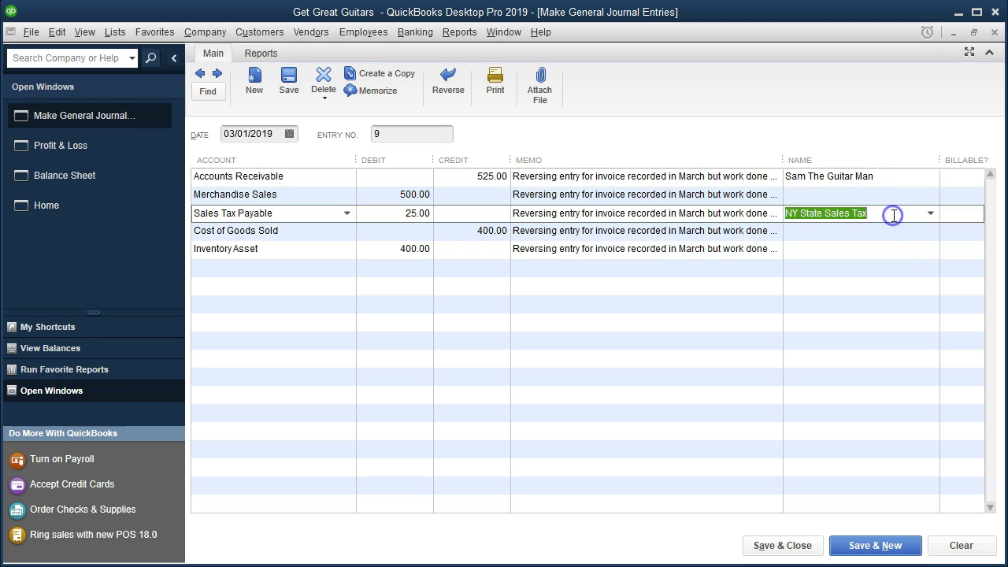
click(855, 249)
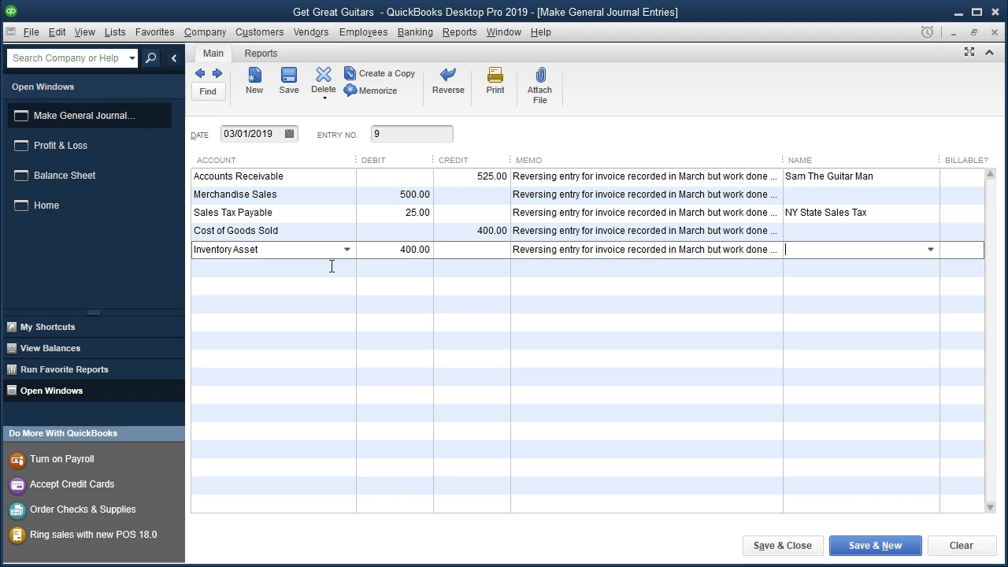
click(756, 546)
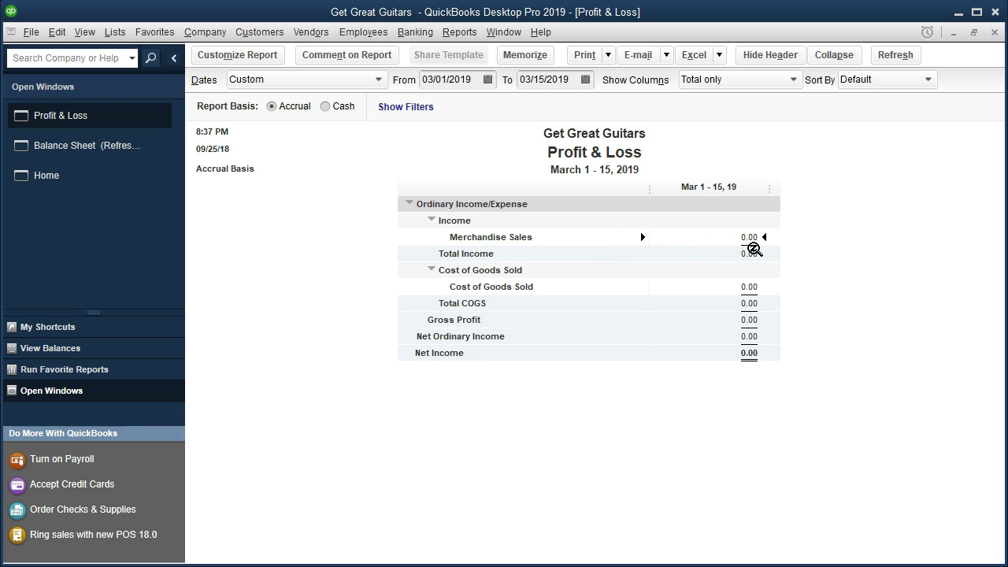
Set the Profit & Loss report's end date to 03/01/2019 and refresh the report for that single day
click(536, 74)
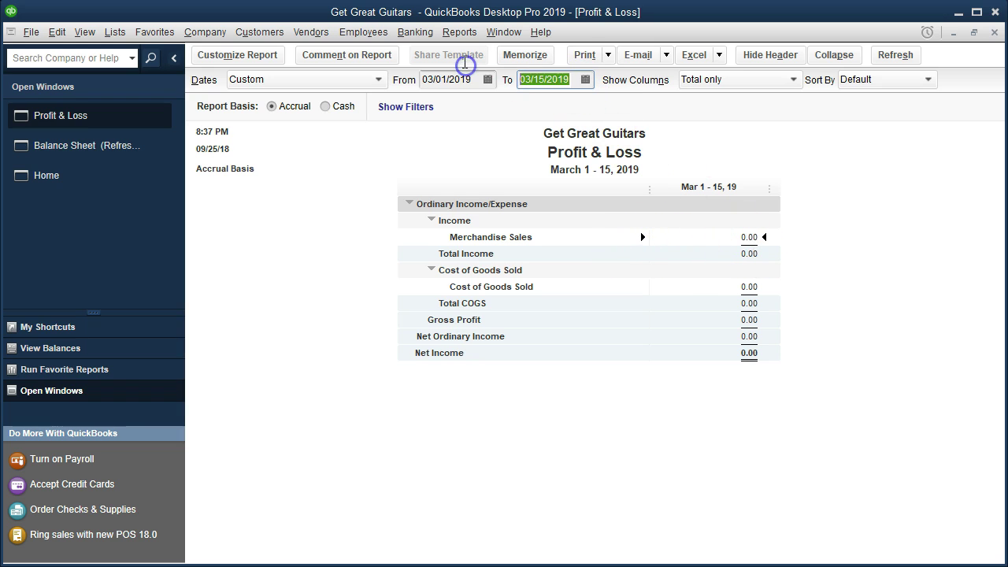
key(minus)
key(minus)
key(minus)
key(minus)
key(minus)
key(minus)
key(minus)
key(minus)
key(minus)
key(minus)
key(minus)
key(minus)
key(minus)
key(minus)
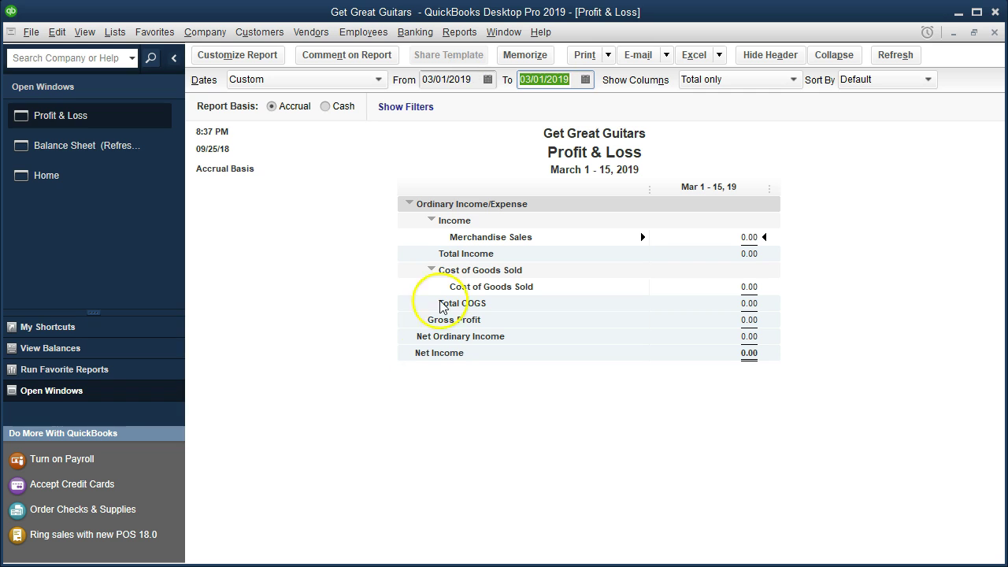
click(353, 401)
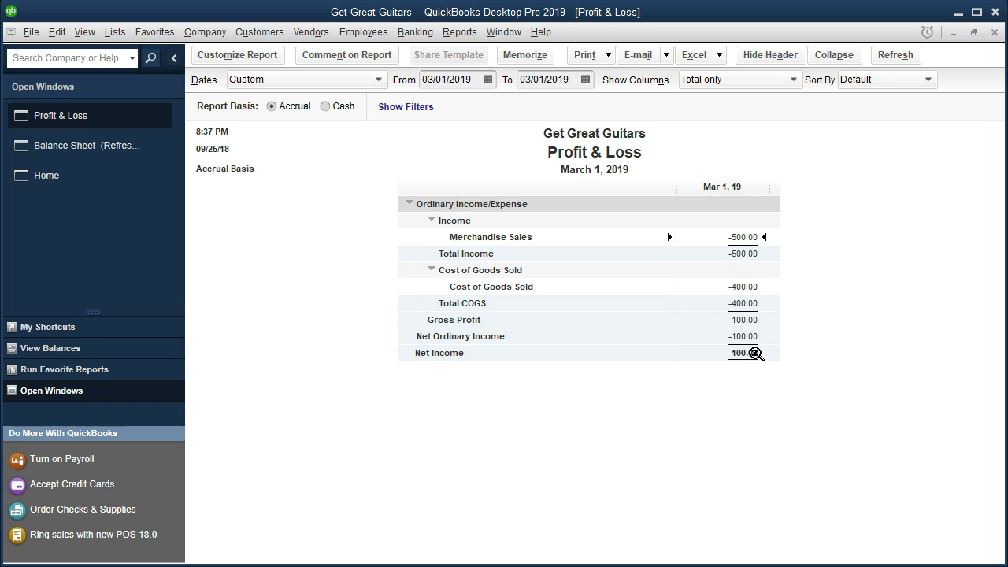
Examine the Profit & Loss income and cost of goods sold through 03/02/2019, then return the end date to 03/01/2019
click(551, 80)
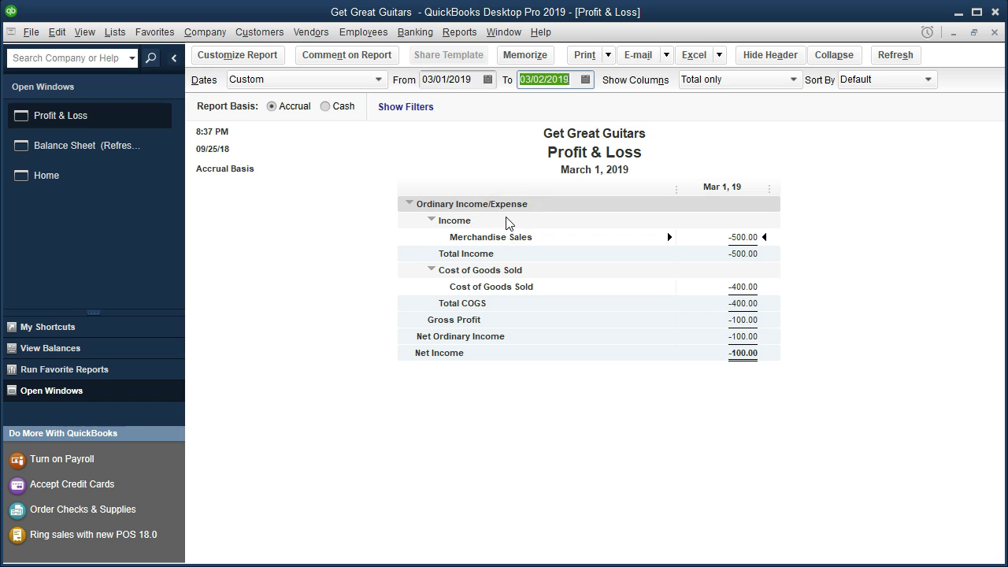
click(605, 379)
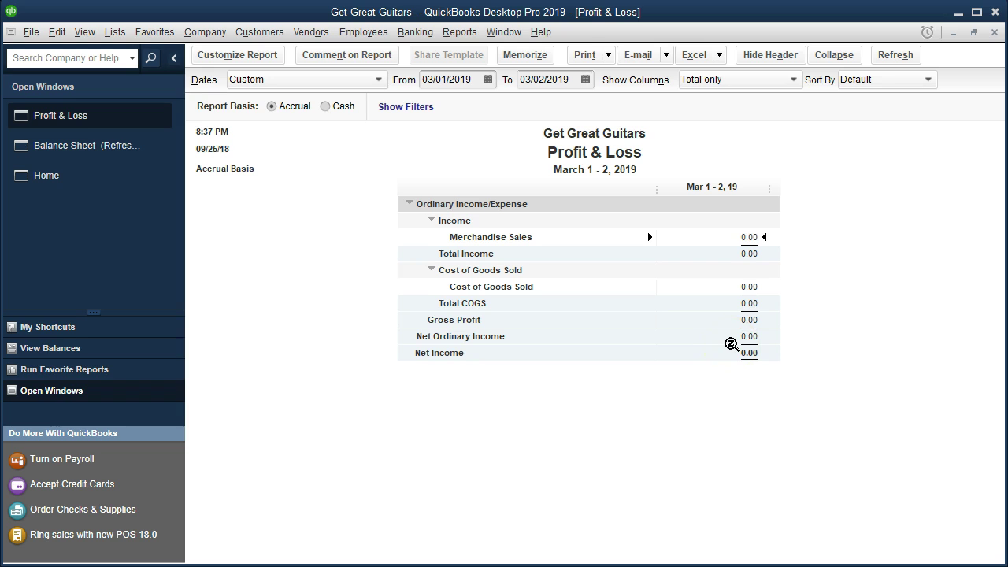
click(706, 280)
click(736, 255)
click(733, 281)
click(519, 79)
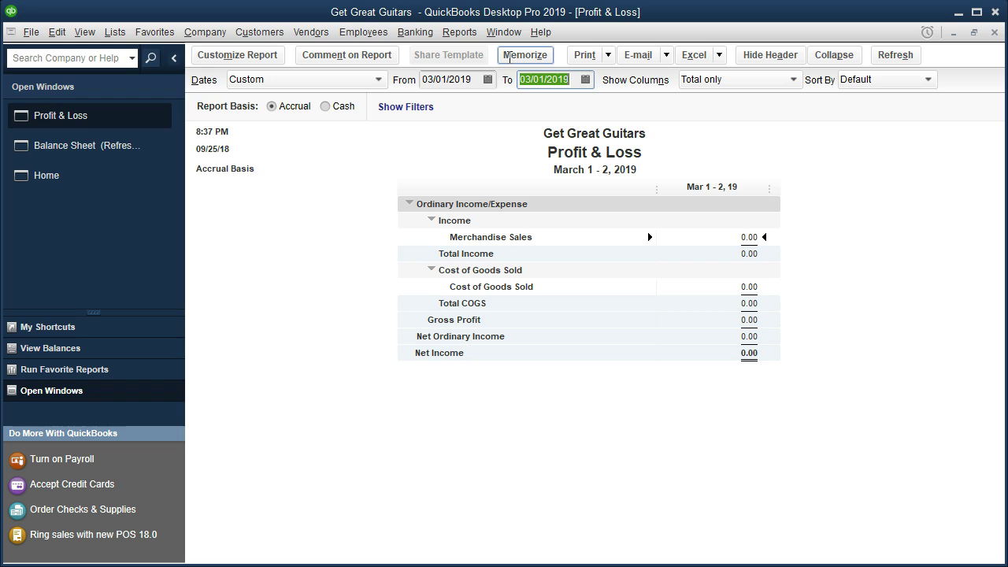
click(566, 398)
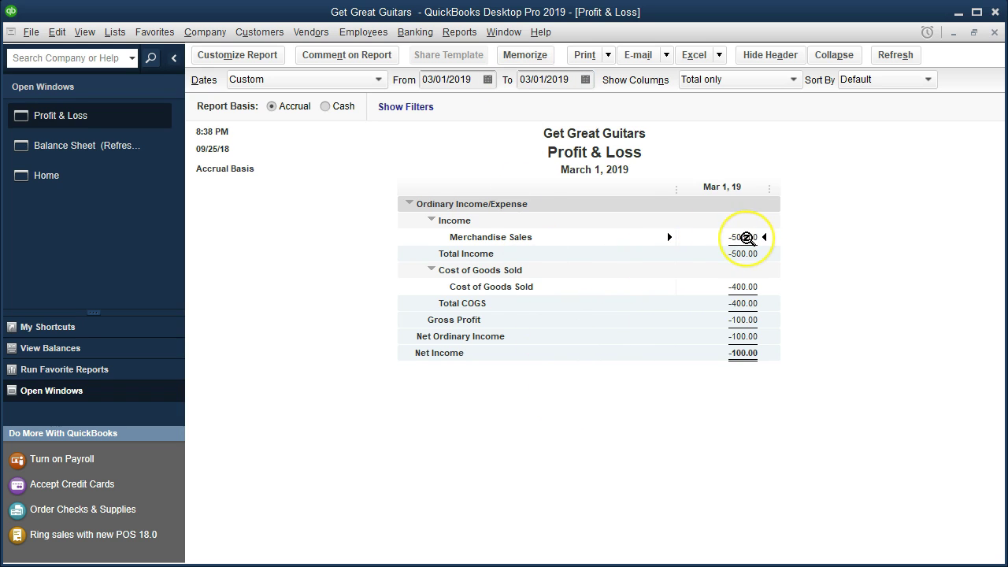
Inspect the transaction detail behind Merchandise Sales, widening its Memo column slightly, and the detail behind Cost of Goods Sold, closing each report
double_click(747, 237)
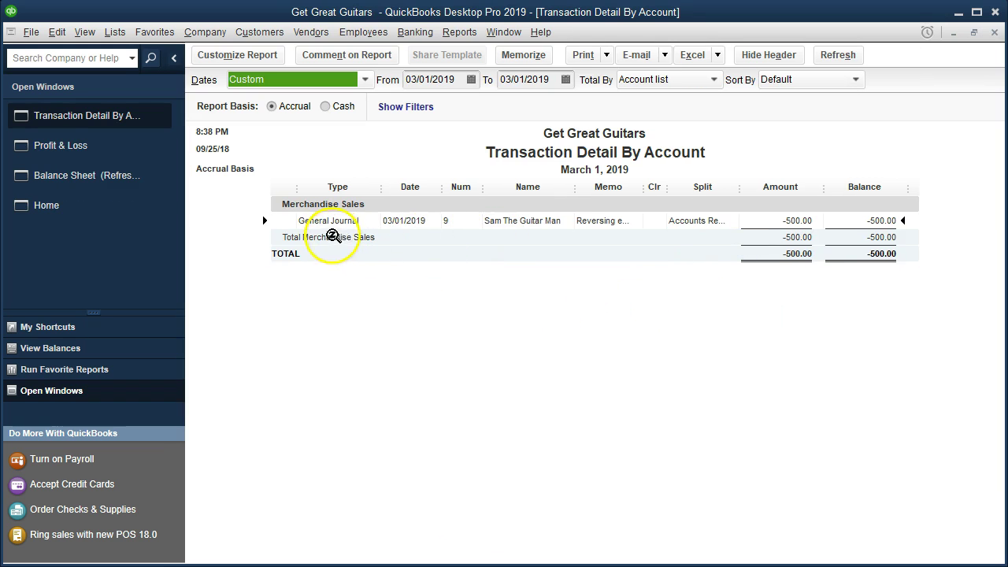
drag(647, 187, 659, 189)
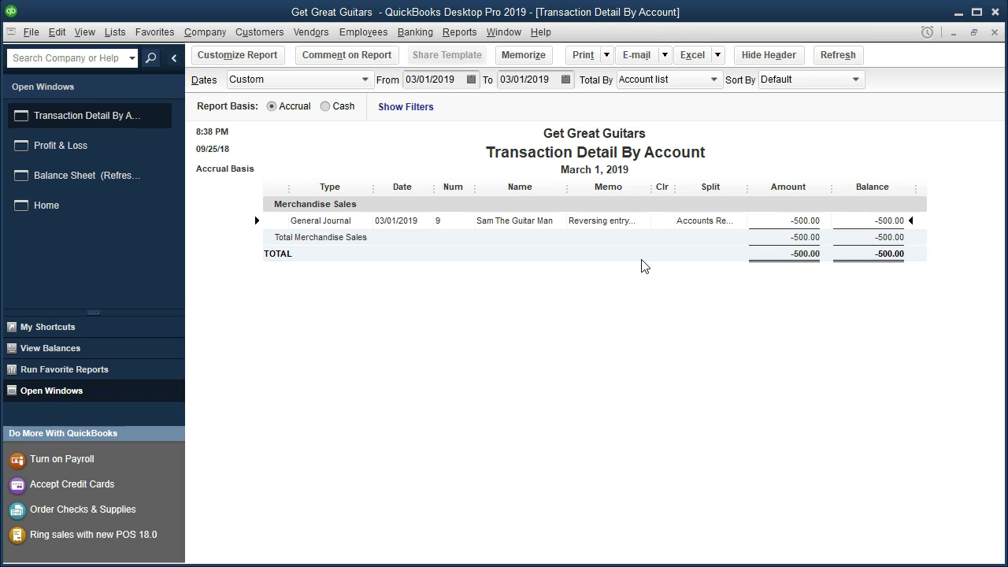
click(616, 254)
click(752, 192)
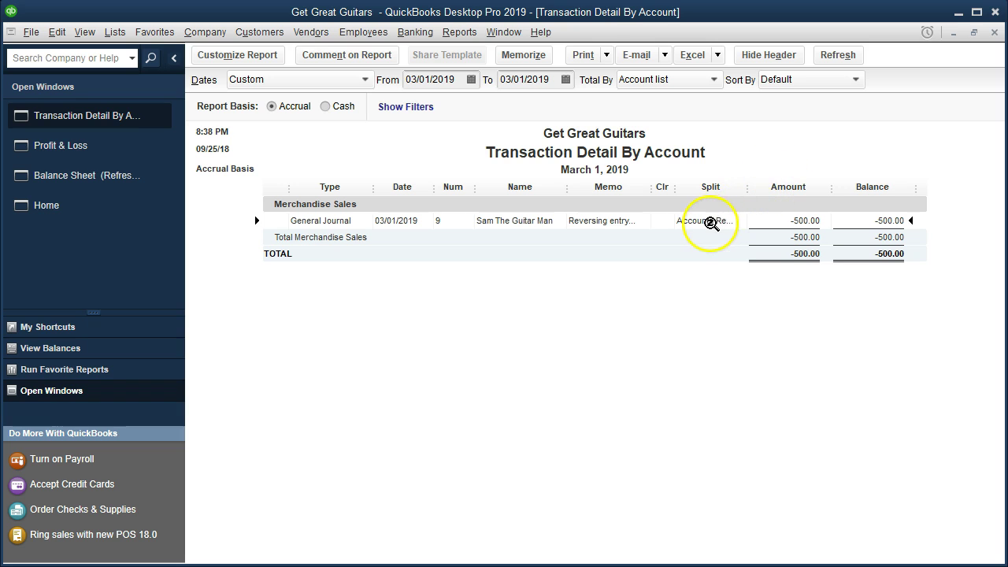
click(995, 32)
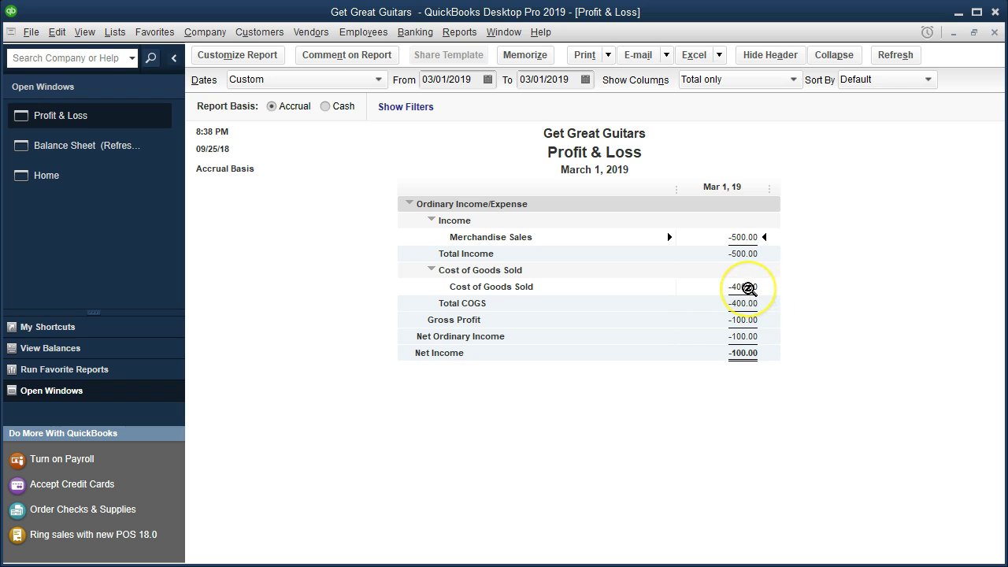
double_click(746, 288)
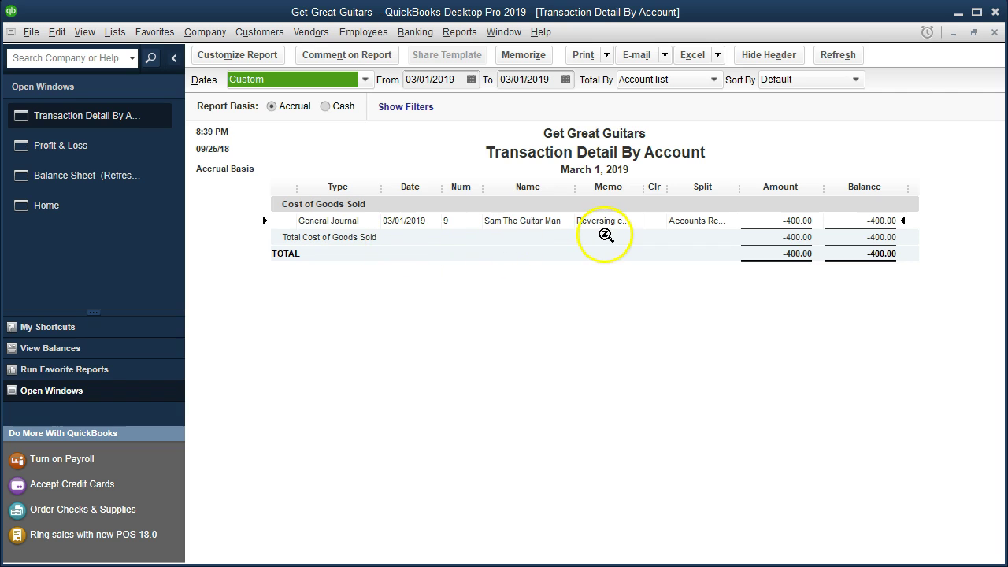
click(993, 34)
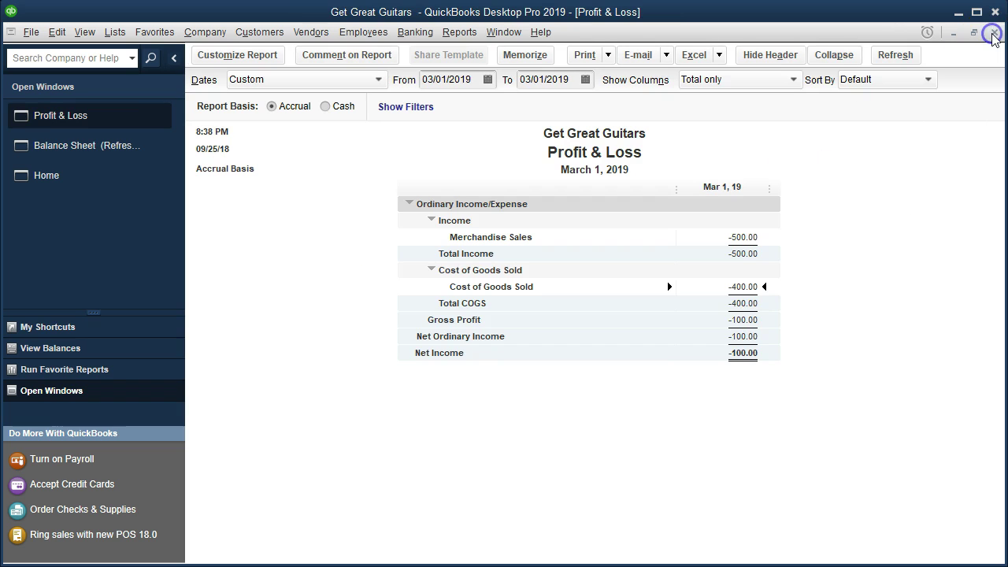
Switch to the Balance Sheet and set its as-of date to 03/01/2019
click(97, 150)
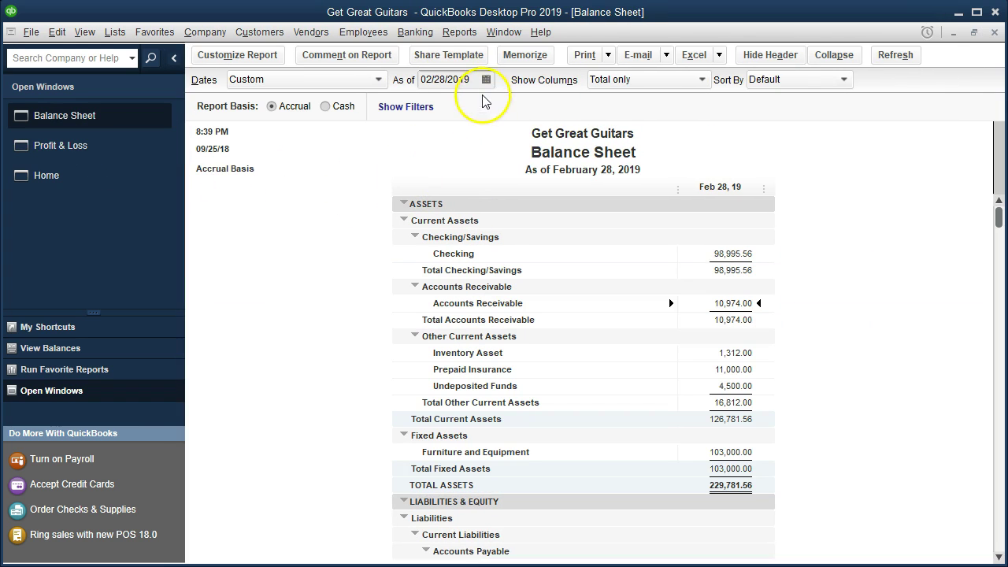
drag(471, 82, 349, 83)
text(03)
key(Tab)
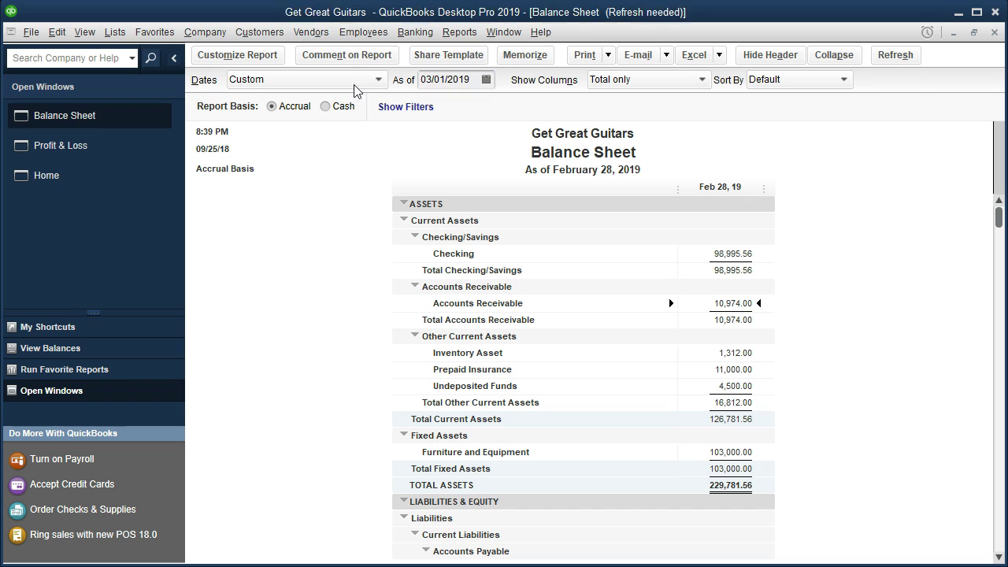
Trace the Balance Sheet's Accounts Receivable amount through the customer's register to the reversing journal entry, then return to the Balance Sheet
double_click(714, 303)
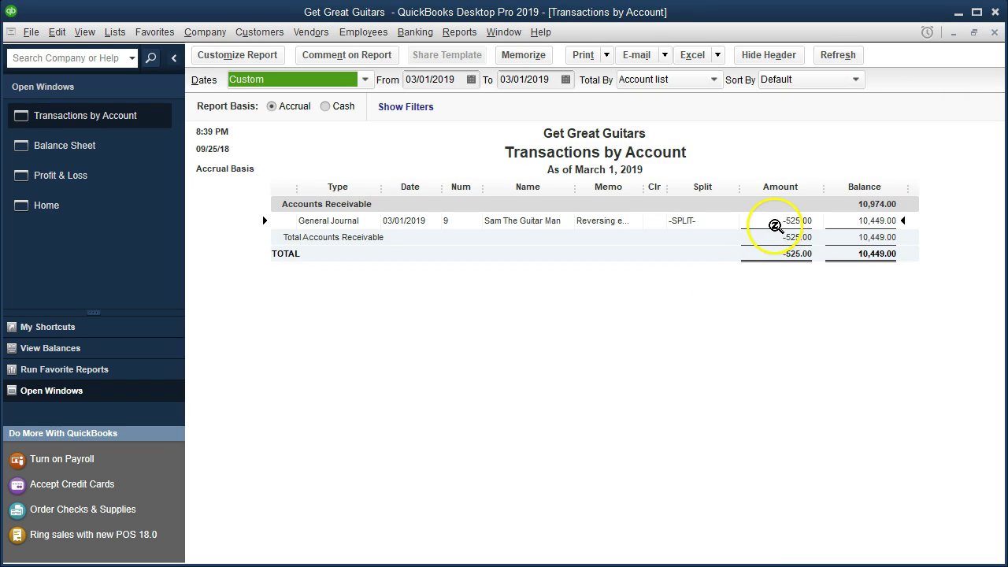
double_click(773, 225)
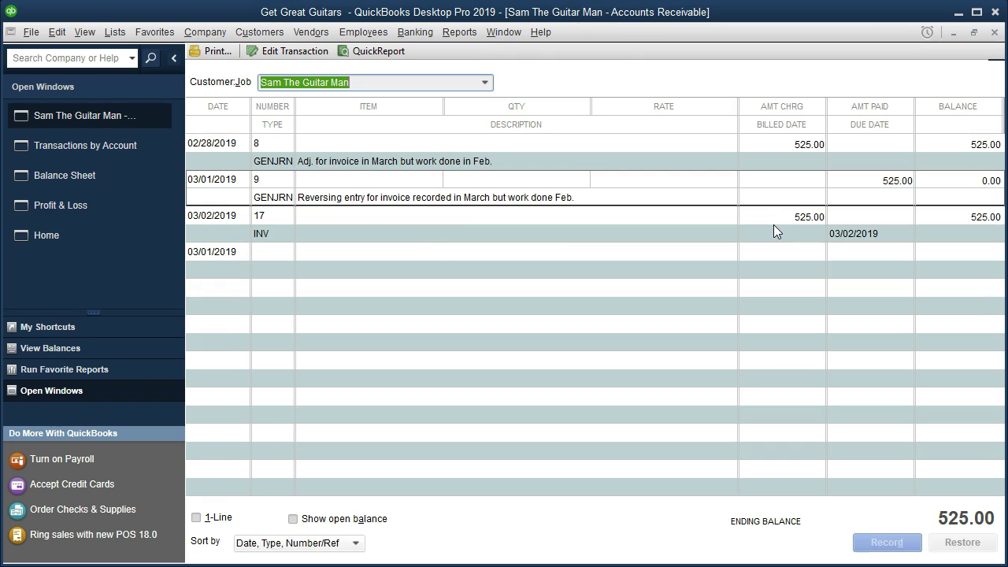
double_click(268, 194)
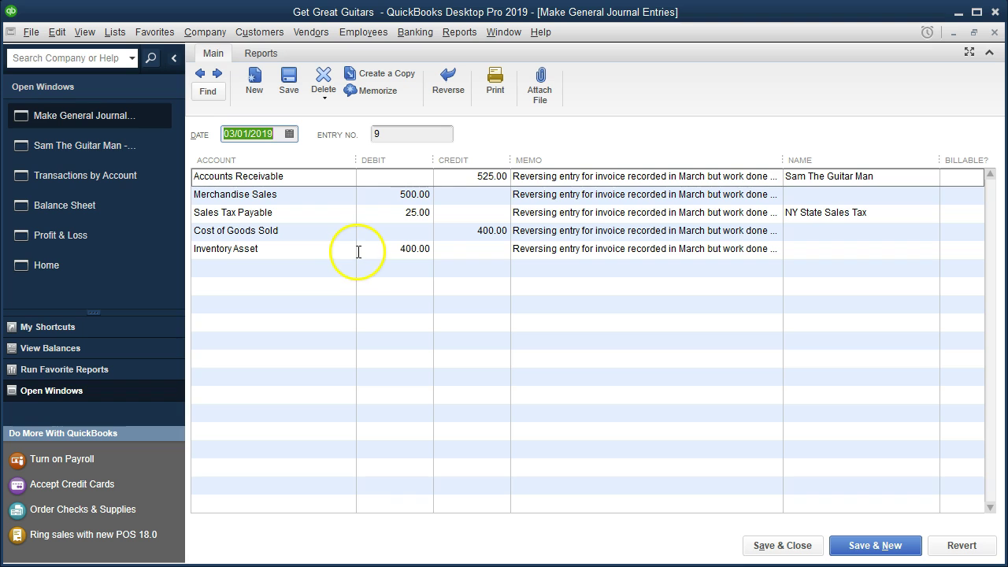
click(993, 32)
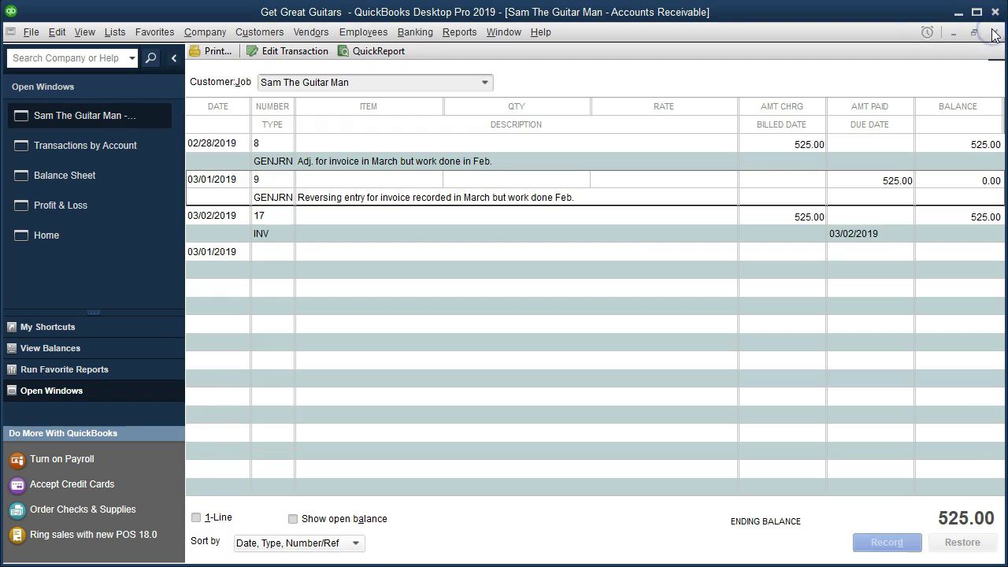
click(993, 32)
click(993, 33)
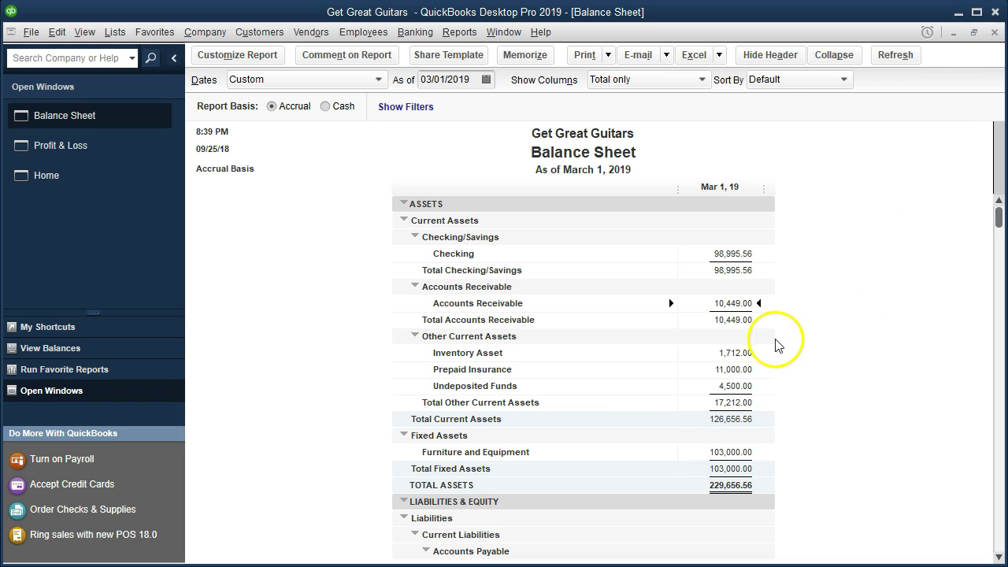
Trace the Balance Sheet's Inventory Asset amount through its transactions to the reversing journal entry, then return to the Balance Sheet
double_click(737, 353)
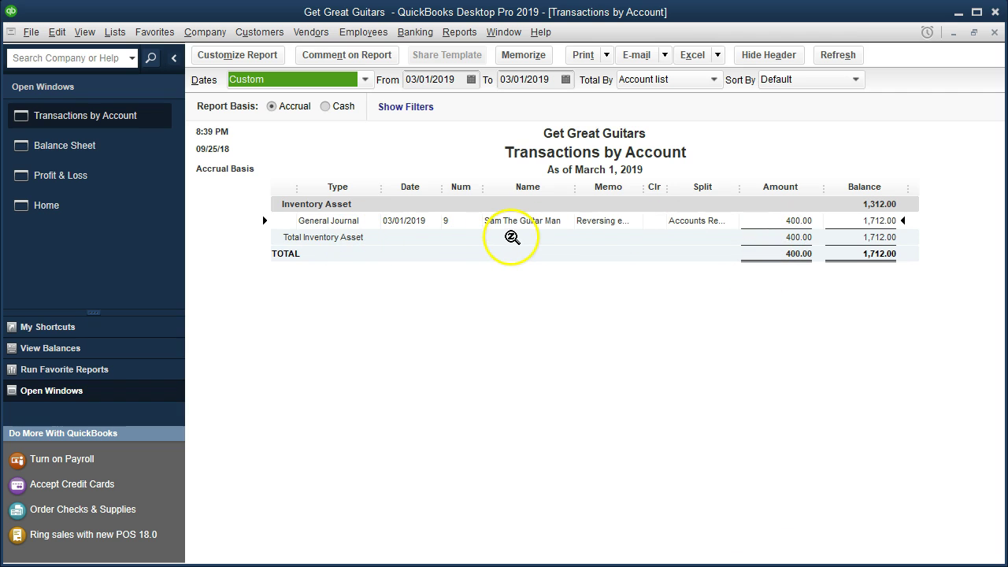
double_click(784, 221)
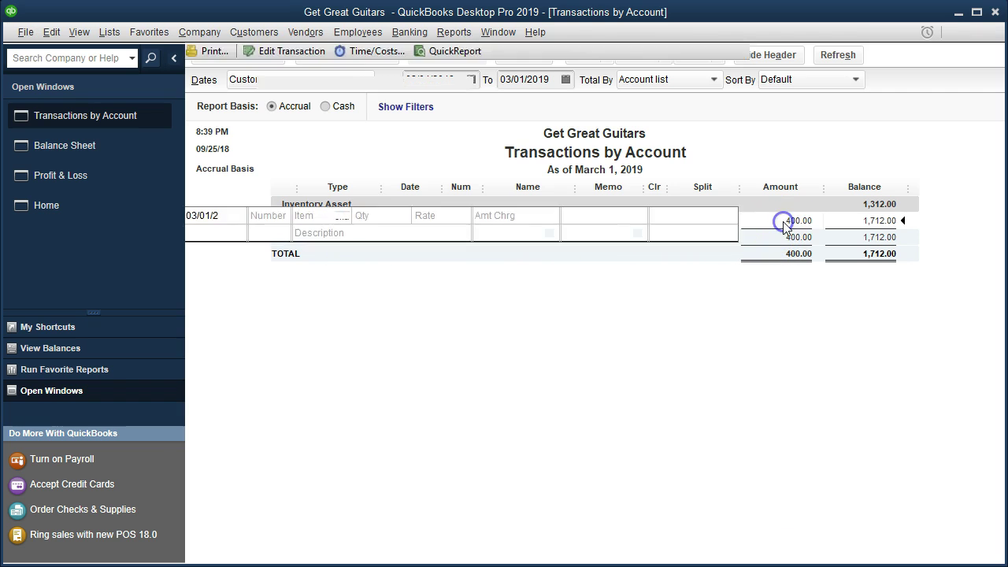
click(276, 197)
double_click(276, 196)
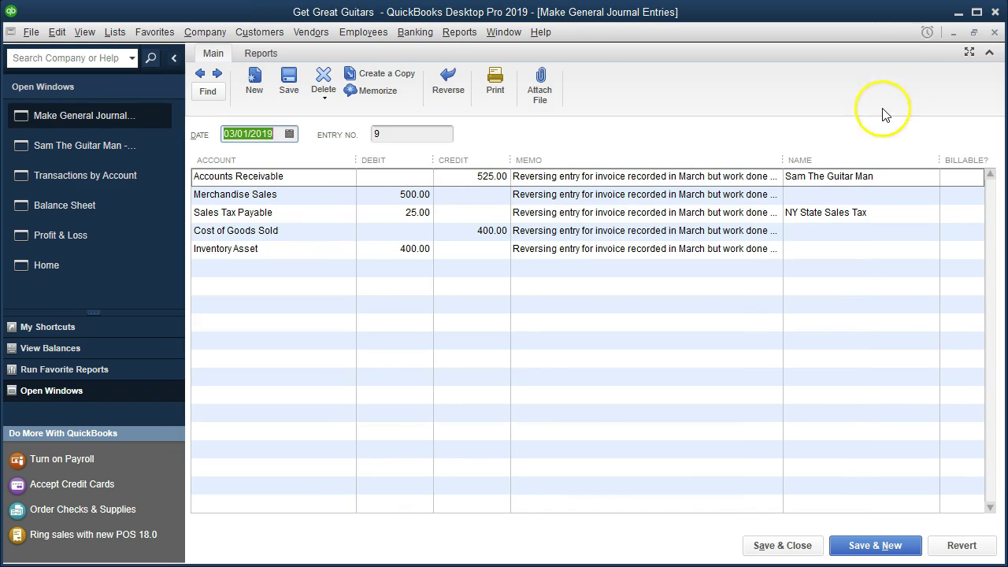
click(994, 32)
click(993, 32)
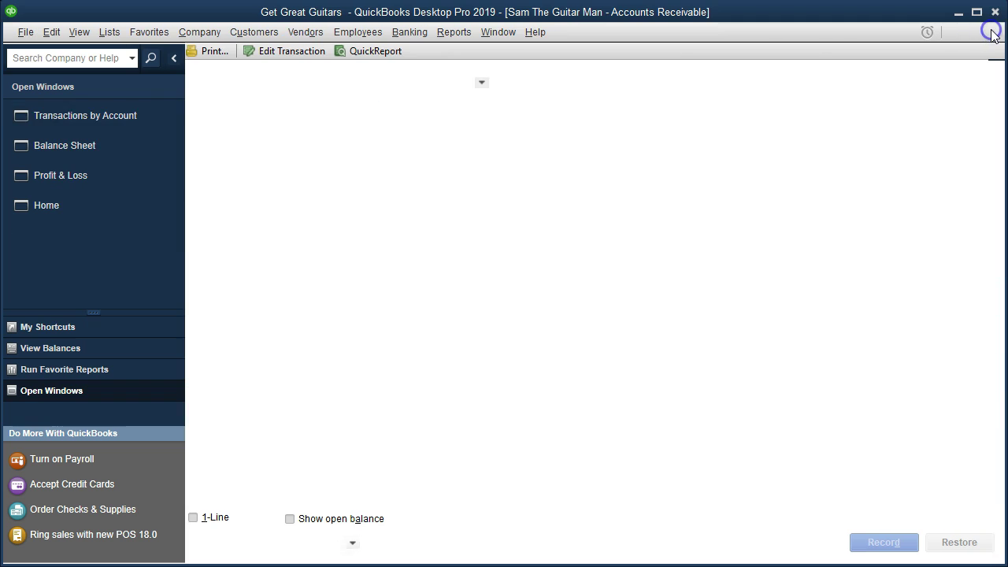
click(994, 32)
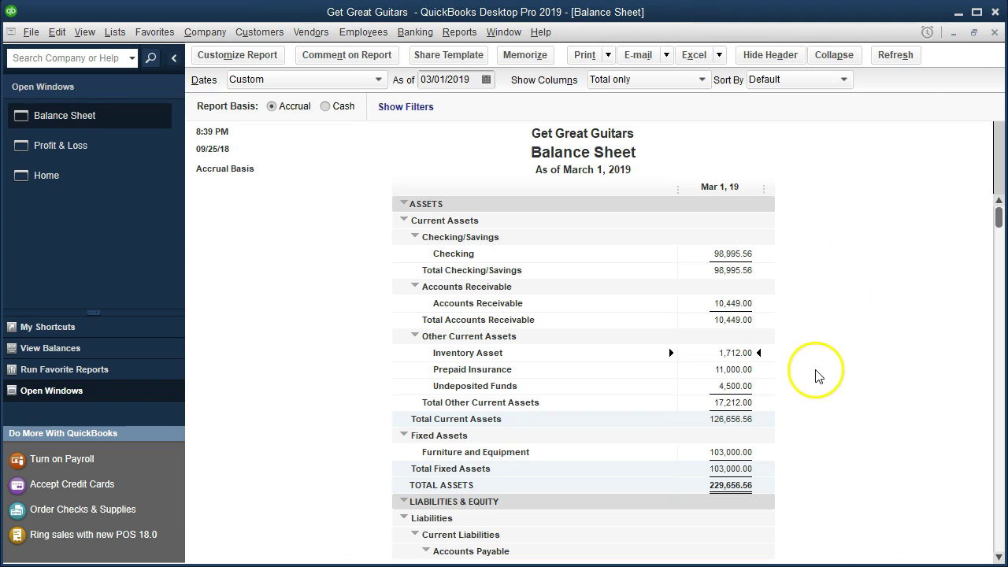
Inspect the transactions behind the Balance Sheet's Accounts Payable amount, then return to the Balance Sheet
scroll(809, 404, down, 3)
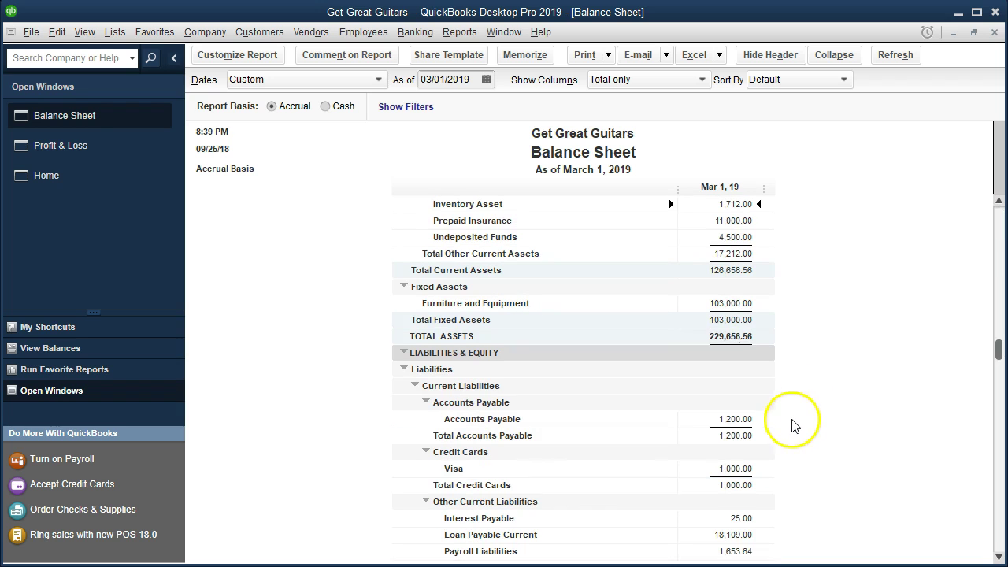
double_click(740, 419)
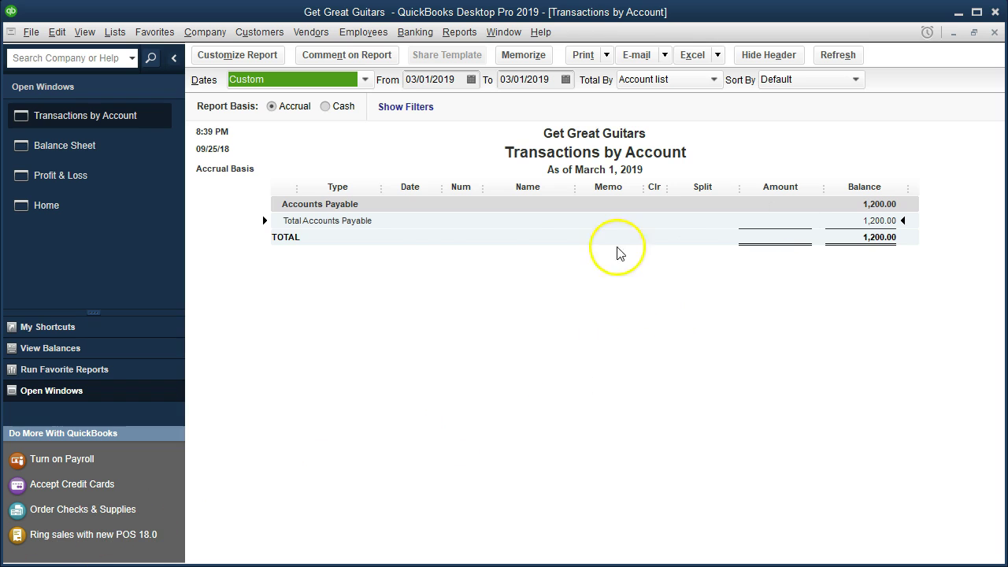
click(995, 34)
Trace the Balance Sheet's Sales Tax Payable amount through the customer's register to the reversing journal entry, then return to its transaction list
scroll(875, 339, down, 1)
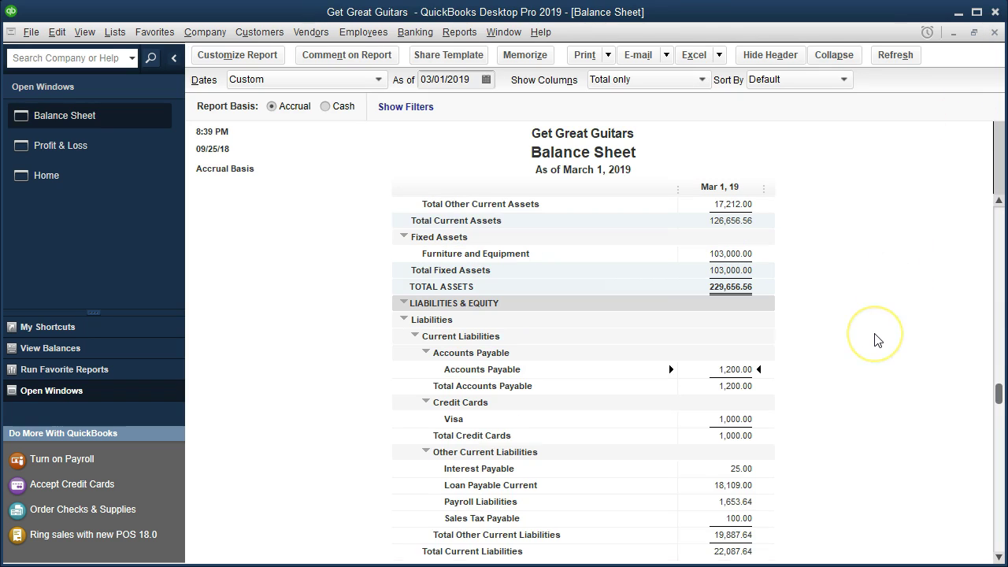
scroll(875, 338, down, 1)
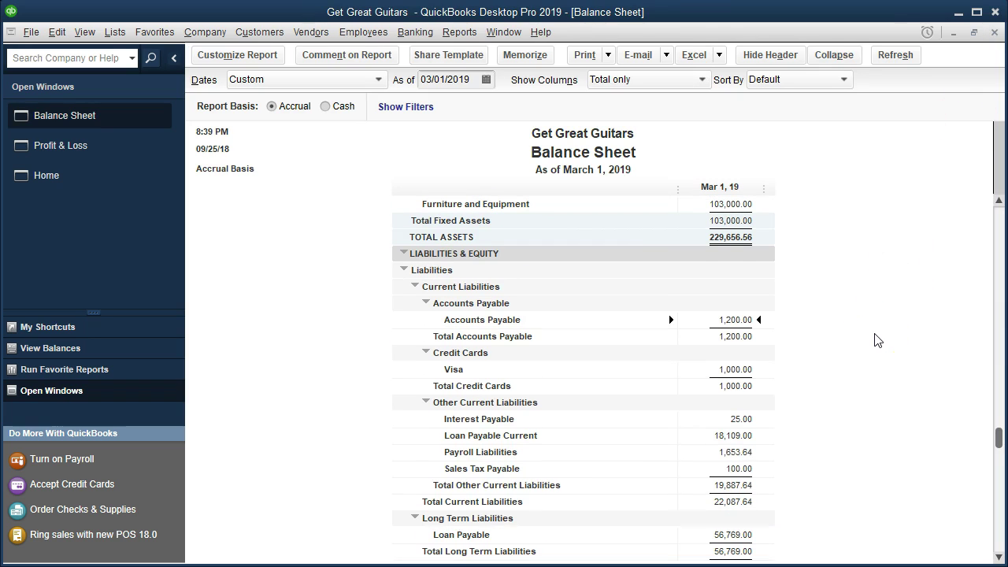
double_click(722, 467)
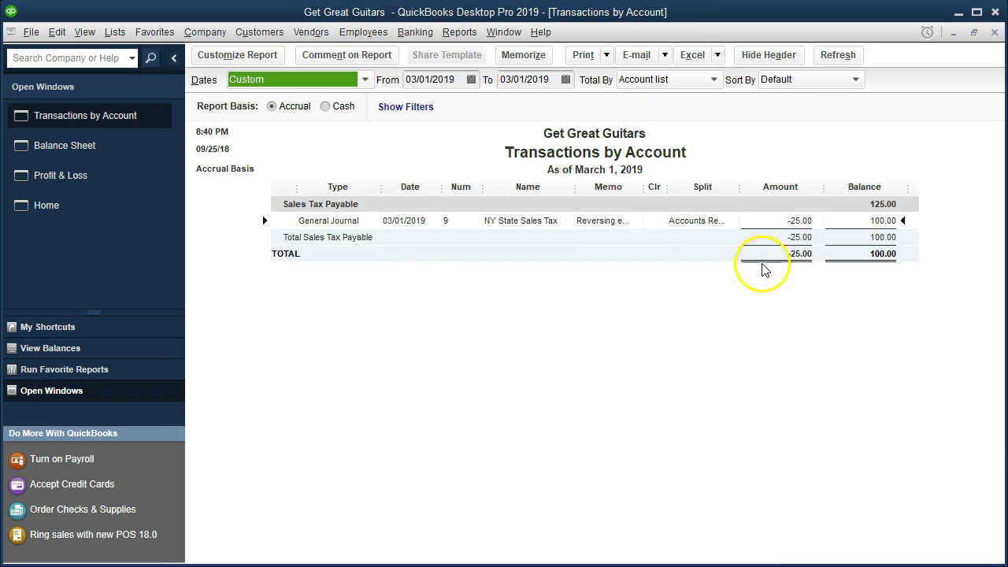
double_click(778, 223)
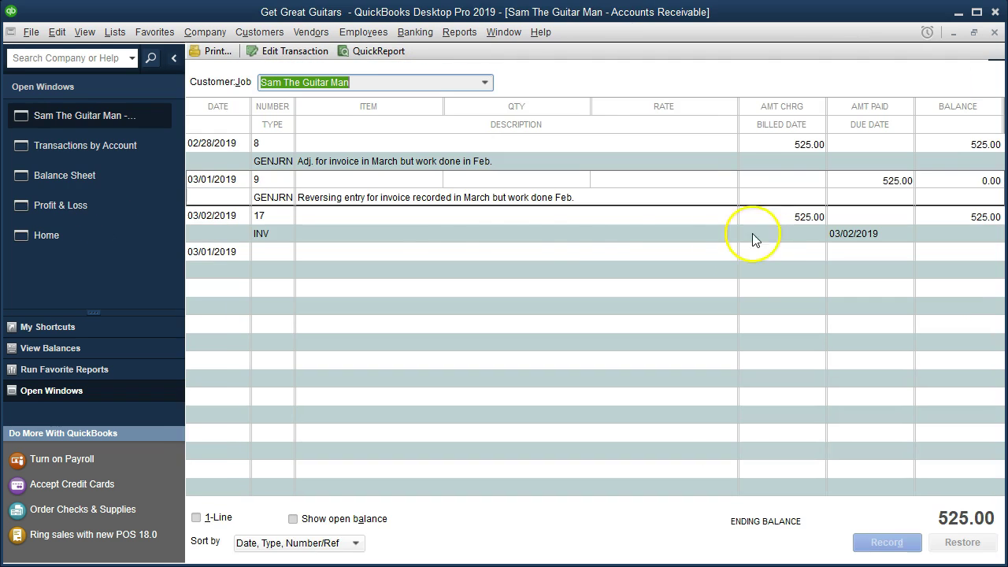
click(280, 198)
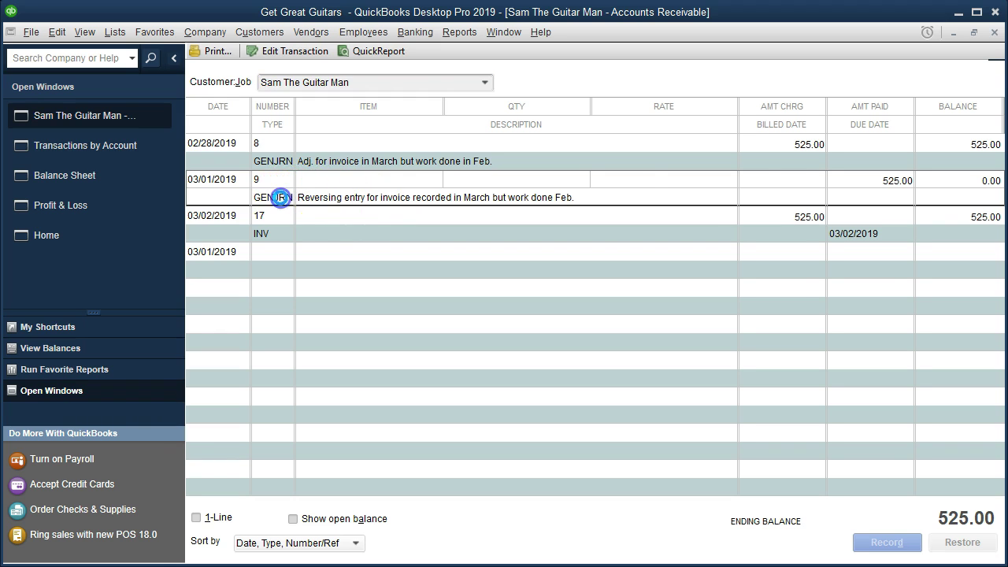
double_click(280, 197)
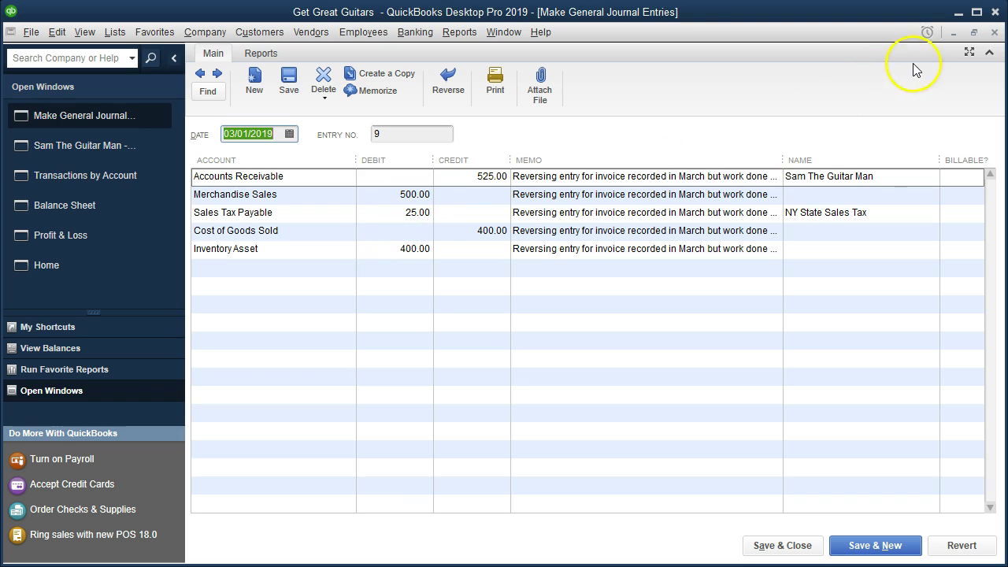
click(994, 32)
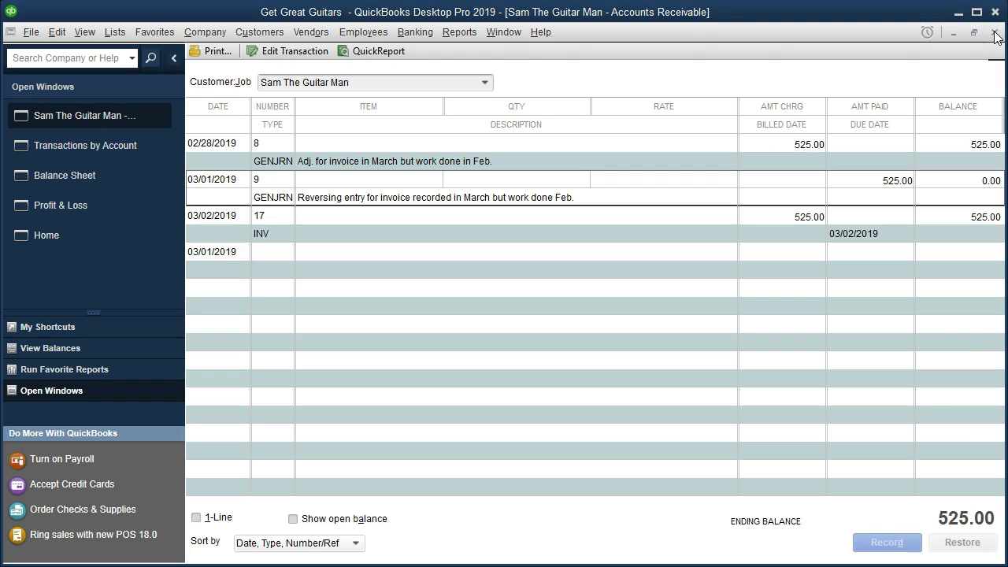
click(995, 32)
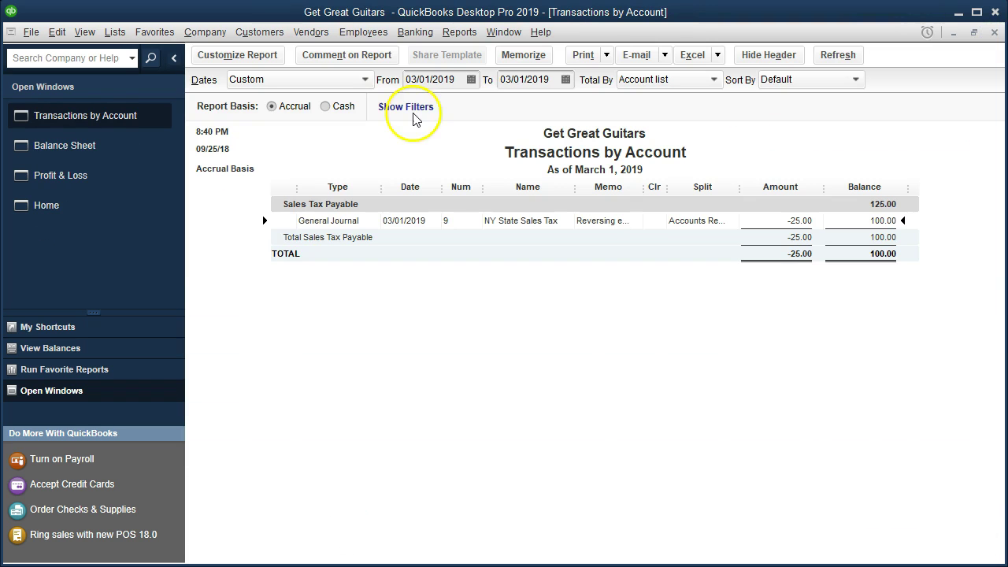
Start the Sales Tax Payable transactions report at 02/28/2019, compare the adjusting and reversing journal entries, and close the report
click(461, 81)
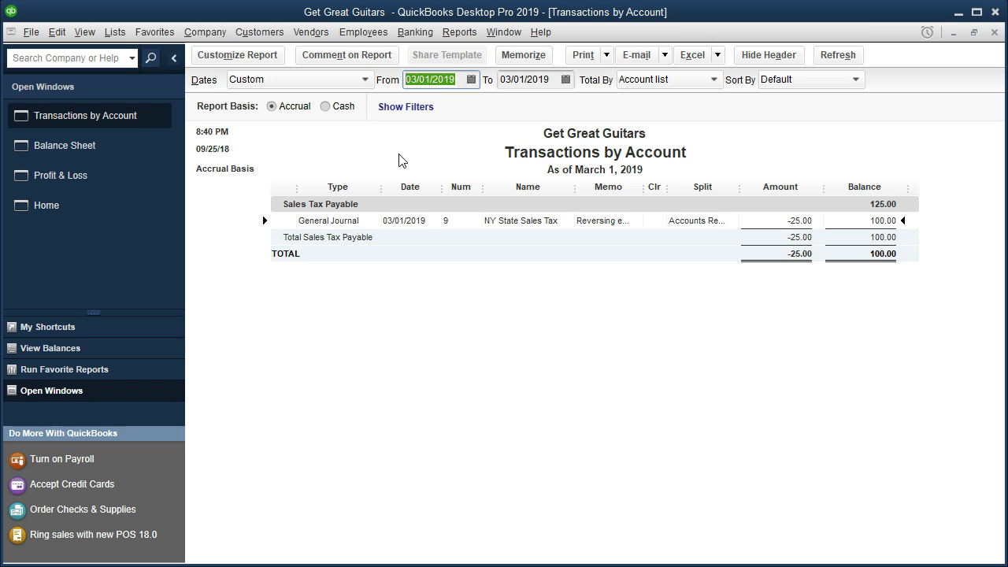
click(417, 135)
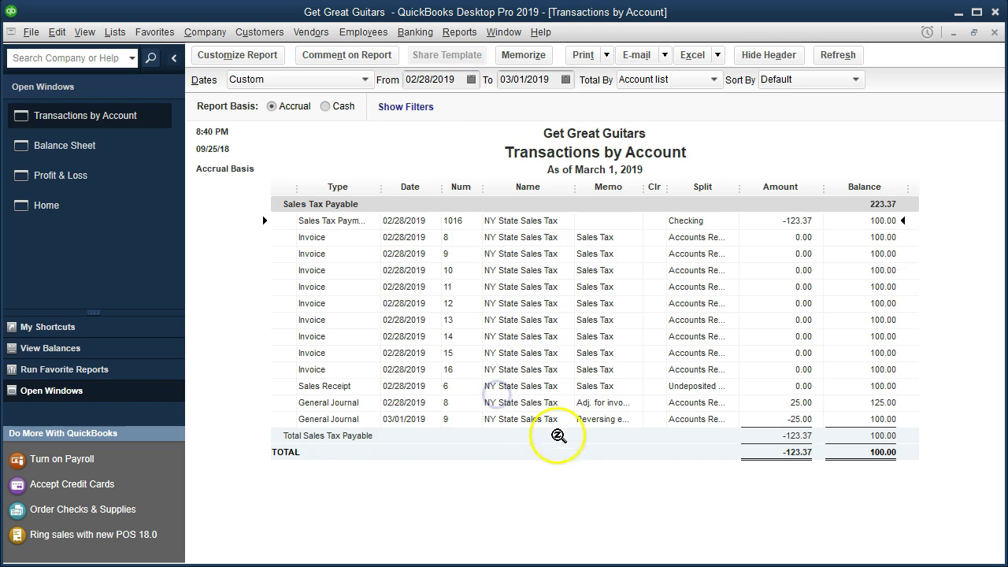
click(772, 402)
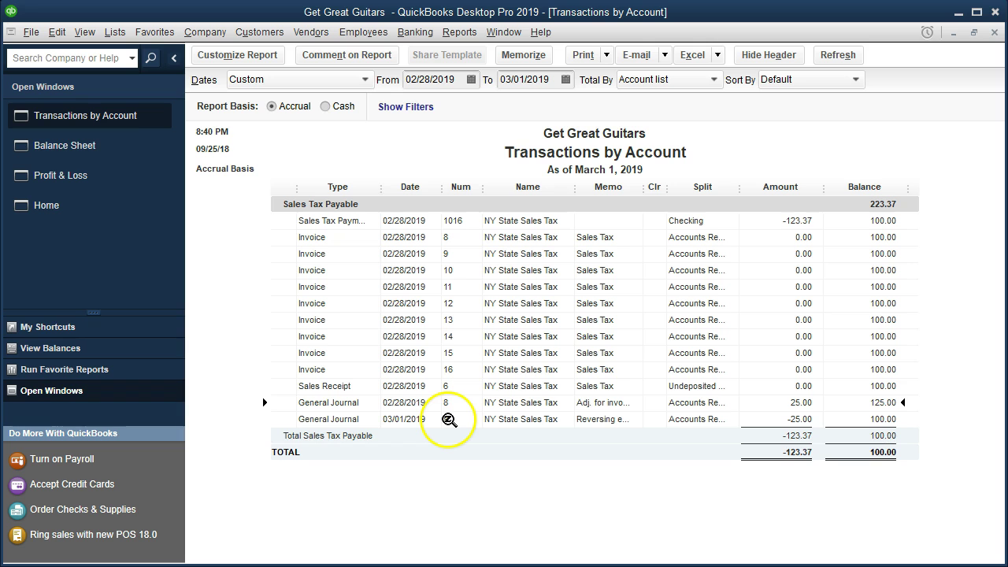
click(994, 32)
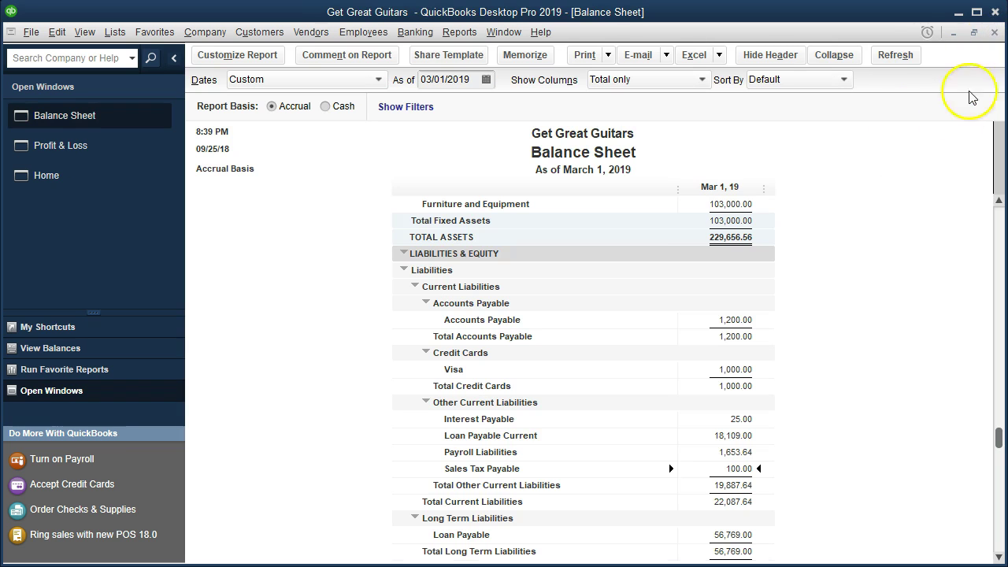
Open the Inventory Asset transactions from 02/28/2019 to 03/01/2019, compare the adjusting and reversing entries, and return to the Balance Sheet
scroll(740, 366, up, 4)
double_click(732, 302)
click(429, 80)
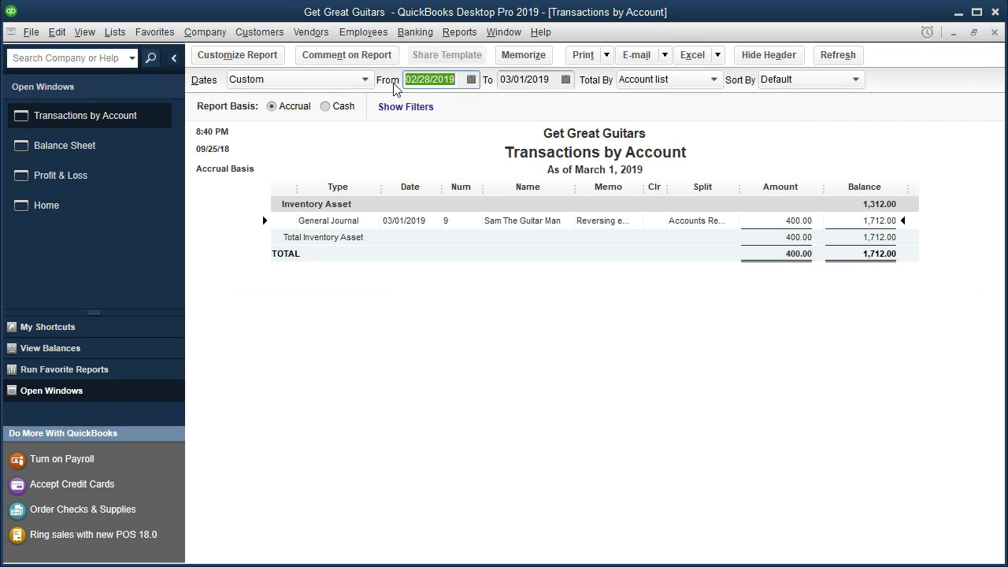
click(657, 371)
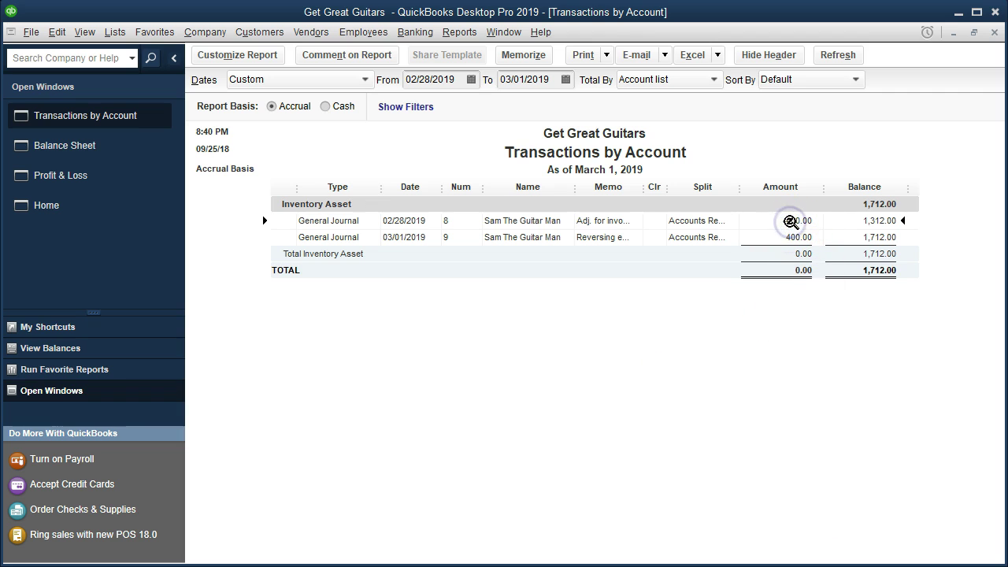
click(785, 233)
click(775, 288)
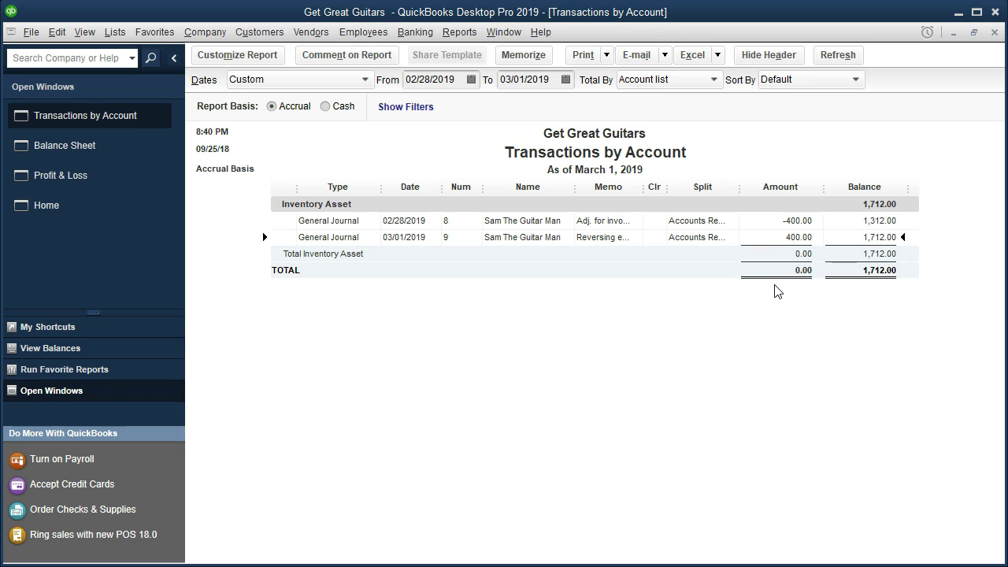
click(405, 220)
click(994, 32)
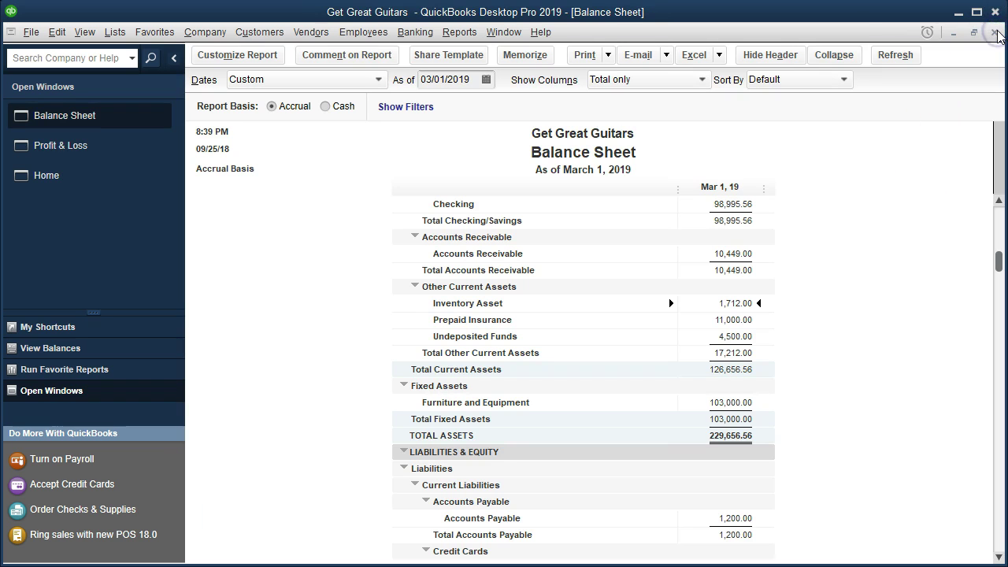
Open the Accounts Receivable transactions from 02/28/2019 to 03/01/2019, compare the adjusting and reversing entries, and return to the Balance Sheet
scroll(767, 417, up, 1)
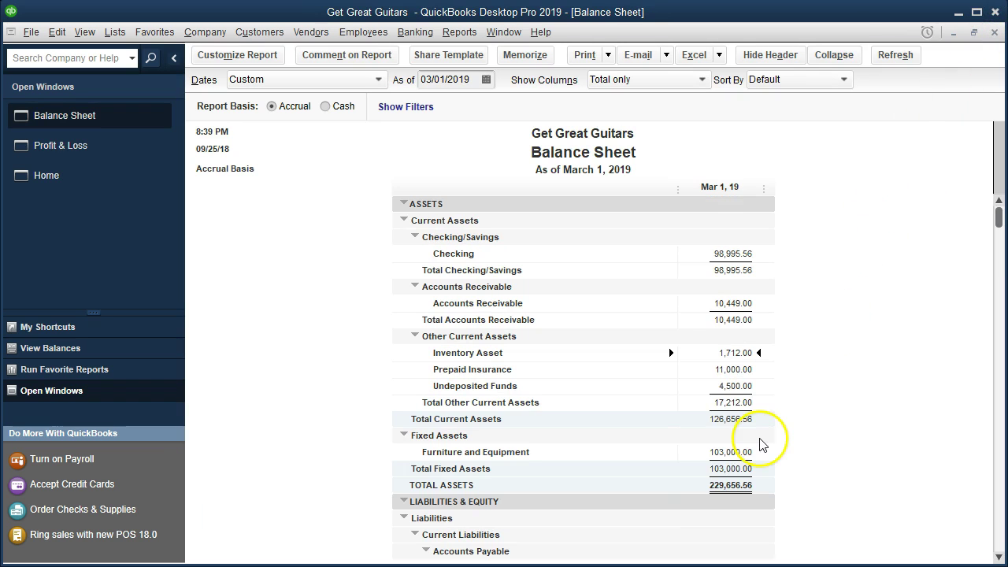
double_click(732, 304)
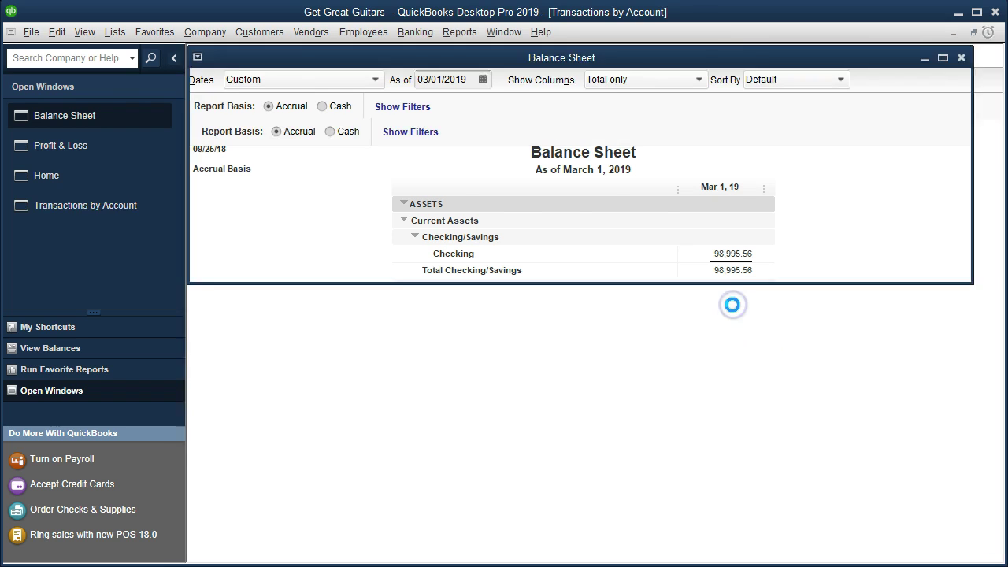
click(449, 79)
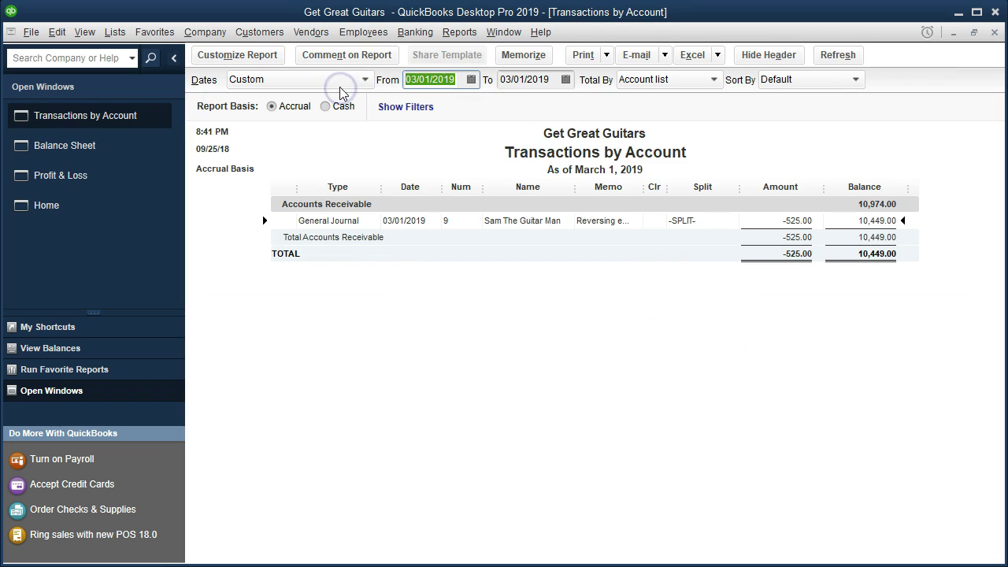
key(minus)
click(629, 448)
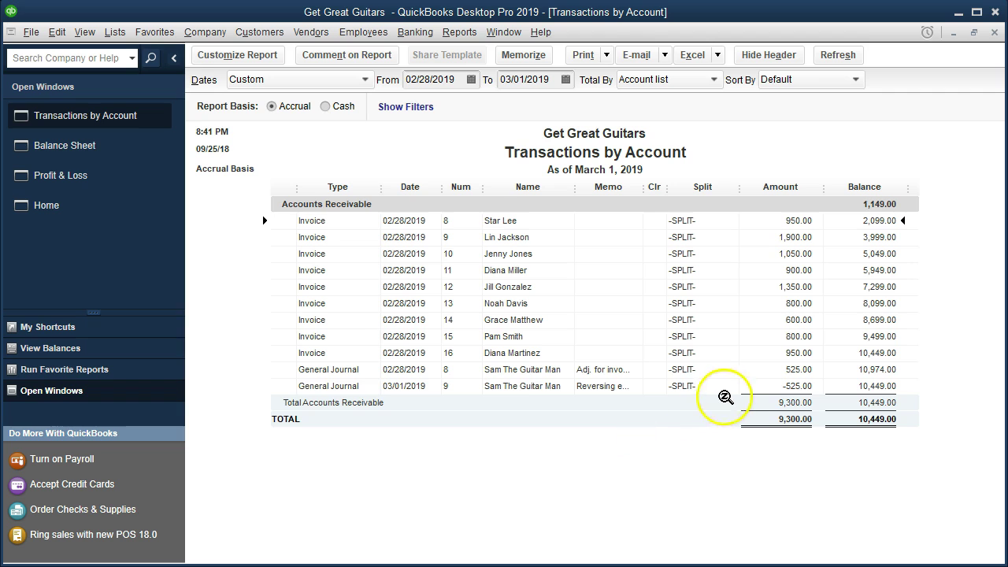
click(747, 371)
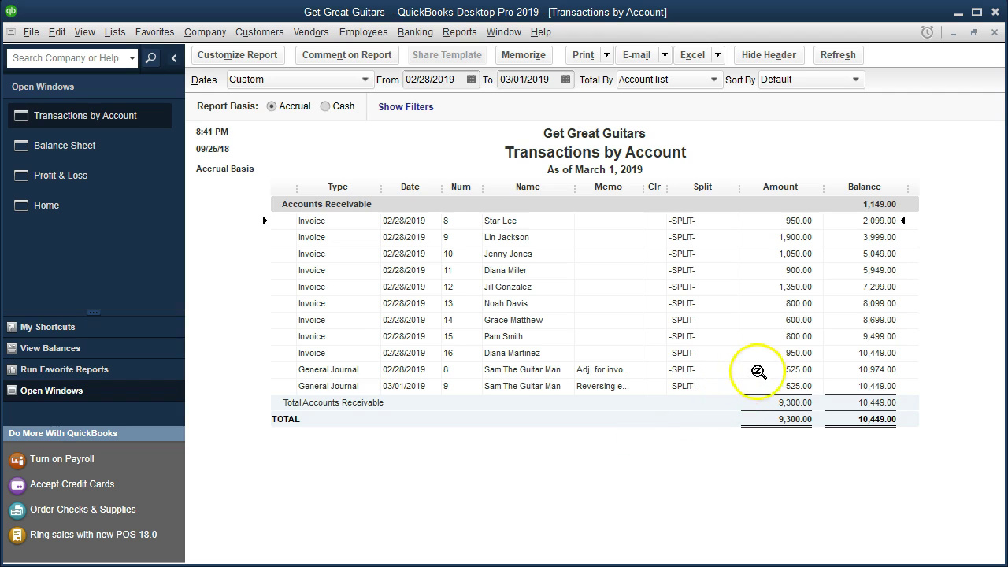
click(769, 386)
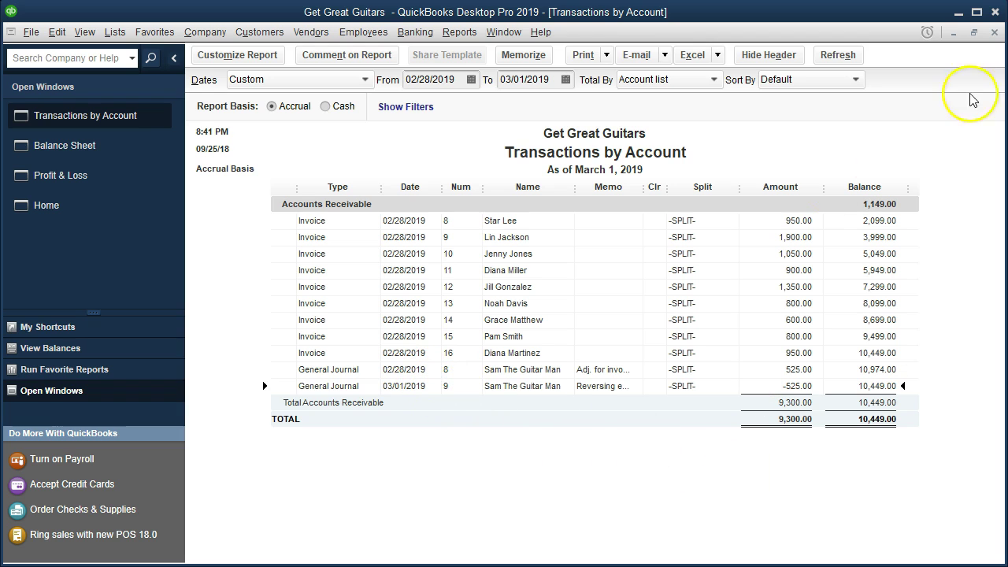
click(994, 32)
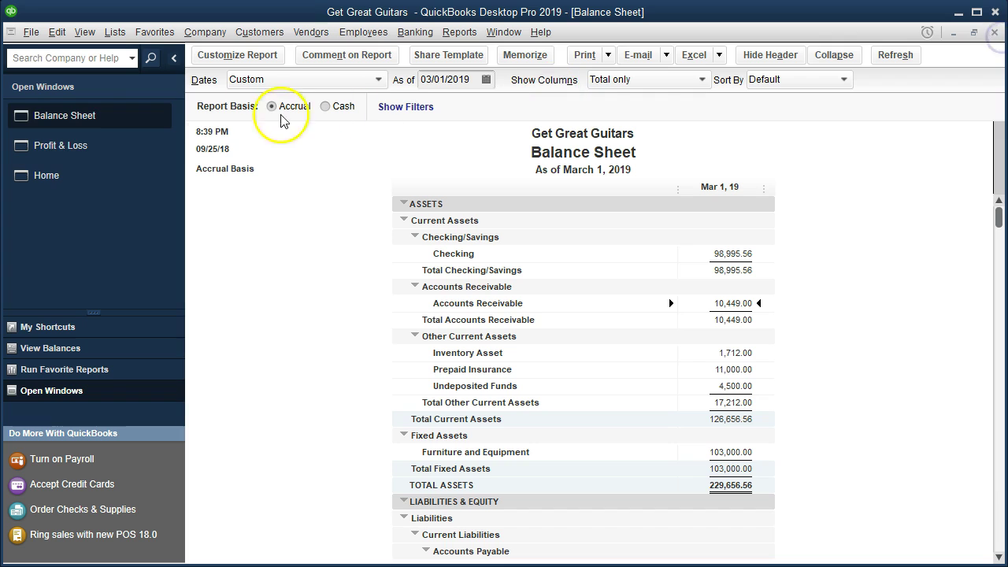
From the Profit & Loss, review the Merchandise Sales detail from 02/28/2019 to 03/01/2019, comparing the adjusting and reversing entries, and close it
click(62, 144)
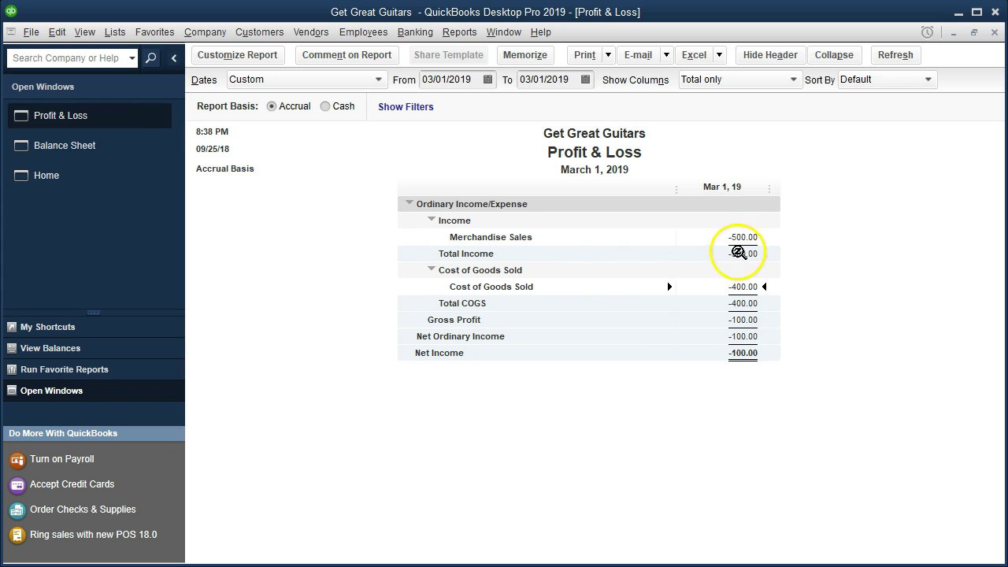
double_click(739, 238)
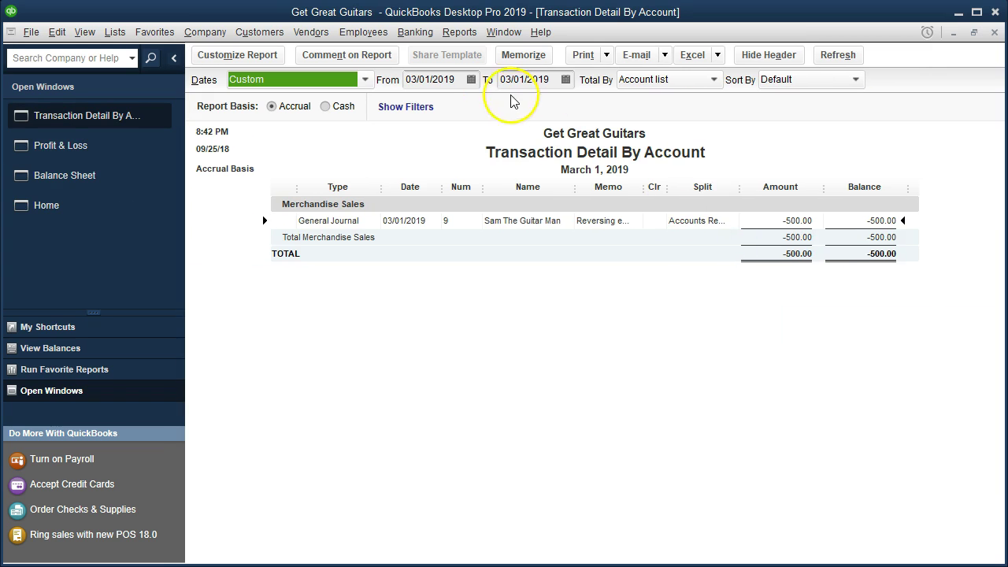
click(457, 80)
key(minus)
key(Tab)
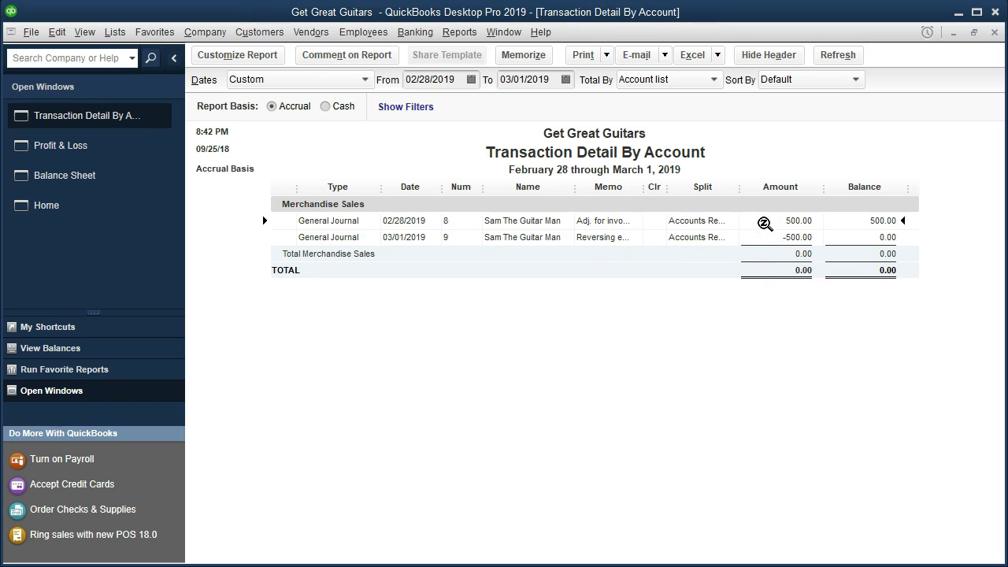
click(762, 234)
double_click(757, 239)
click(993, 32)
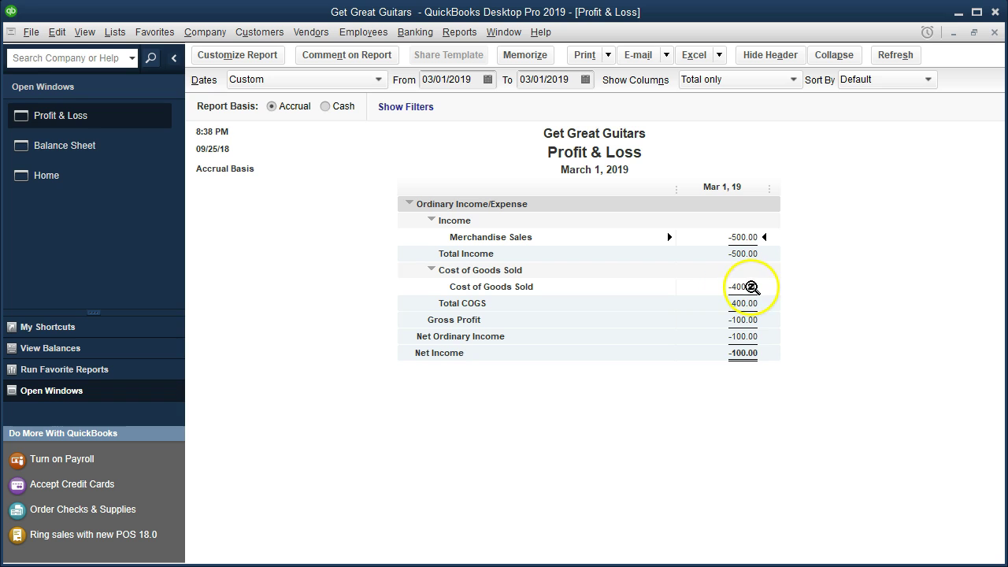
Open the Cost of Goods Sold detail from 02/28/2019 to 03/01/2019 and compare its adjusting and reversing journal entries
double_click(747, 288)
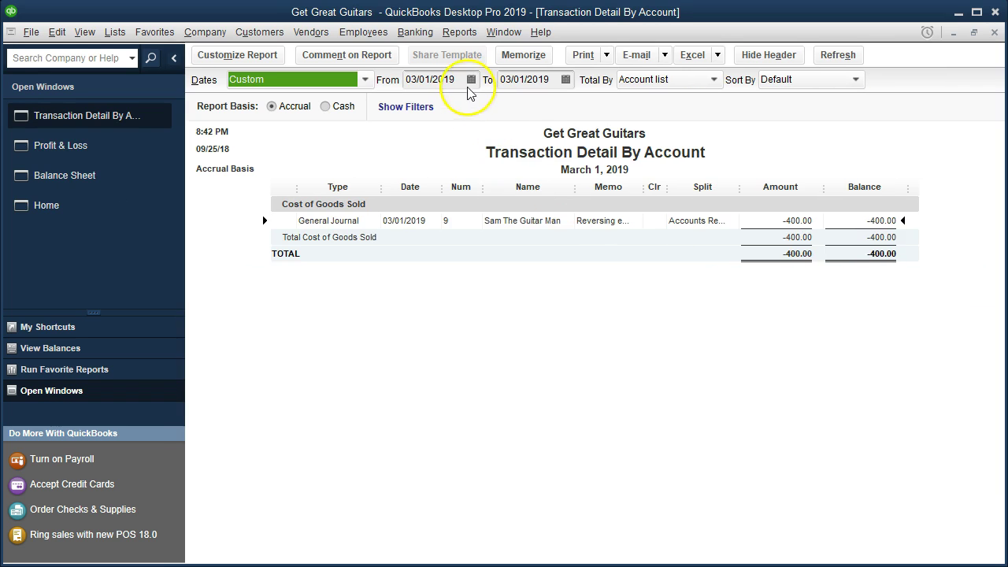
key(Tab)
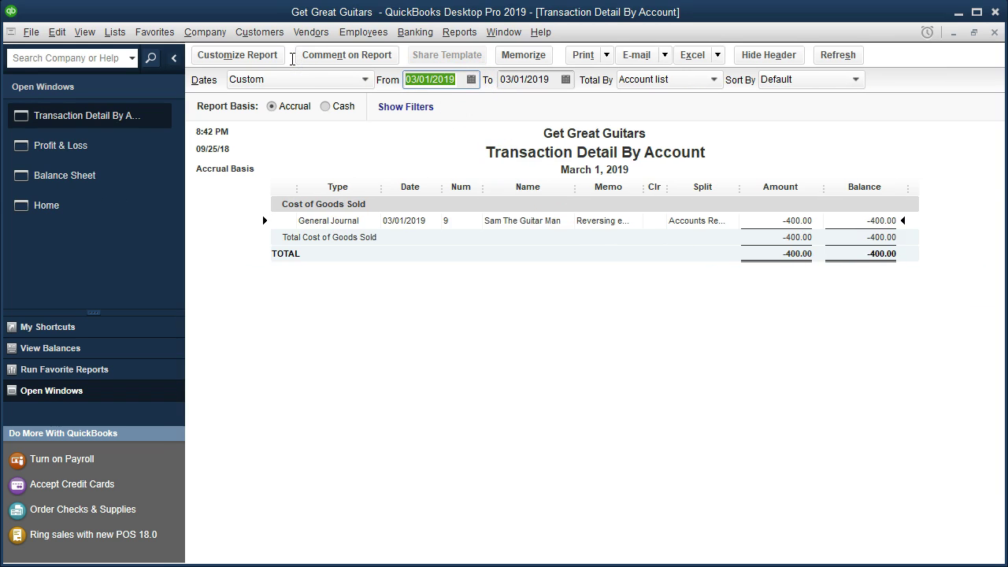
key(minus)
click(475, 331)
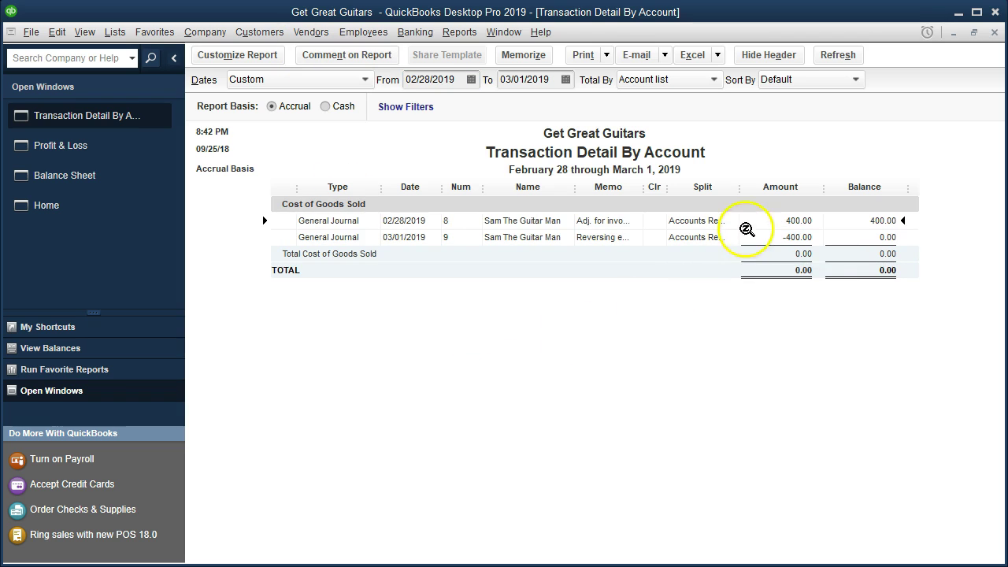
click(761, 237)
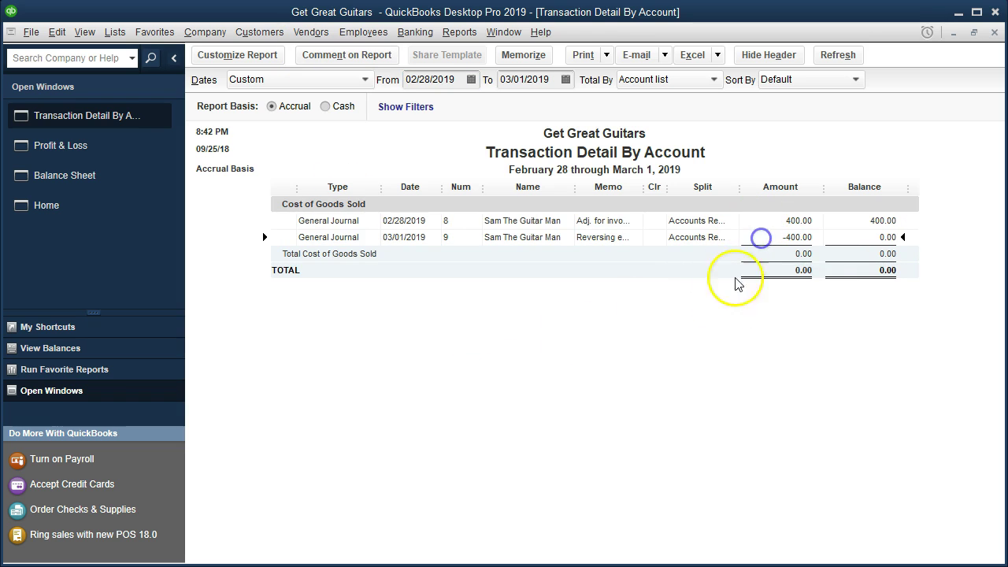